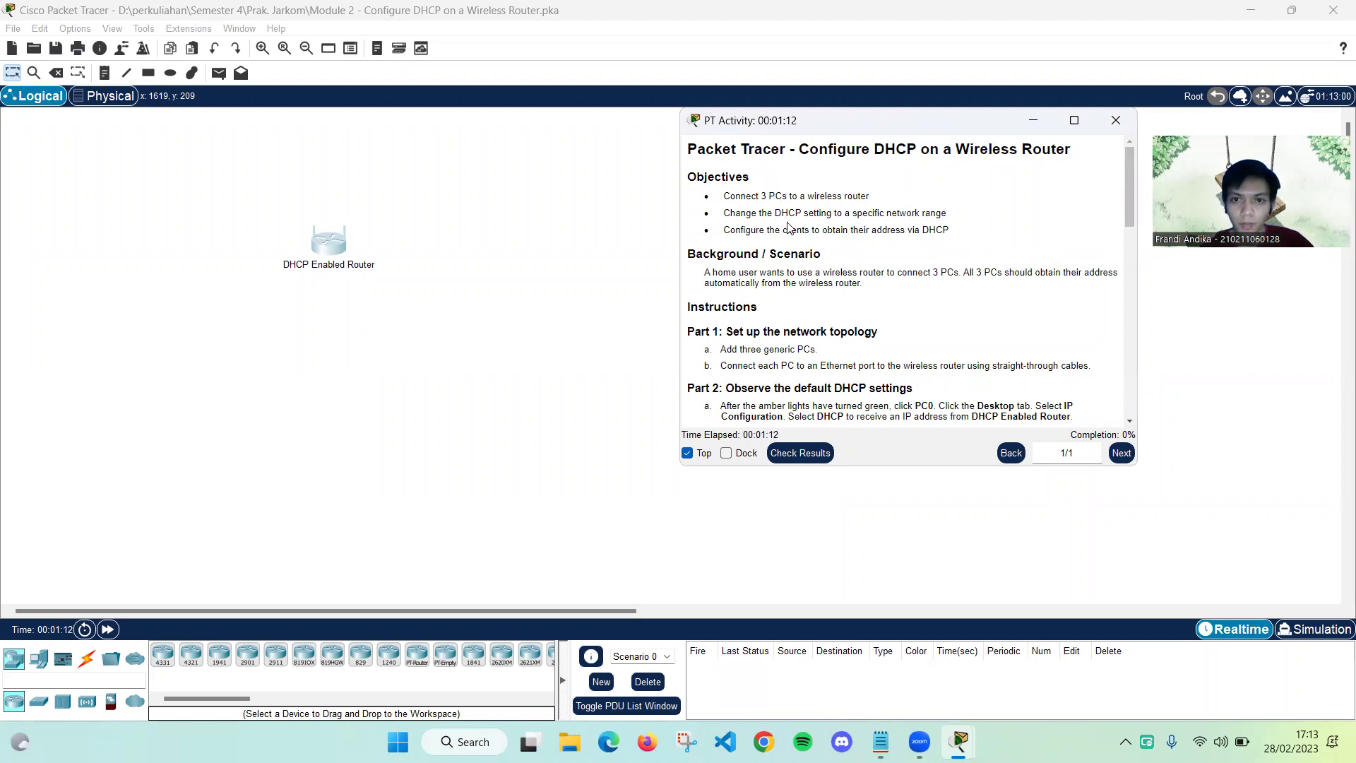
Place three PC-PT end devices, PC0, PC1 and PC2, beside the DHCP Enabled Router
scroll(816, 209, down, 3)
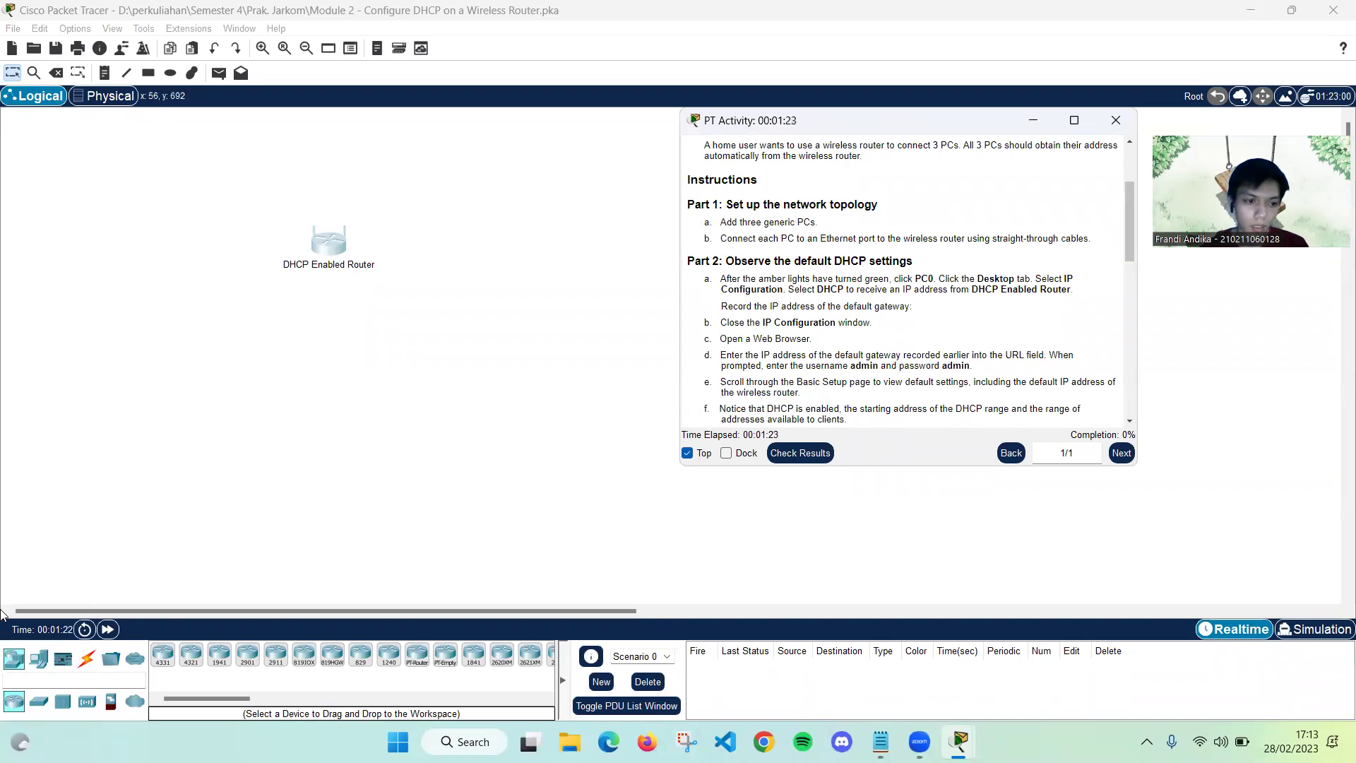
click(39, 658)
drag(164, 661, 301, 444)
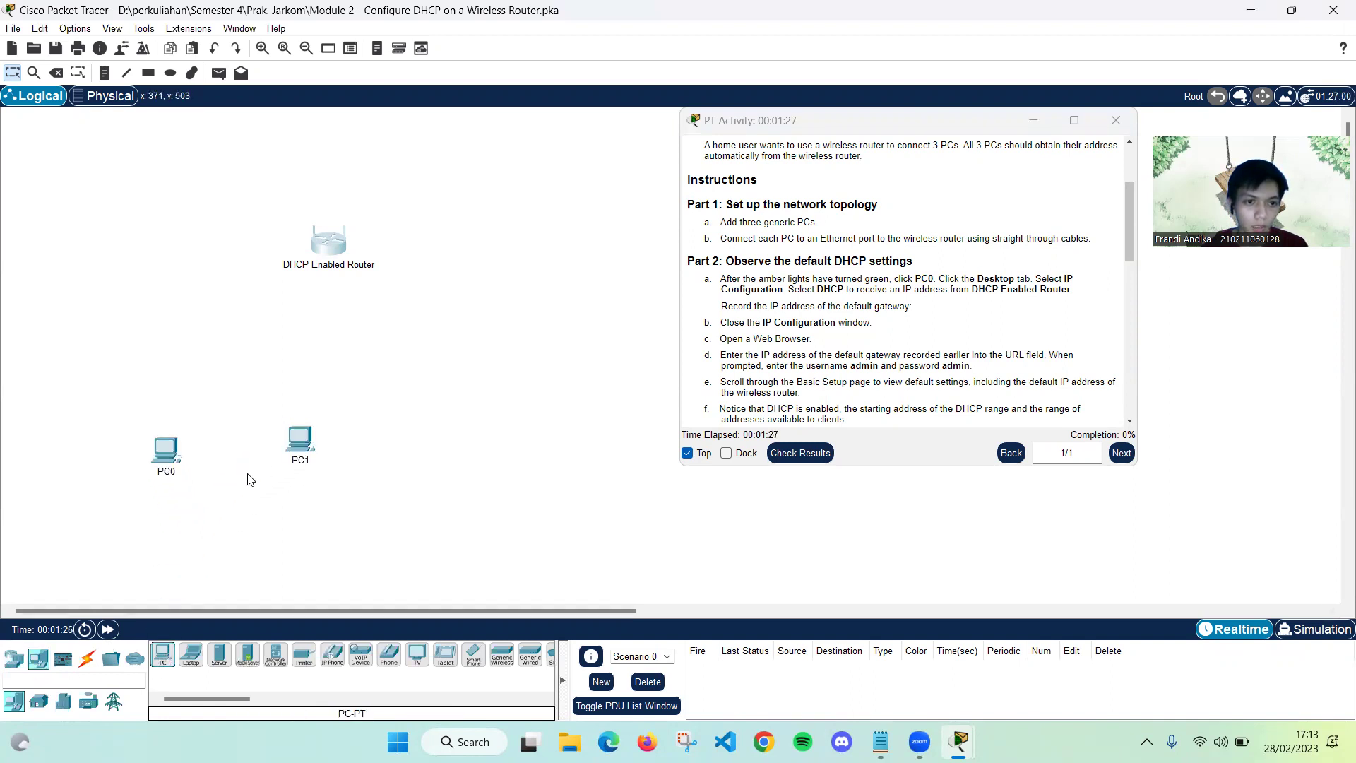
drag(165, 452, 170, 429)
drag(163, 654, 254, 550)
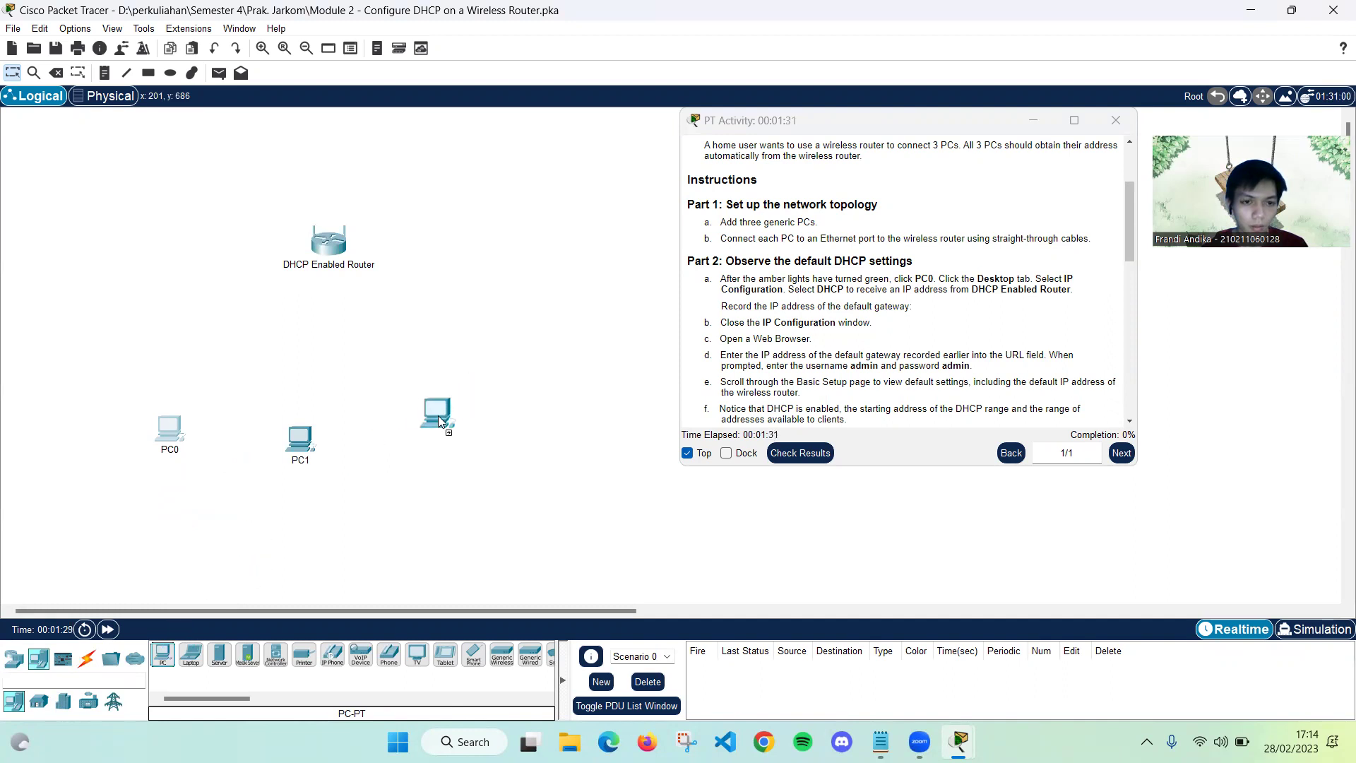
drag(438, 416, 437, 416)
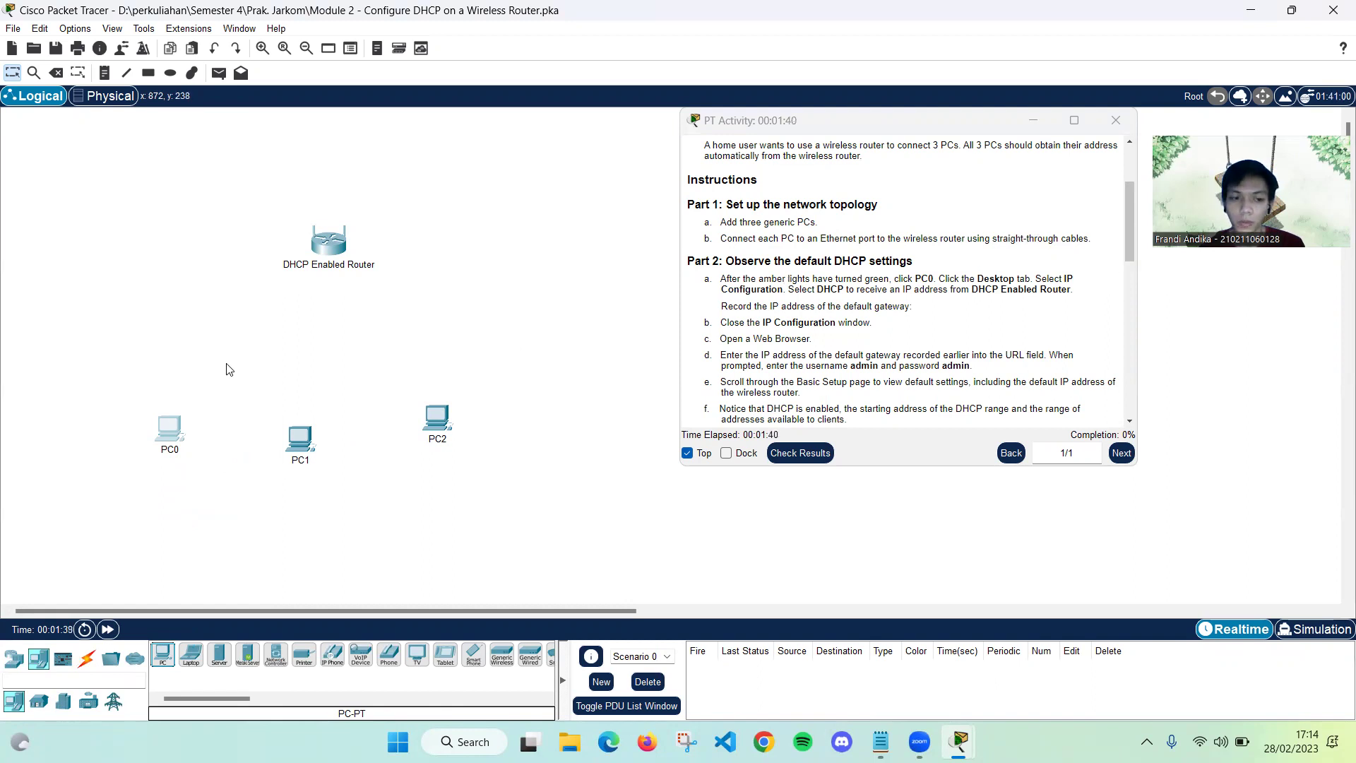
Connect PC0's FastEthernet0 to router GigabitEthernet 1 with a copper straight-through cable
click(86, 658)
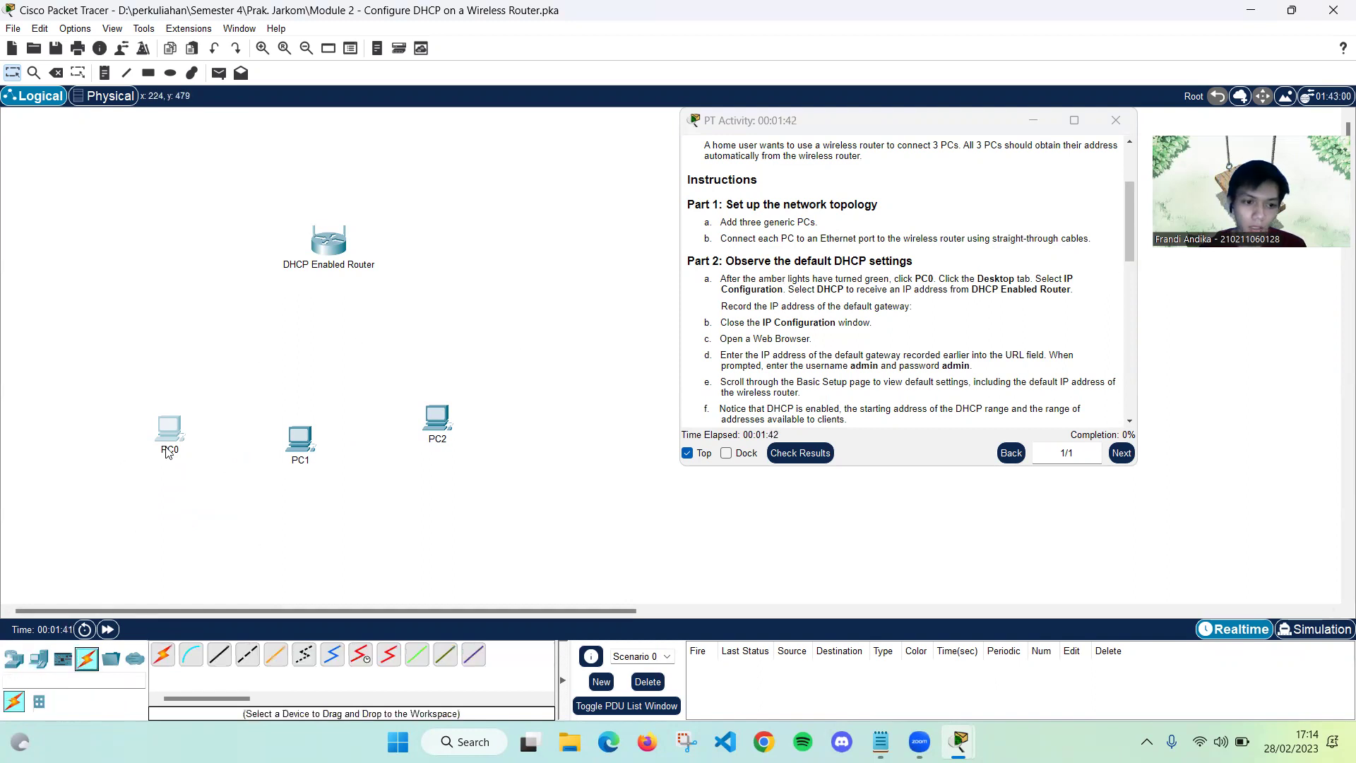
click(215, 657)
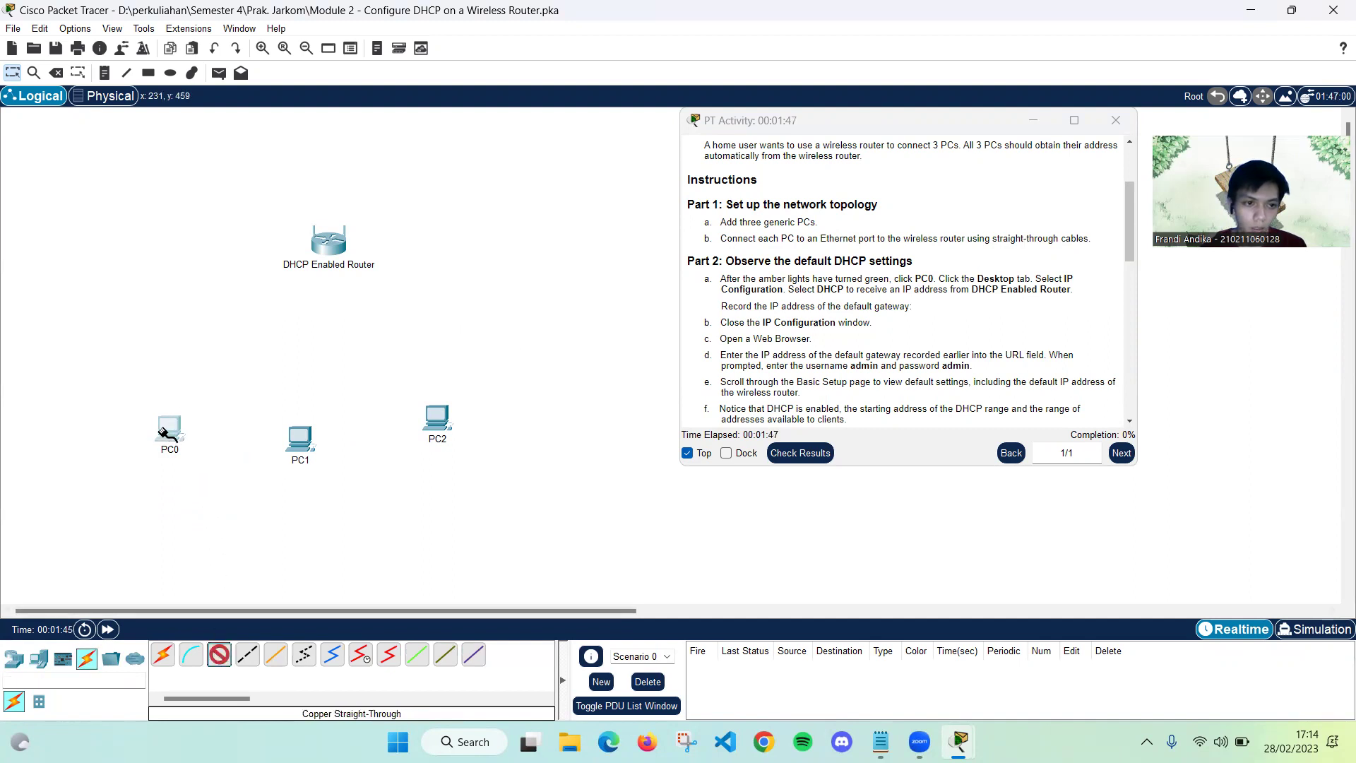
click(175, 425)
click(210, 492)
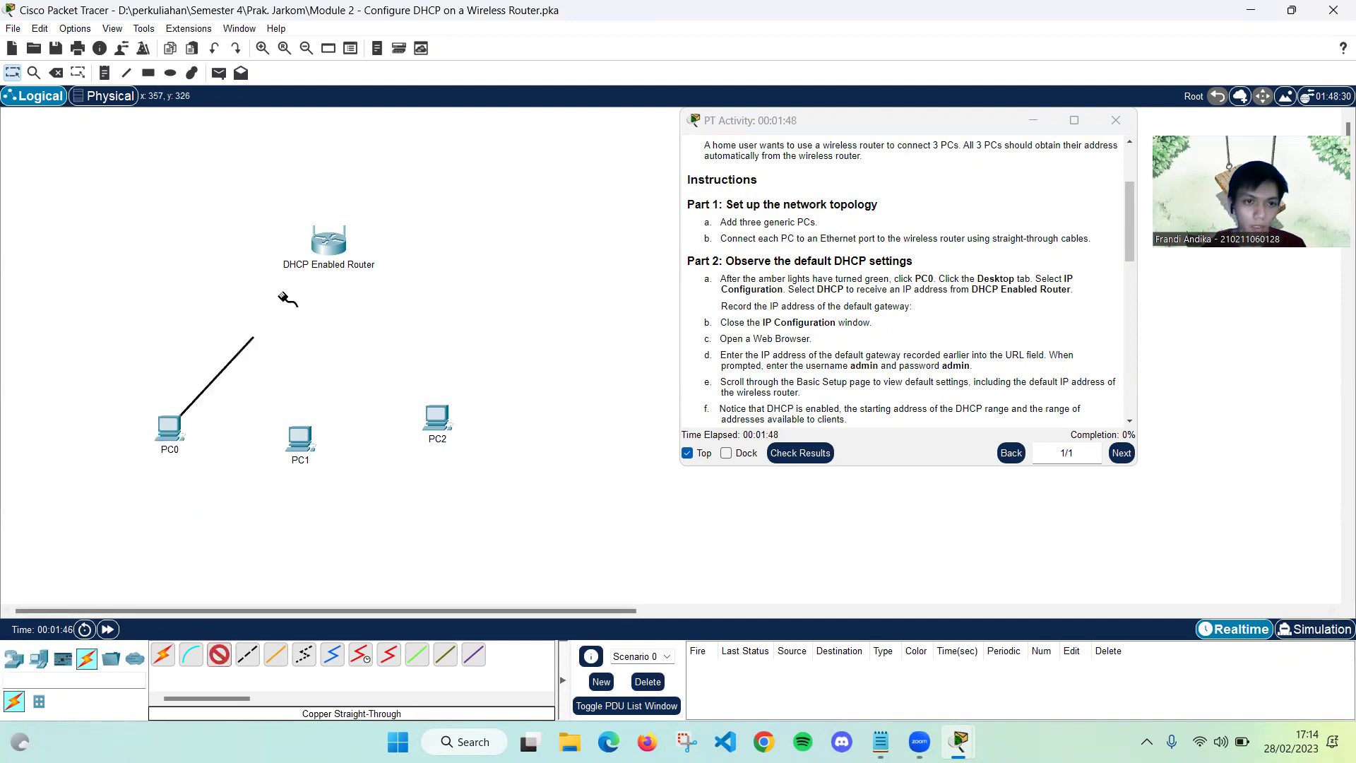
click(326, 238)
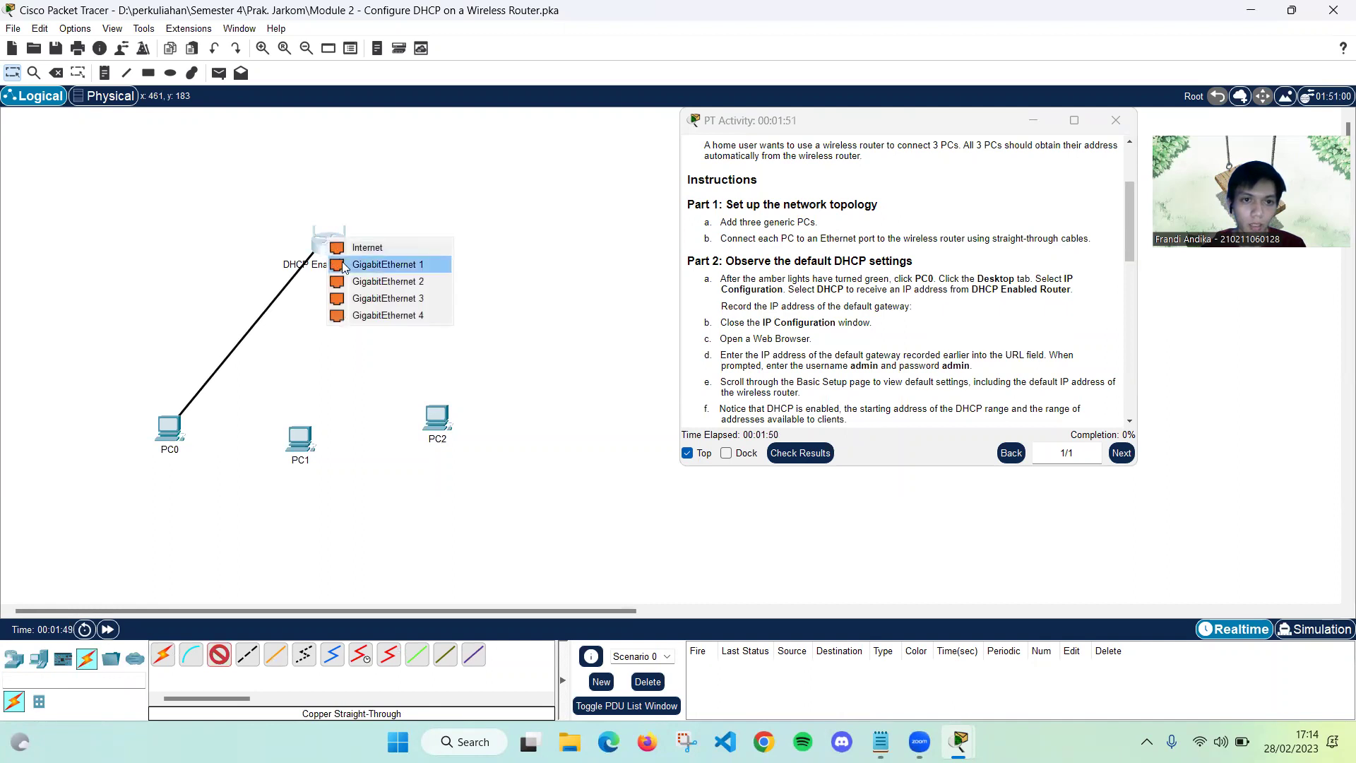
click(344, 265)
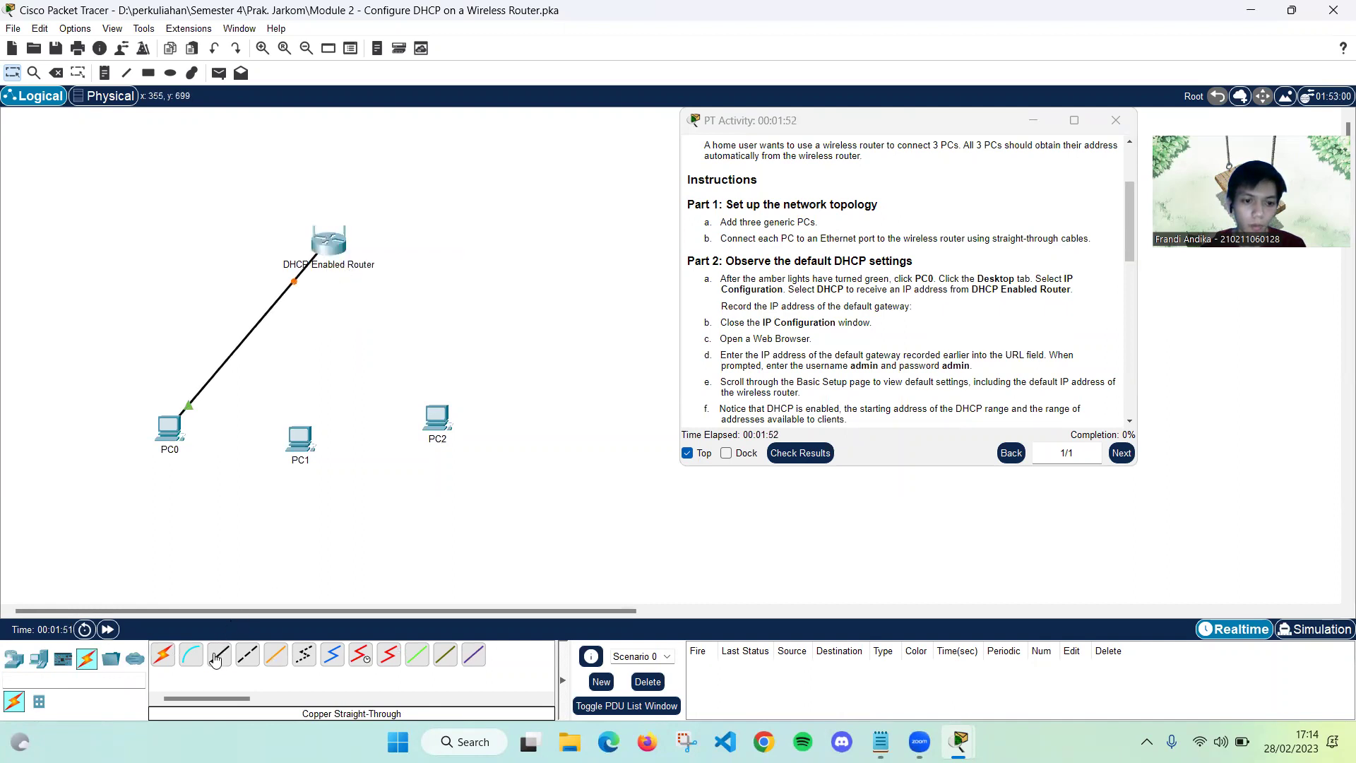
Connect PC1's FastEthernet0 to router GigabitEthernet 2 with a copper straight-through cable
click(217, 657)
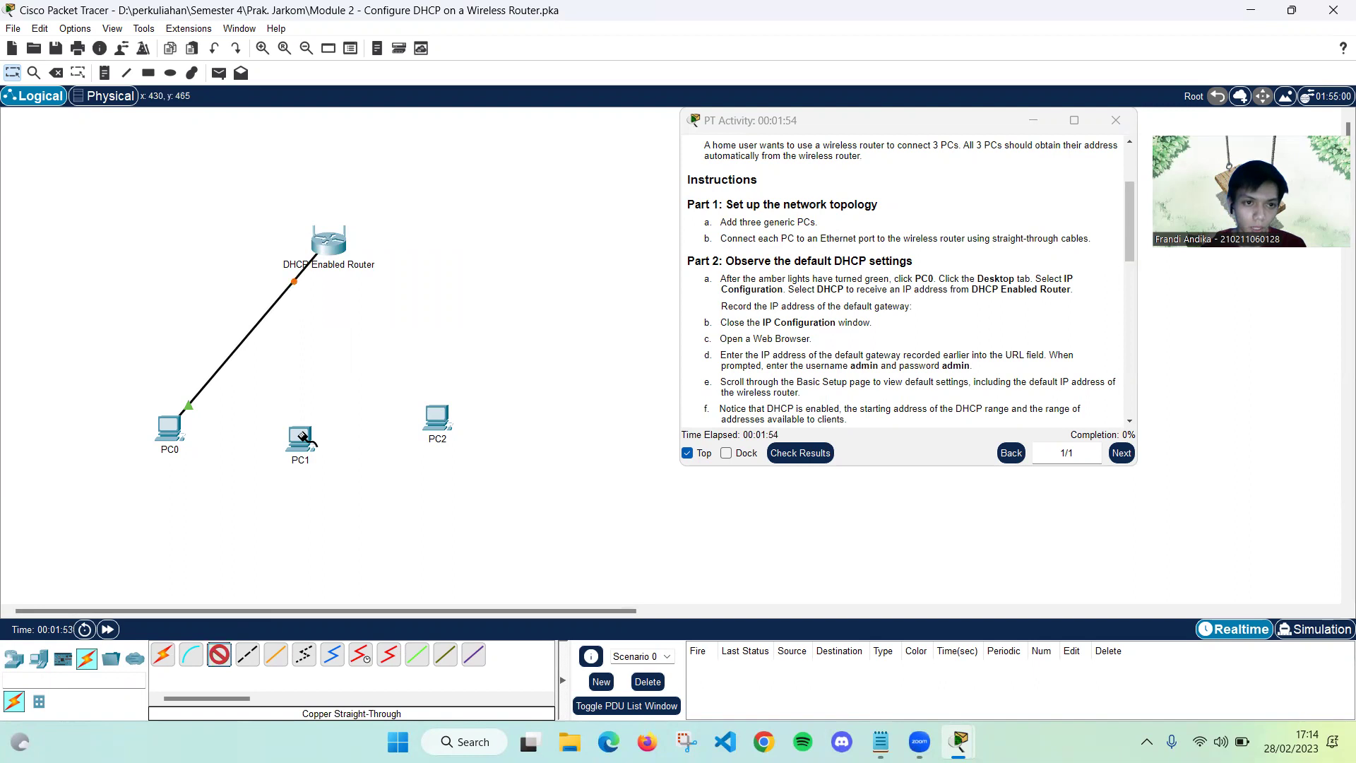
click(303, 437)
click(311, 499)
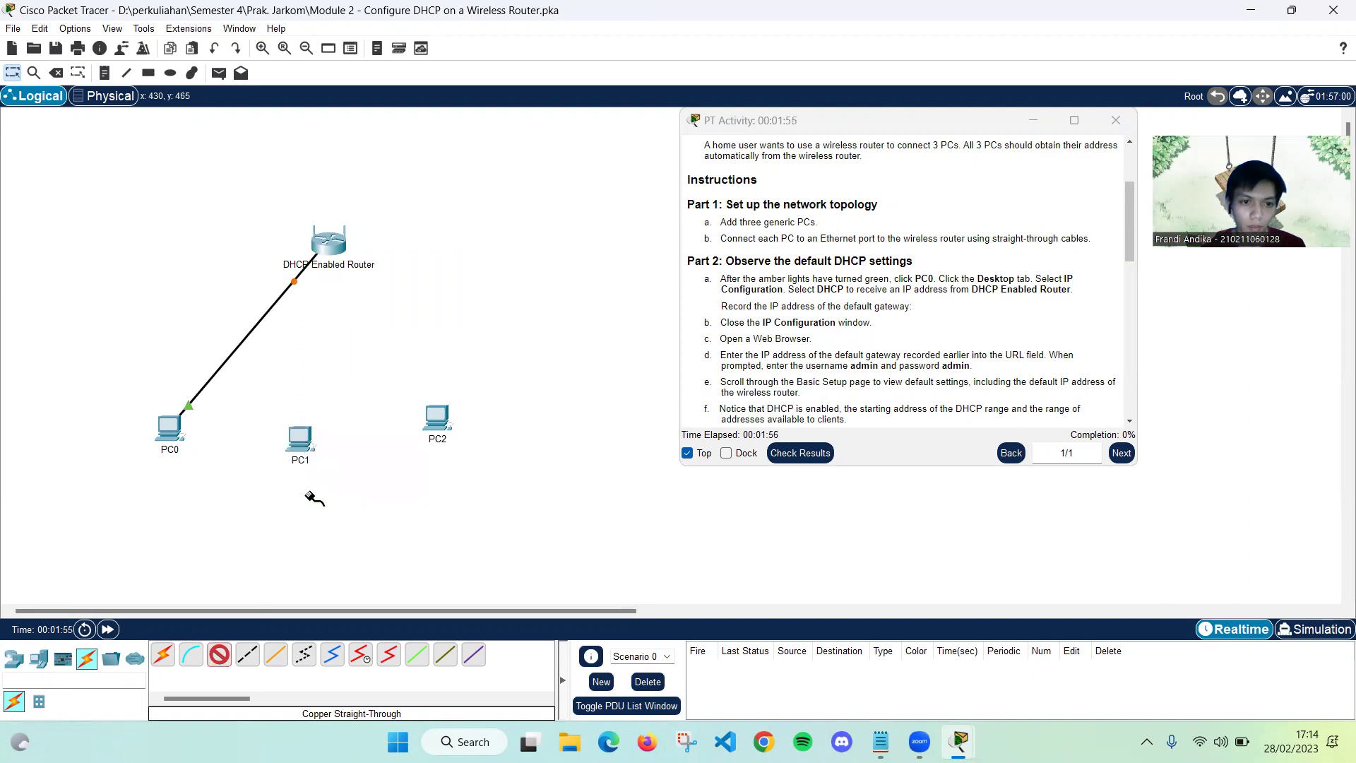
click(330, 243)
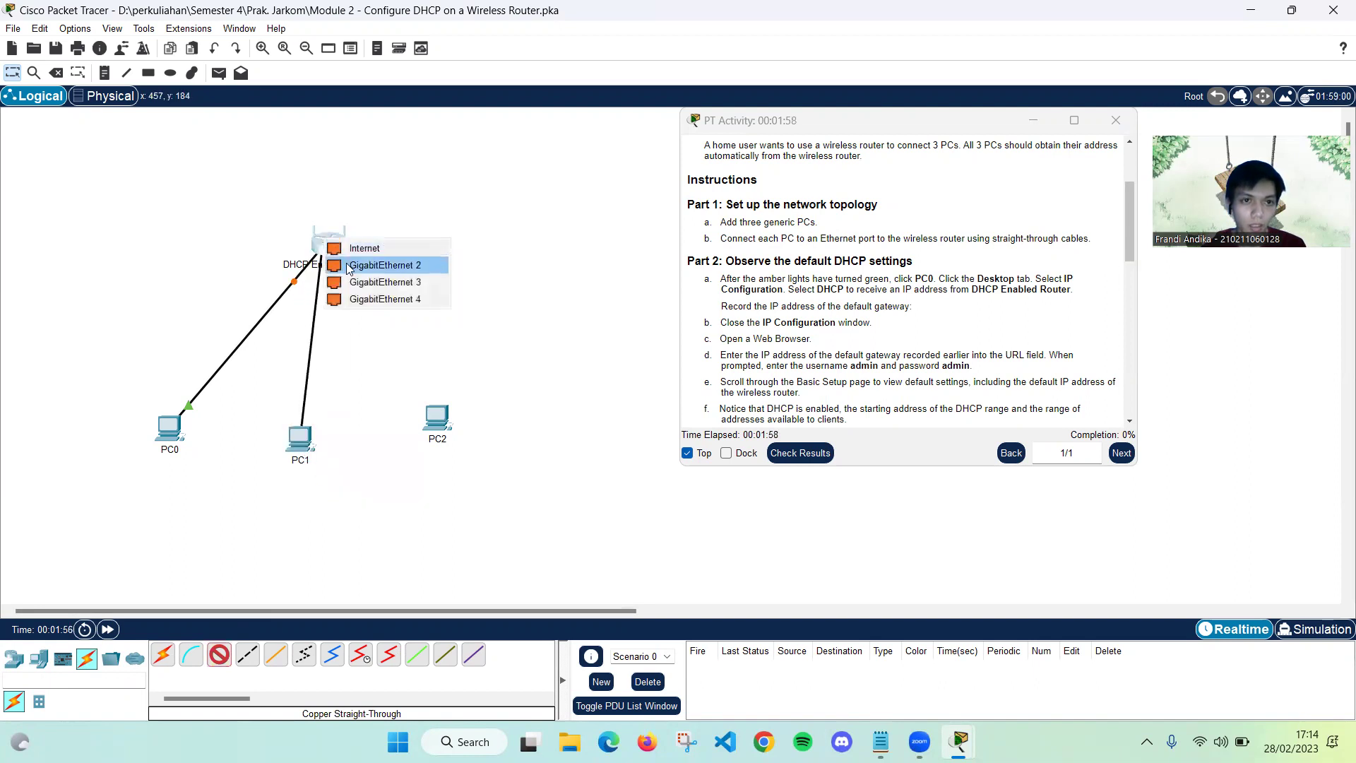
click(347, 266)
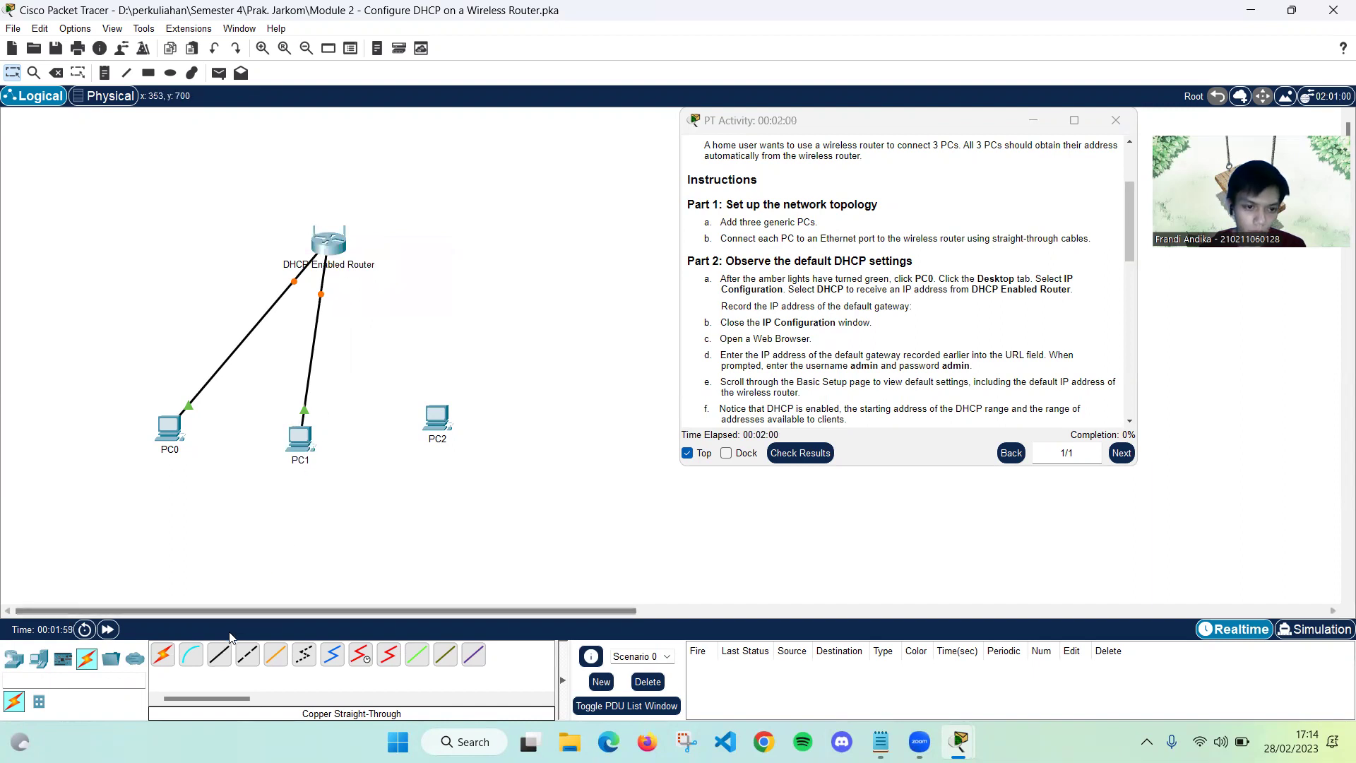
Connect PC2's FastEthernet0 to router GigabitEthernet 3 with a copper straight-through cable
click(221, 654)
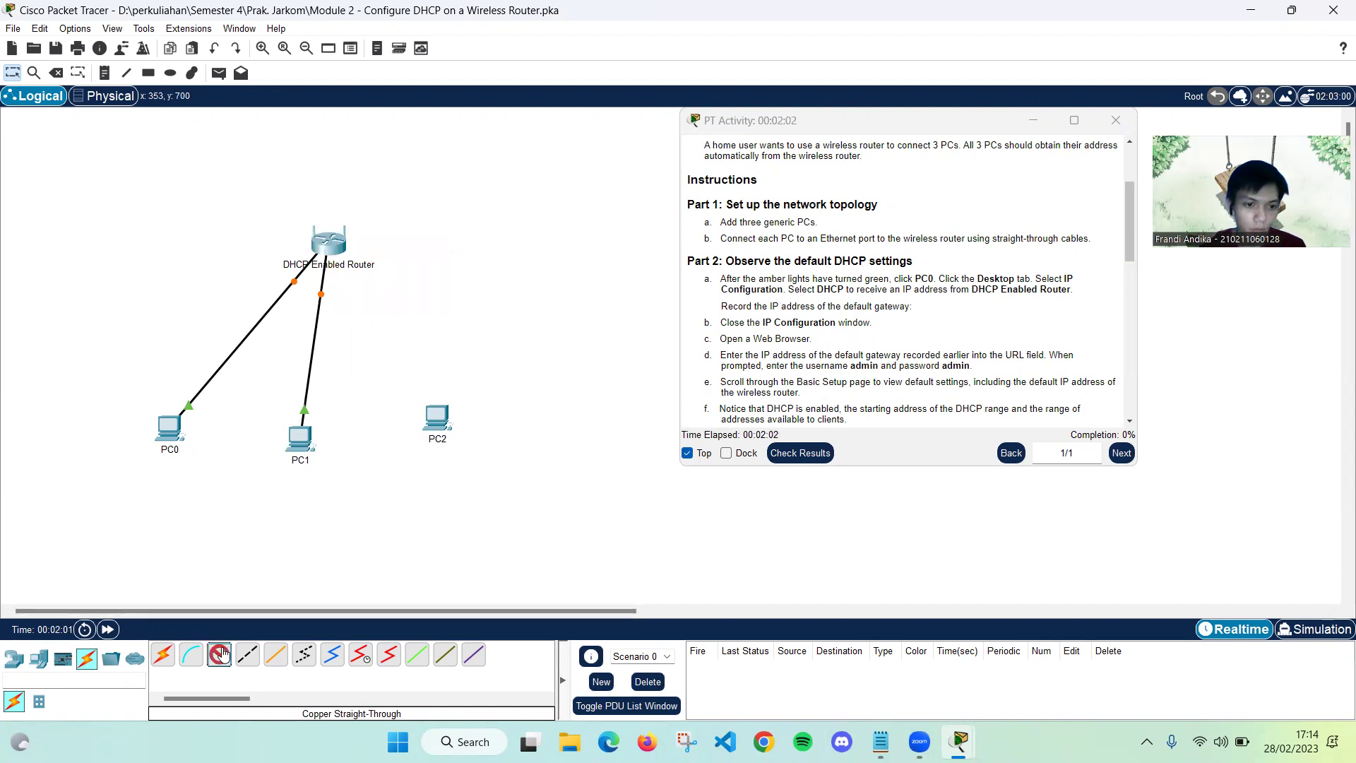
click(438, 421)
click(476, 486)
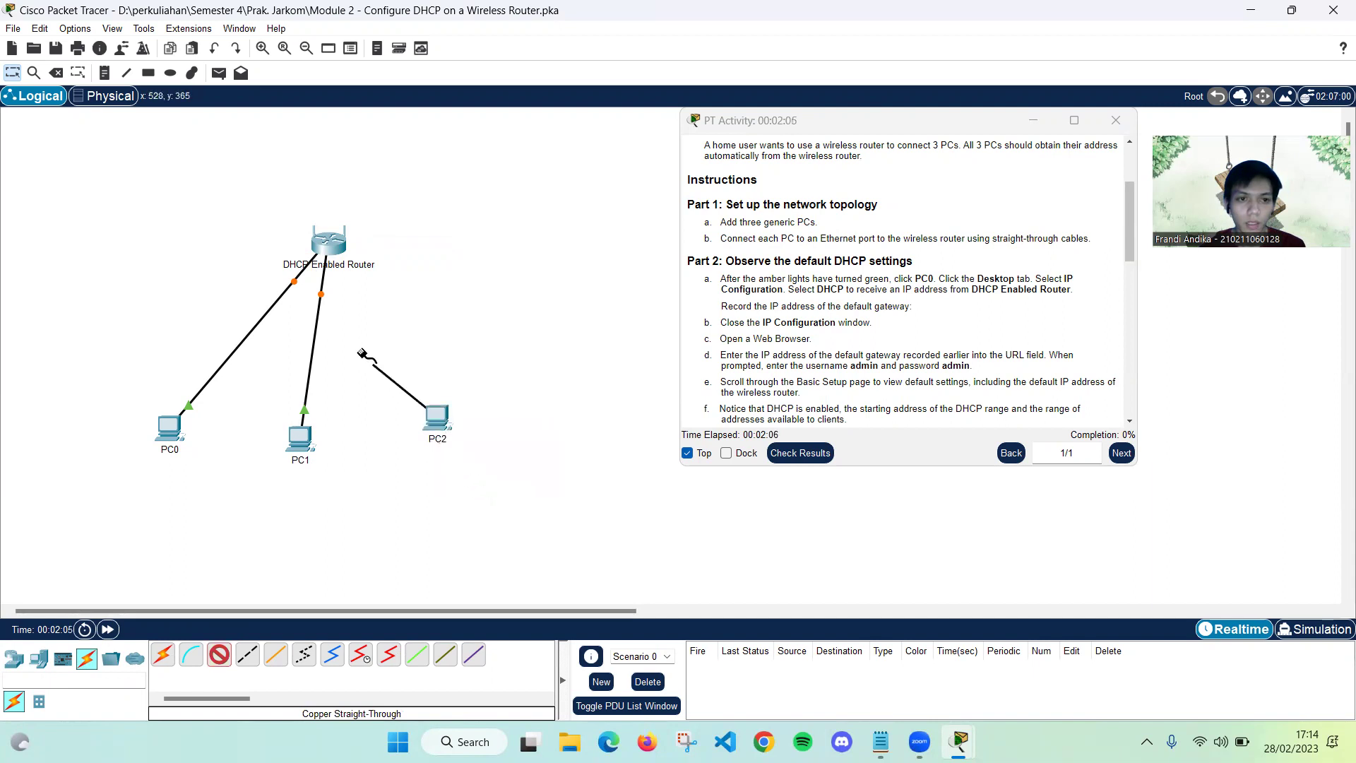
click(327, 243)
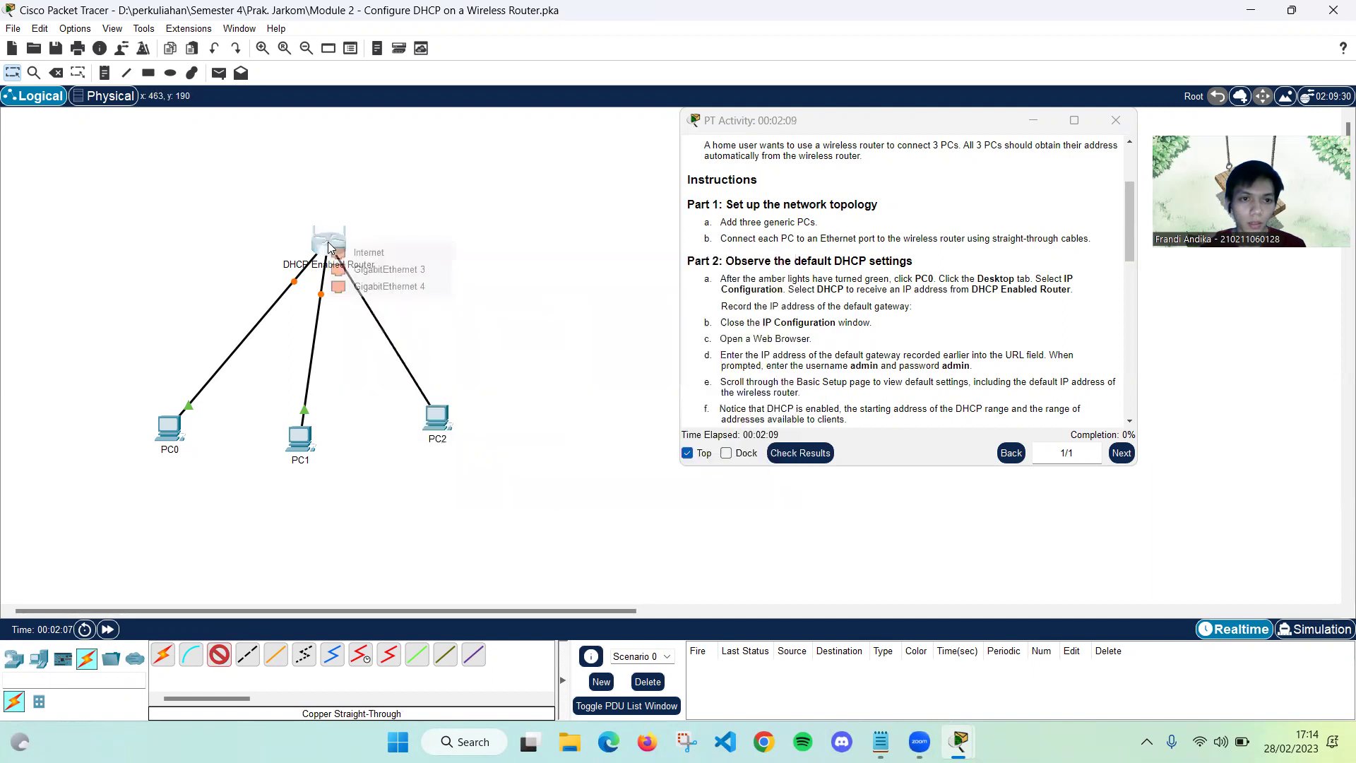
click(357, 270)
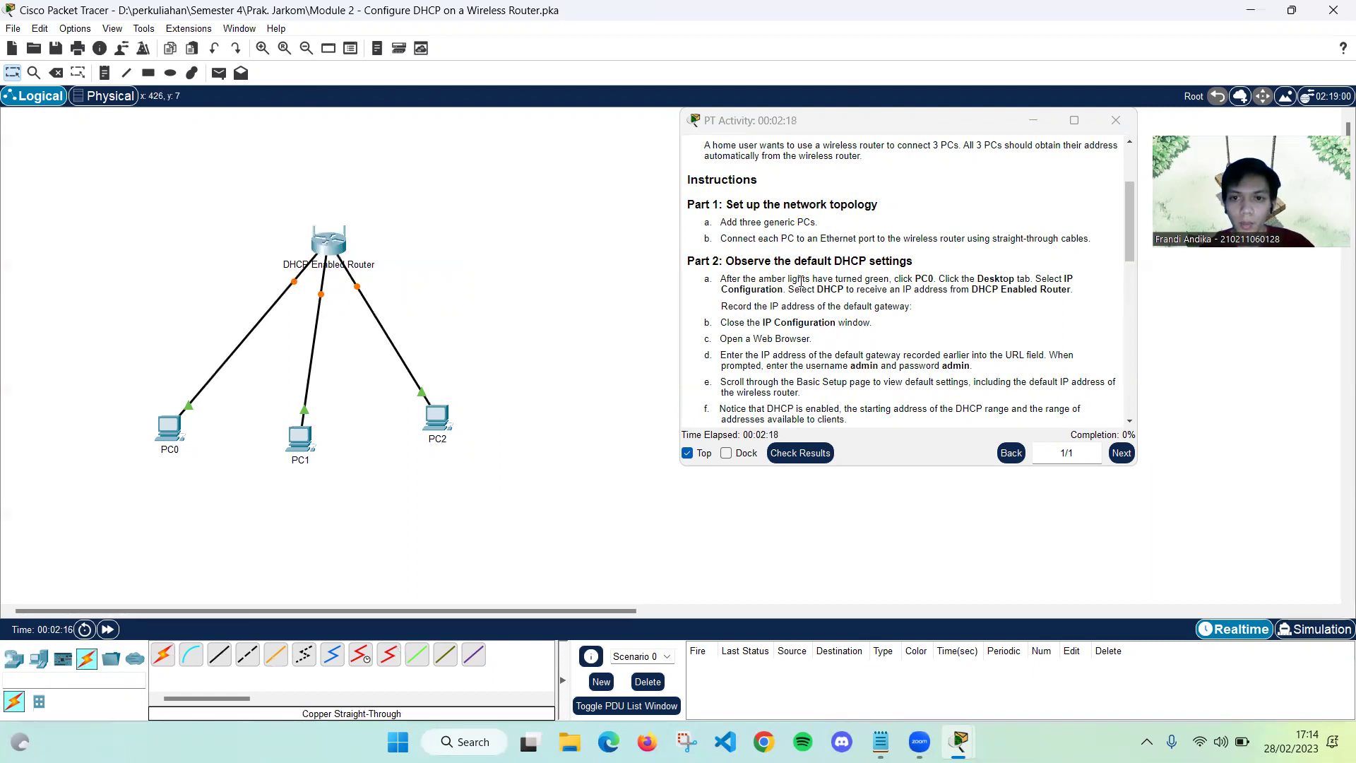
scroll(689, 258, down, 1)
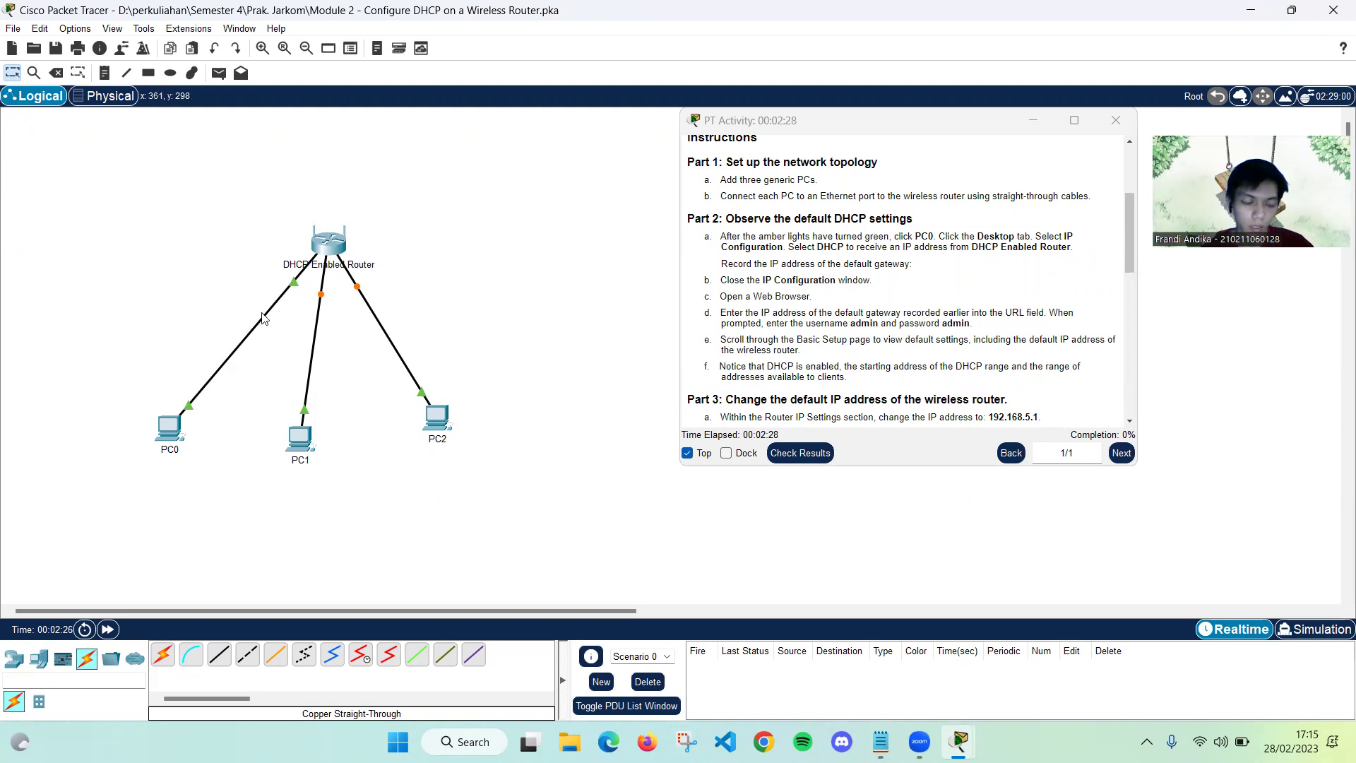
Set PC0's IP Configuration to DHCP, obtaining 192.168.0.100 with gateway 192.168.0.1
click(169, 424)
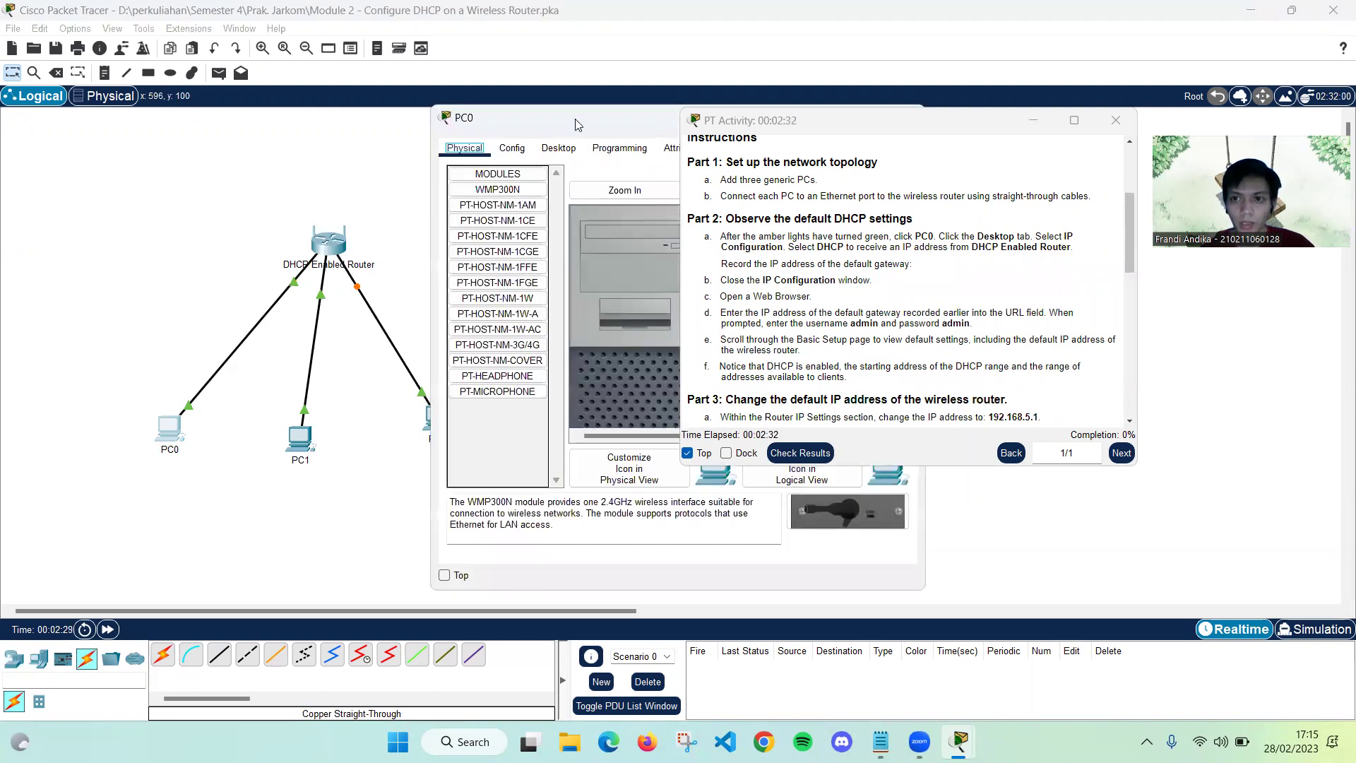
drag(575, 125, 255, 86)
click(240, 109)
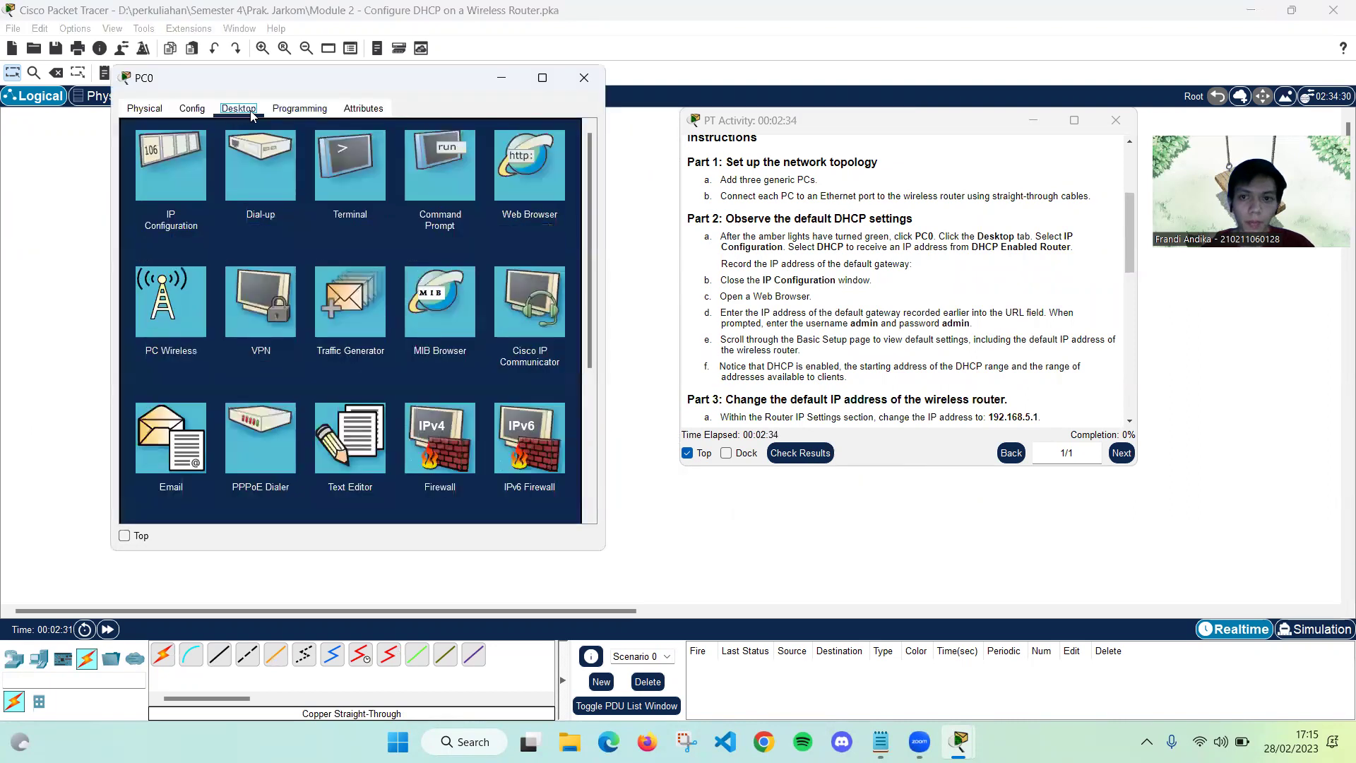
click(172, 182)
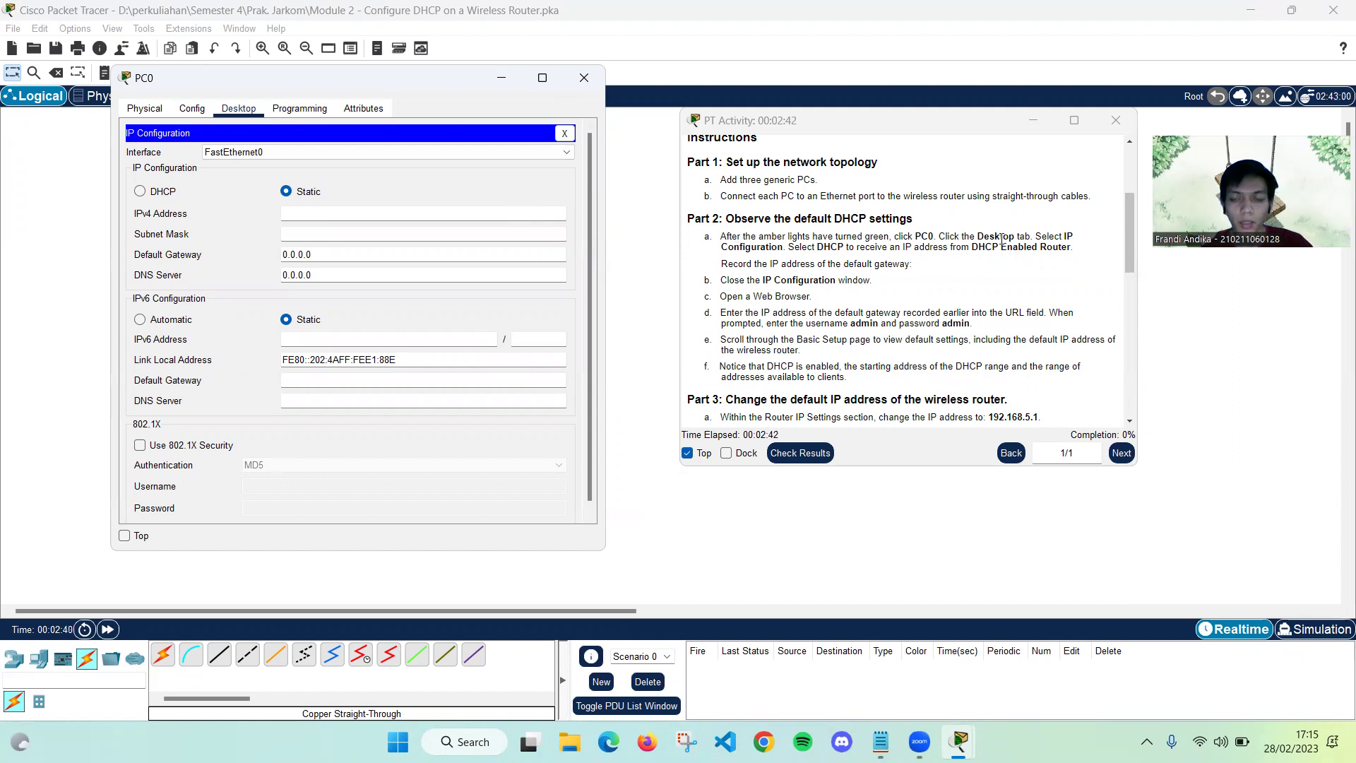
click(139, 192)
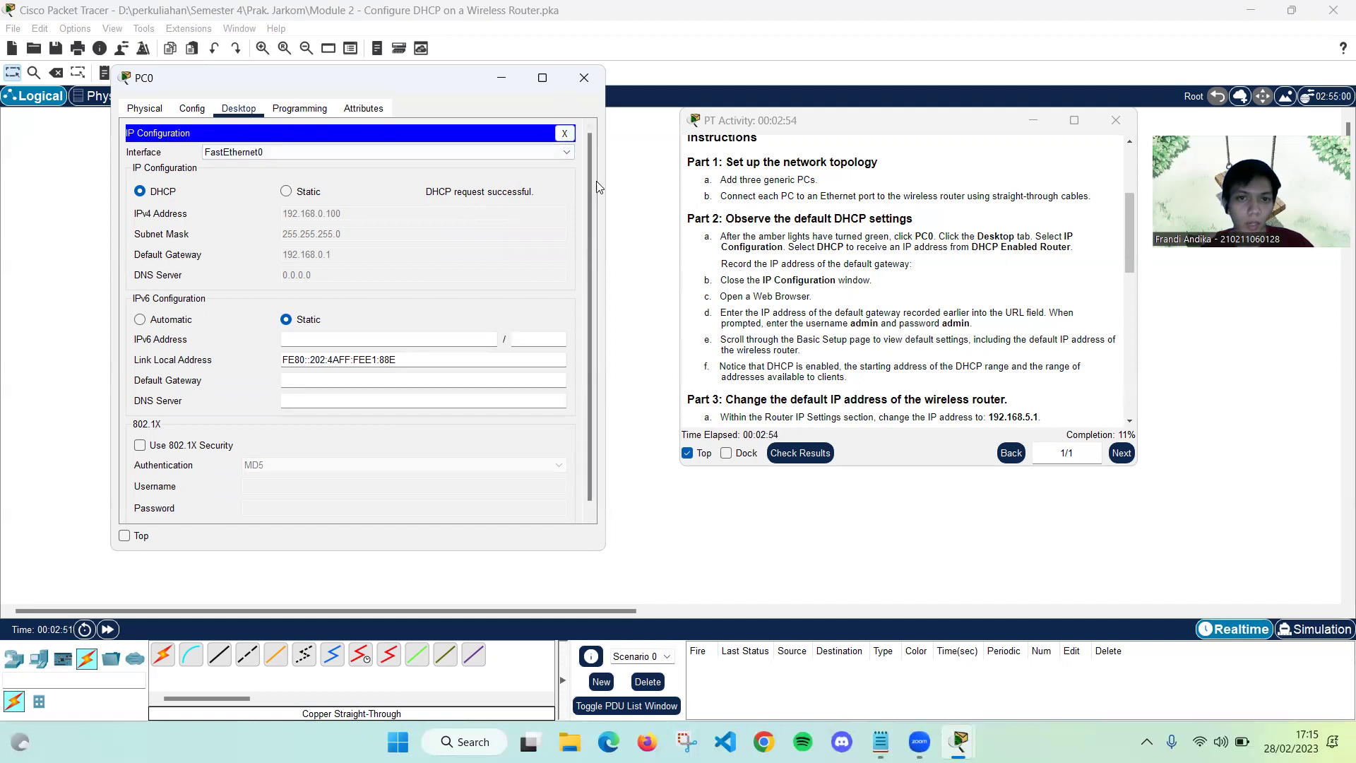
click(566, 134)
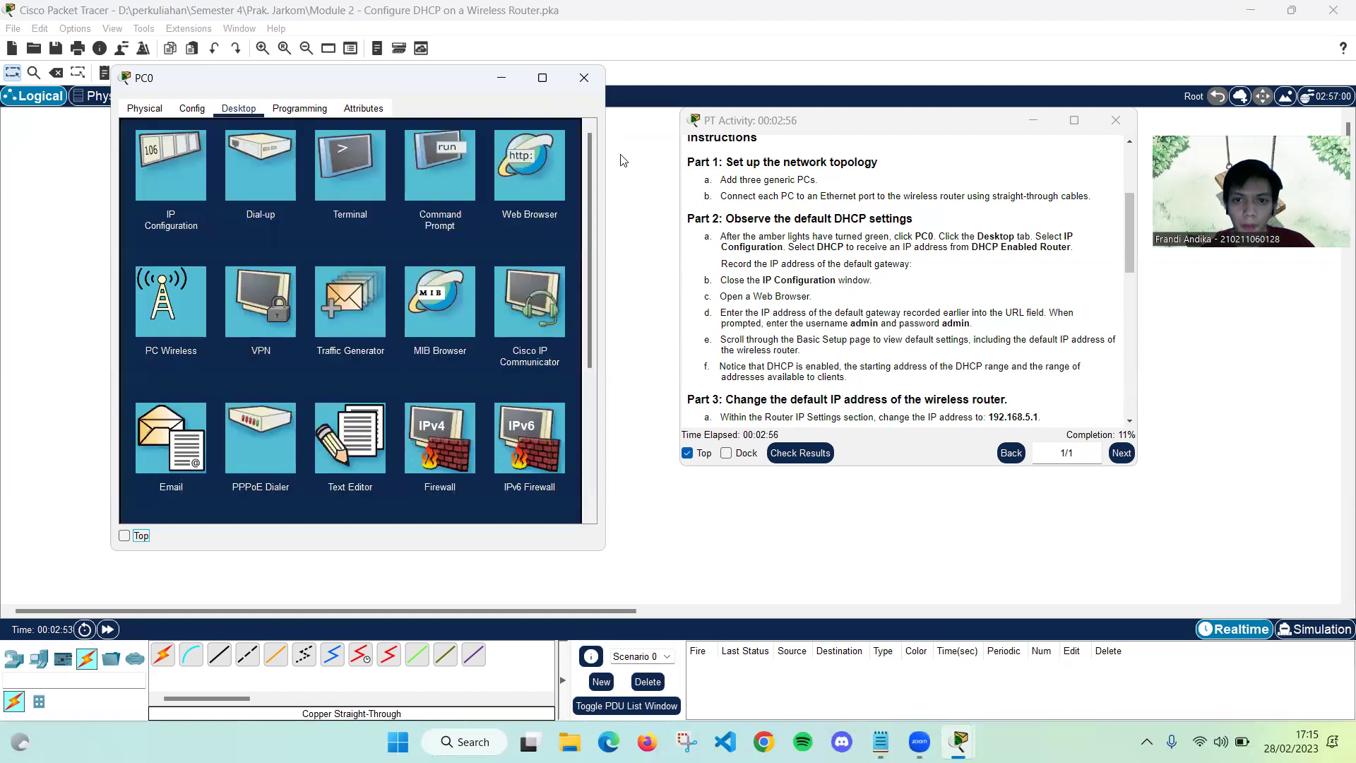
Load the router's page at 192.168.0.1 in PC0's web browser
click(516, 179)
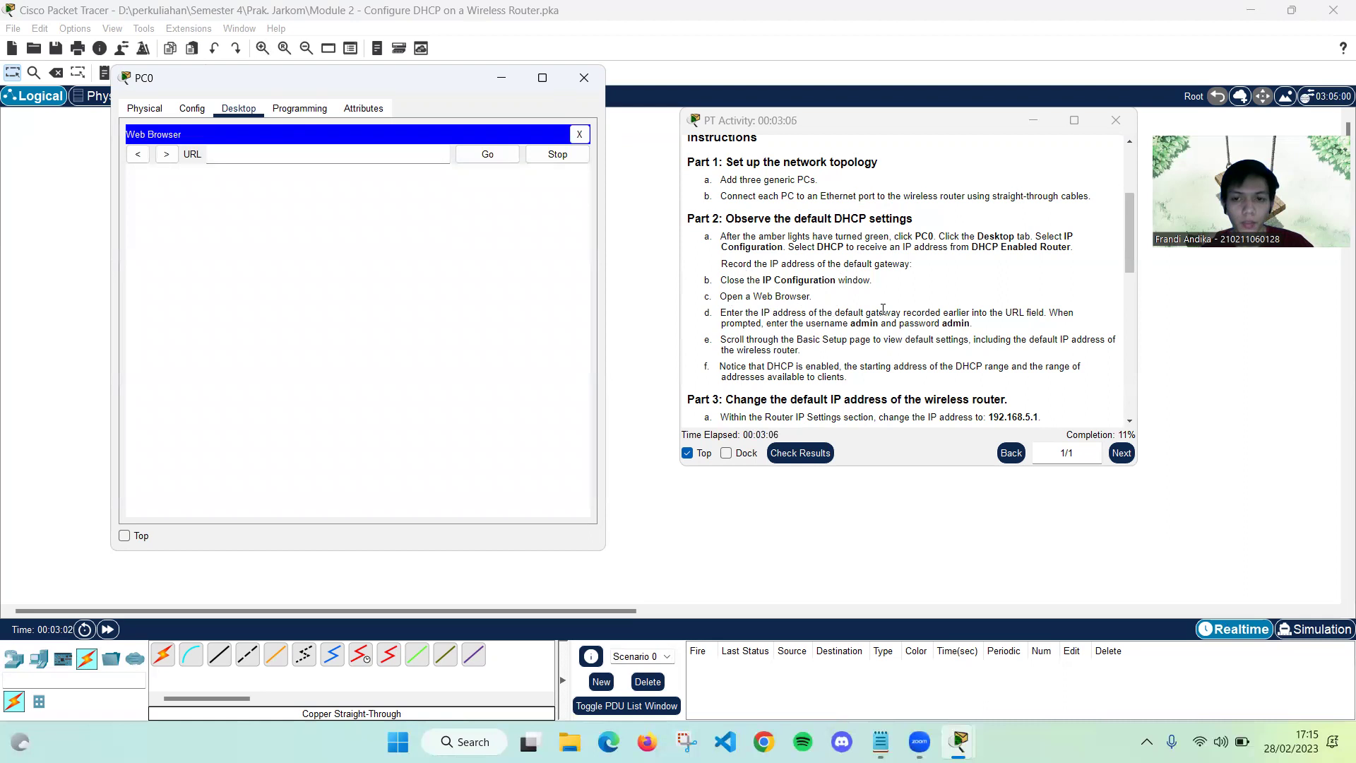
click(255, 152)
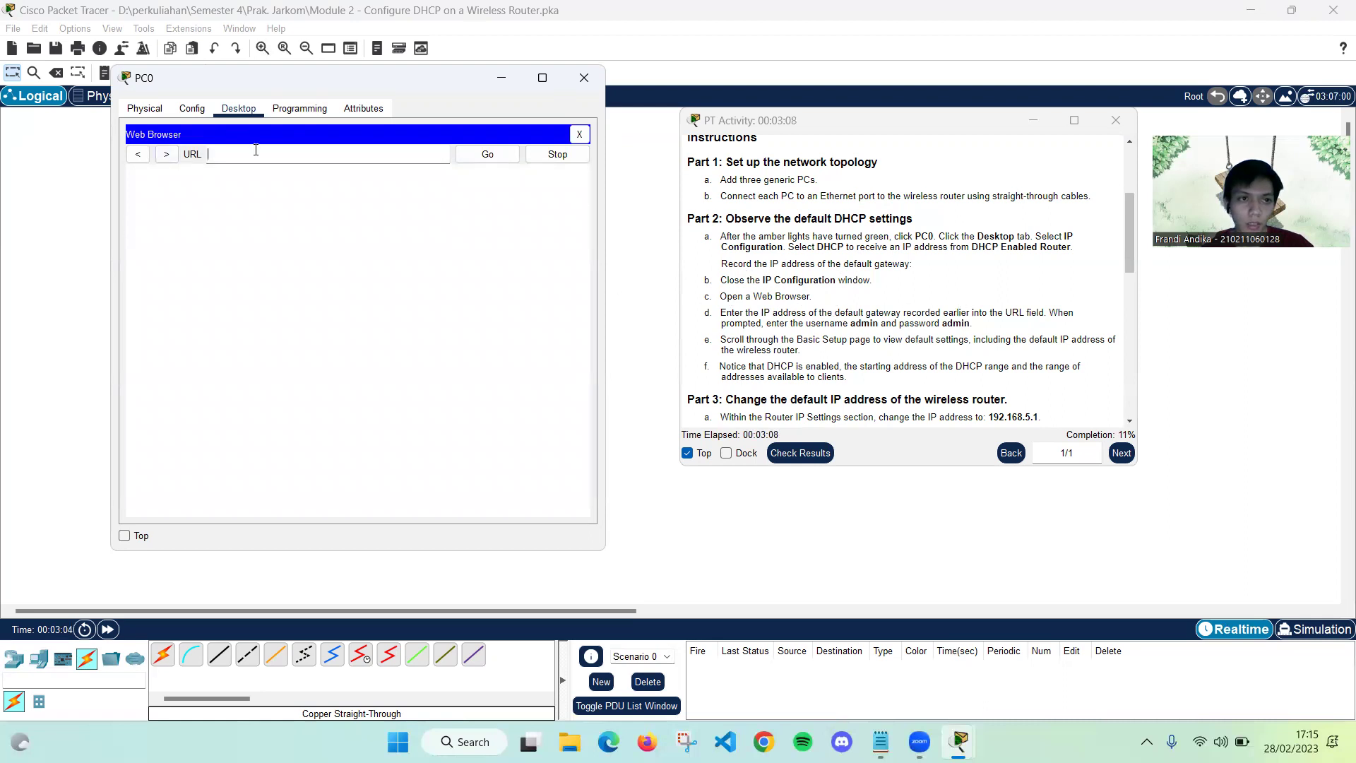
text(192.168)
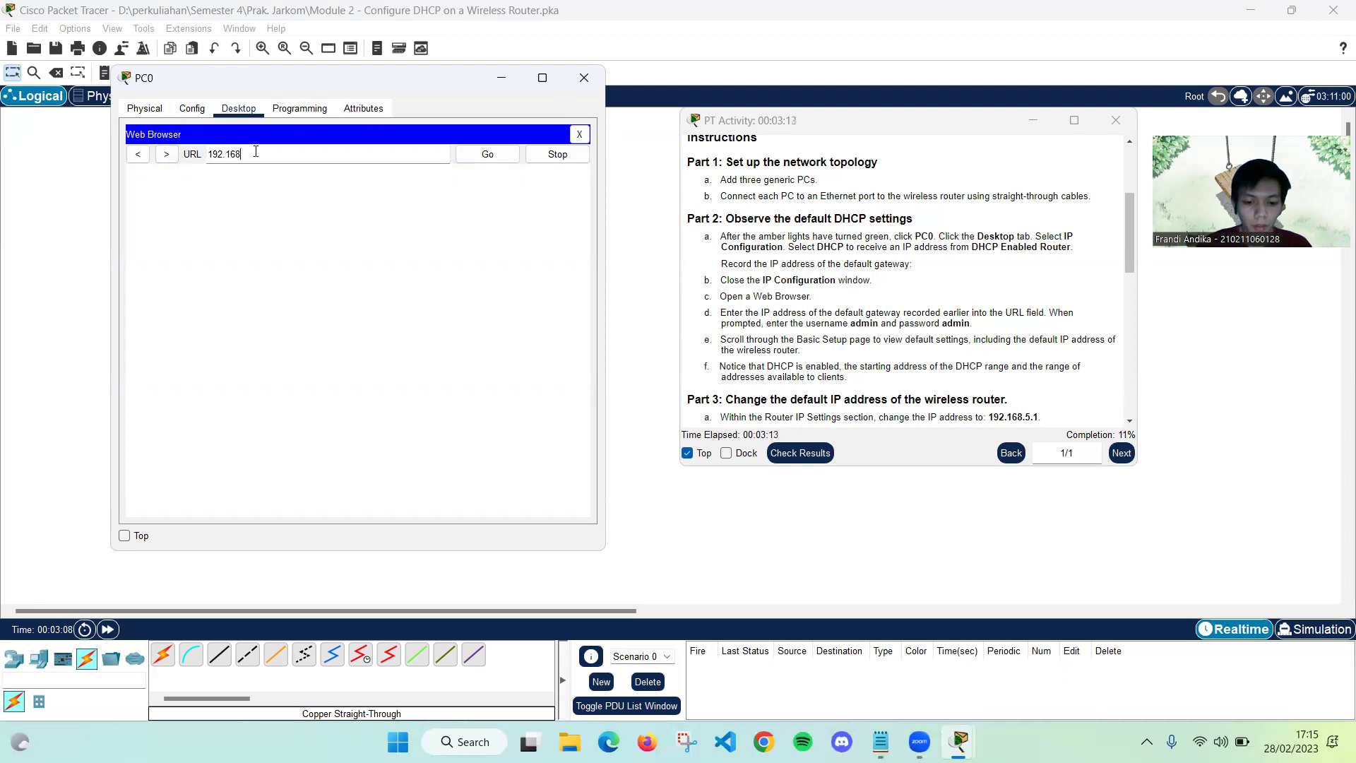
text(.0.1)
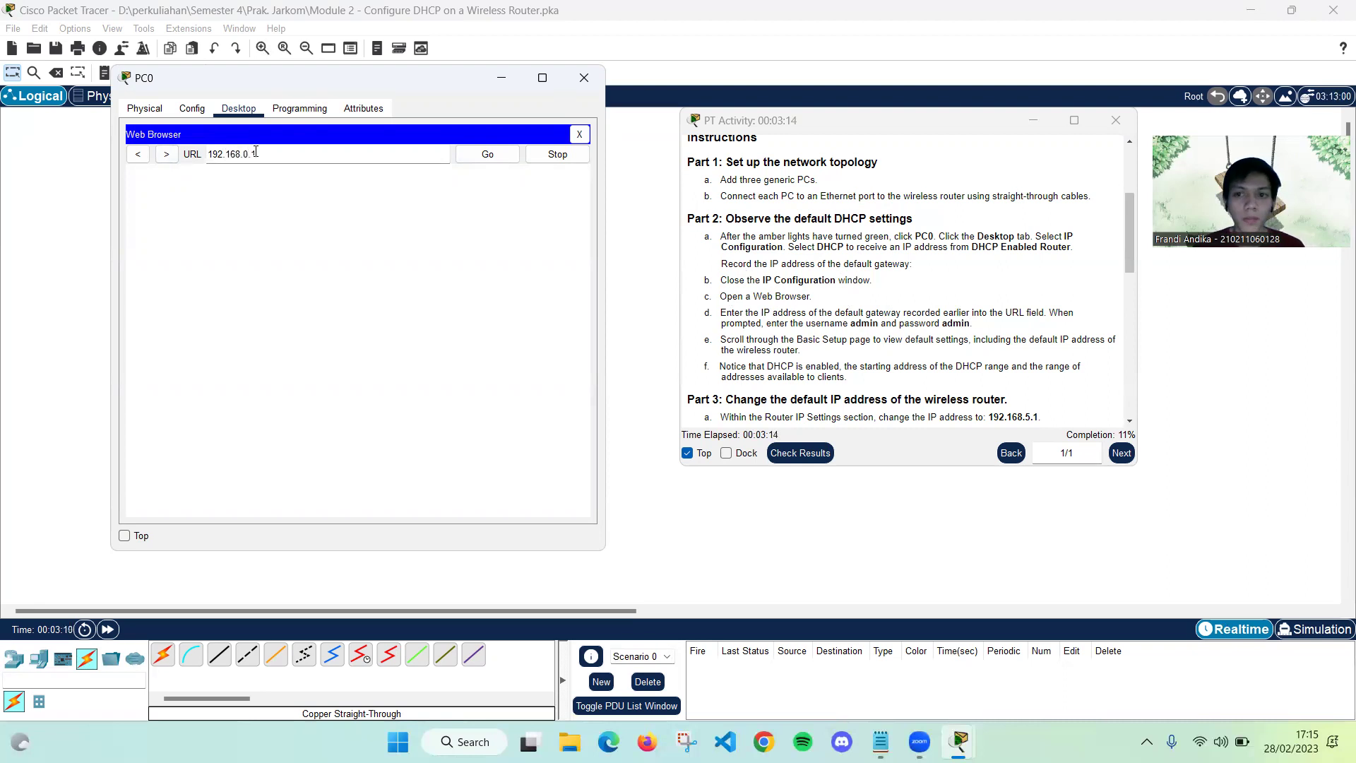
click(481, 154)
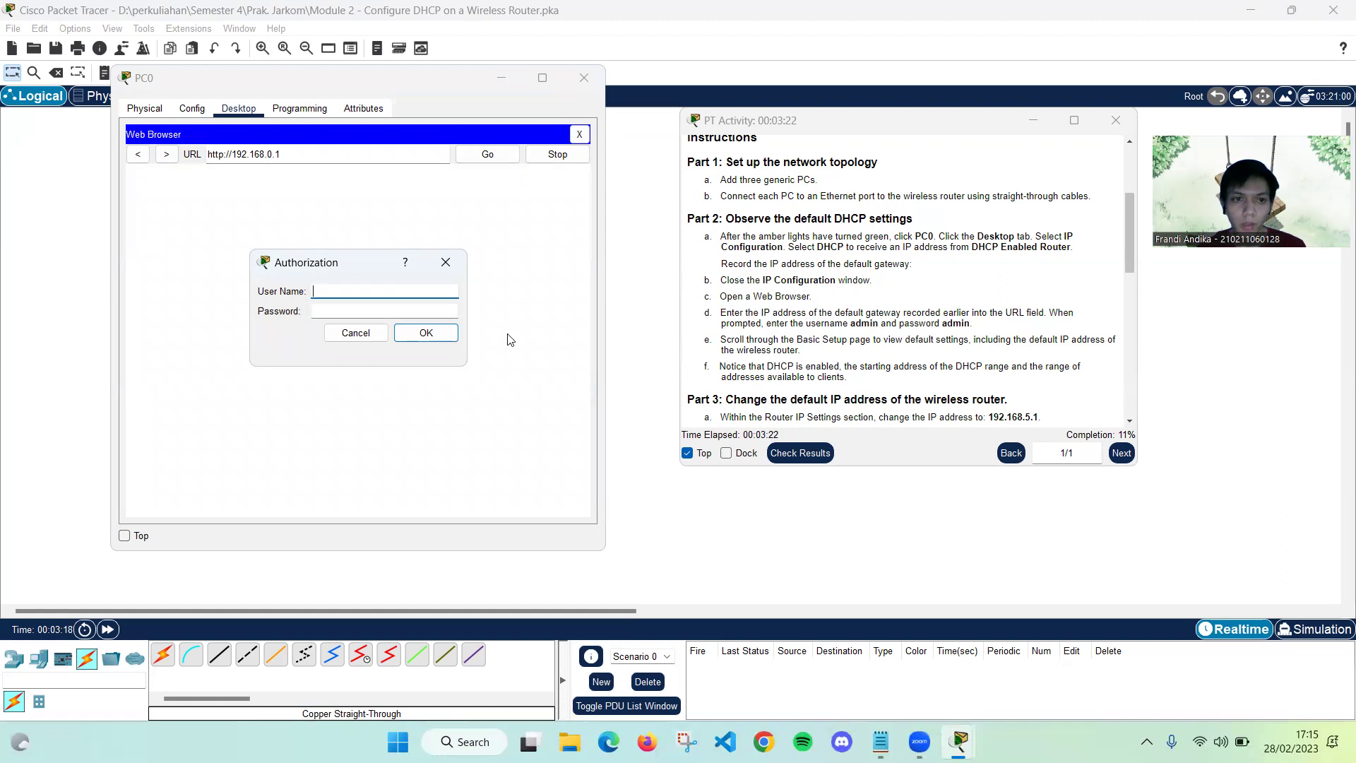
Sign in with user name admin and the router password
text(admin)
click(387, 315)
text(admin)
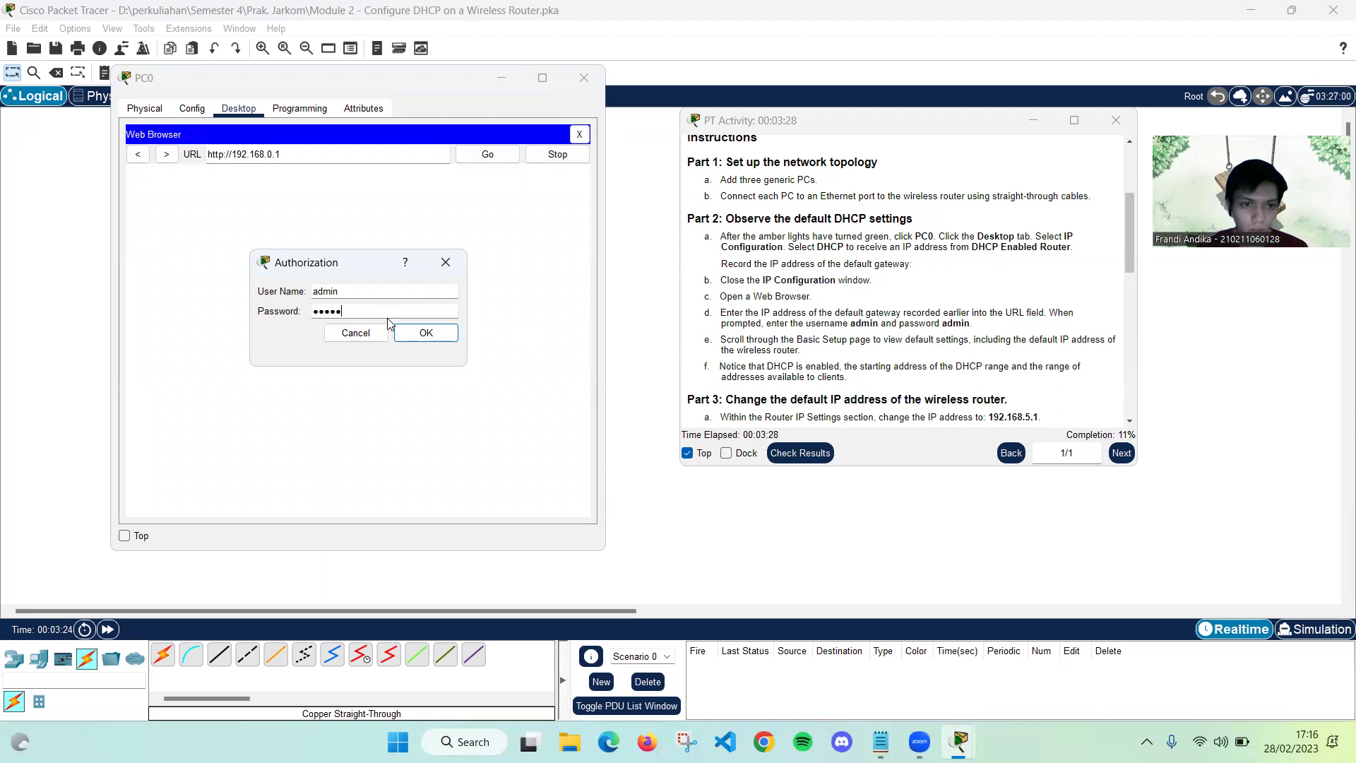
click(425, 332)
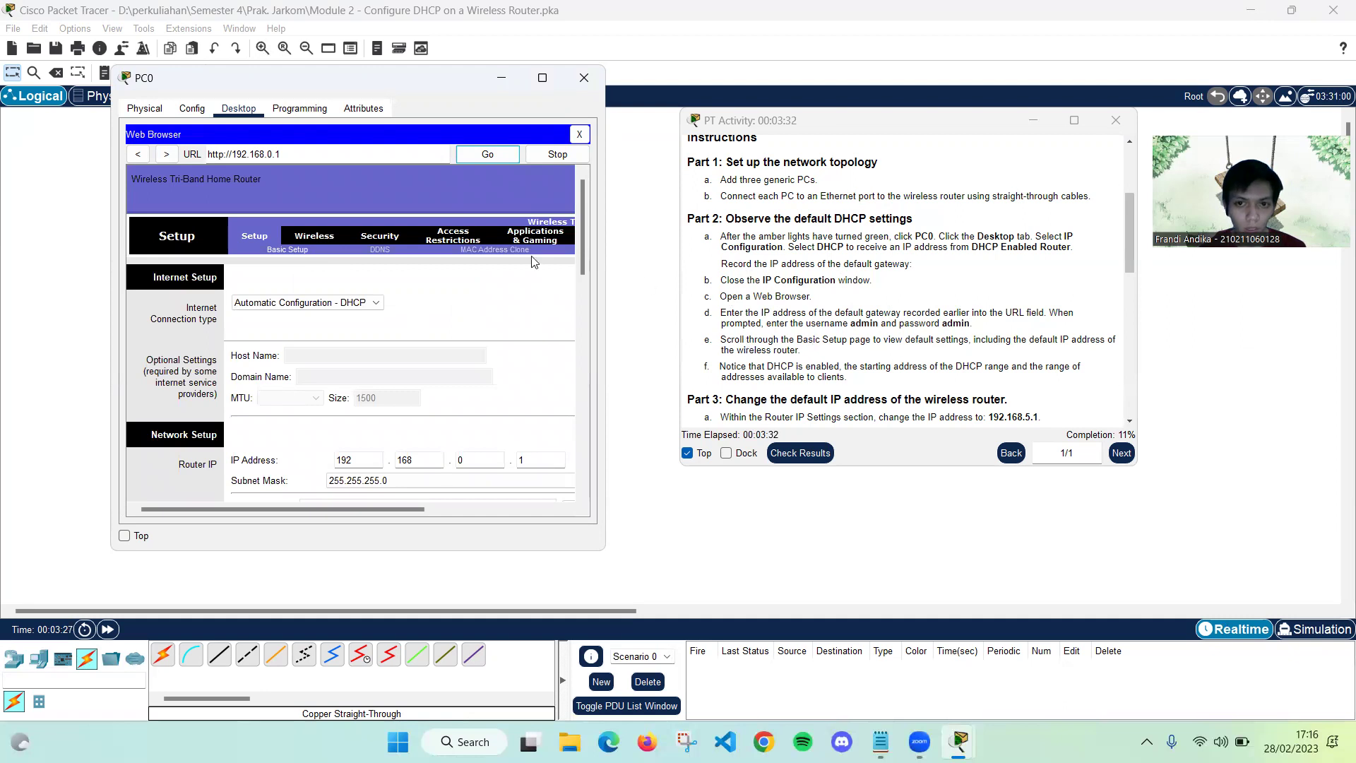
Scroll to DHCP Server Settings, showing range 192.168.0.100–149 for 50 users
scroll(441, 251, down, 1)
scroll(444, 256, down, 4)
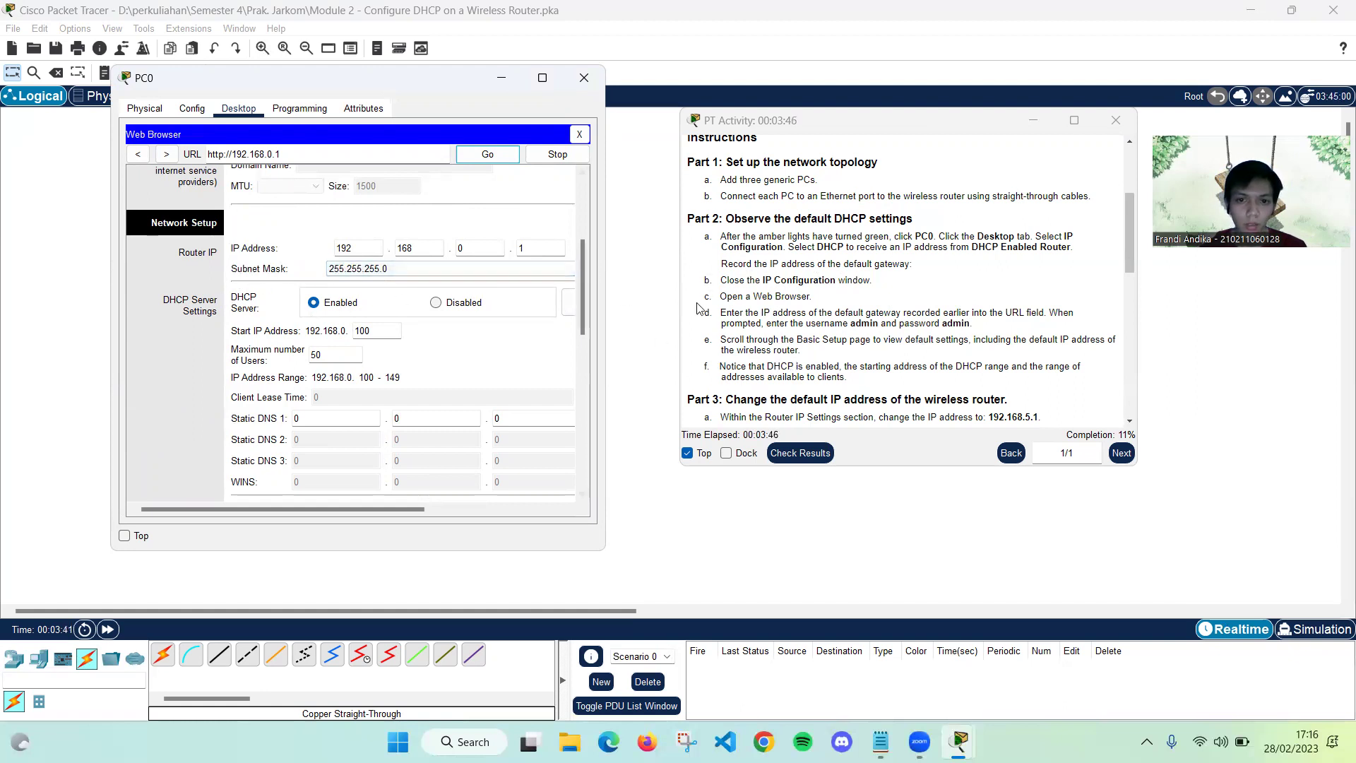
scroll(734, 226, down, 2)
scroll(735, 224, down, 2)
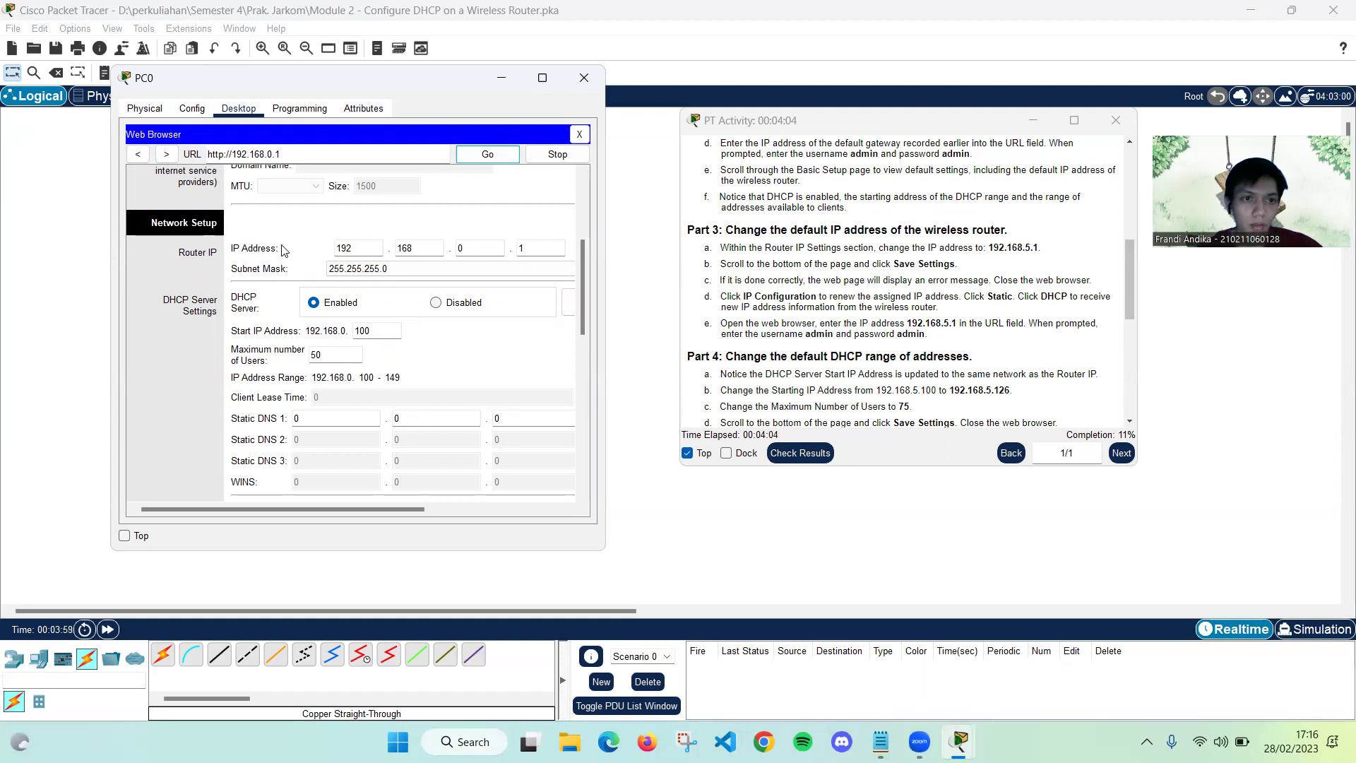
Change the router IP's third octet to 5 (192.168.5.1) and save the settings
click(469, 250)
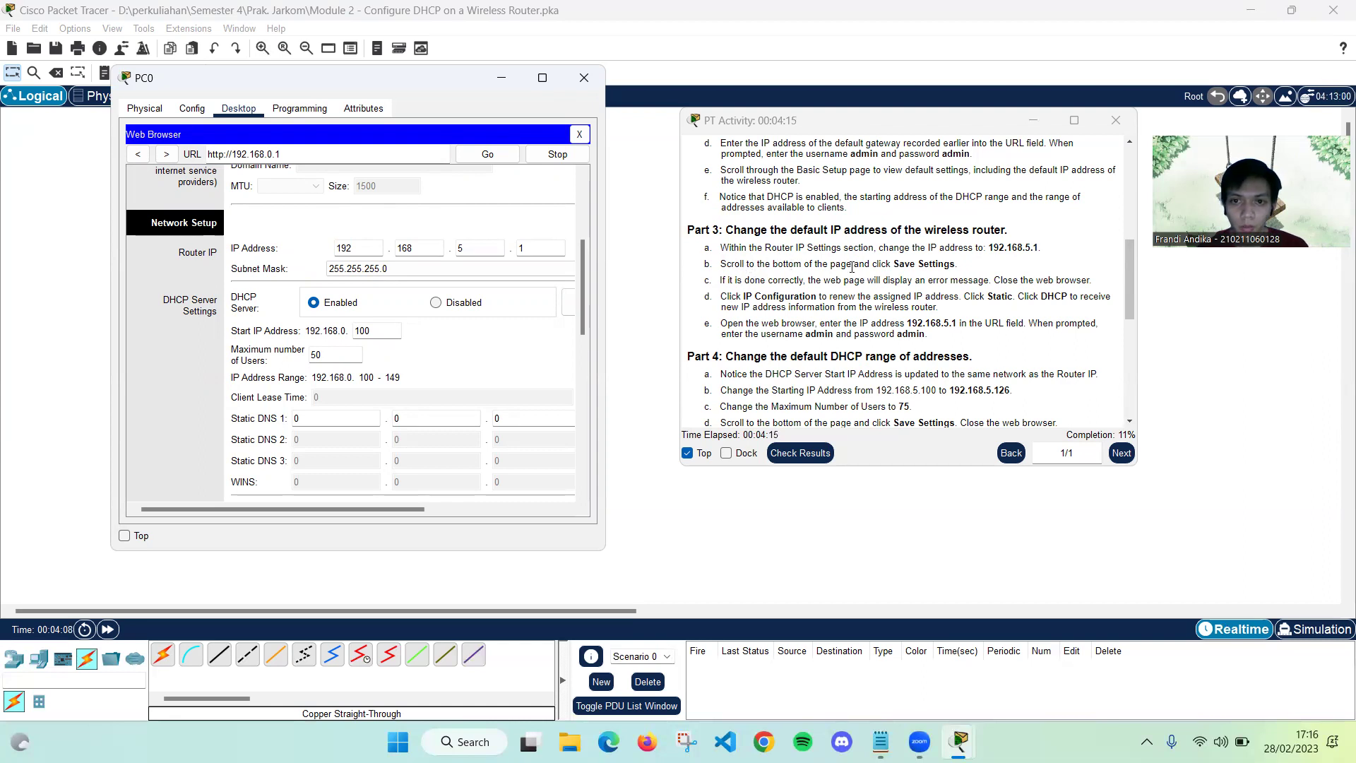
scroll(522, 322, down, 5)
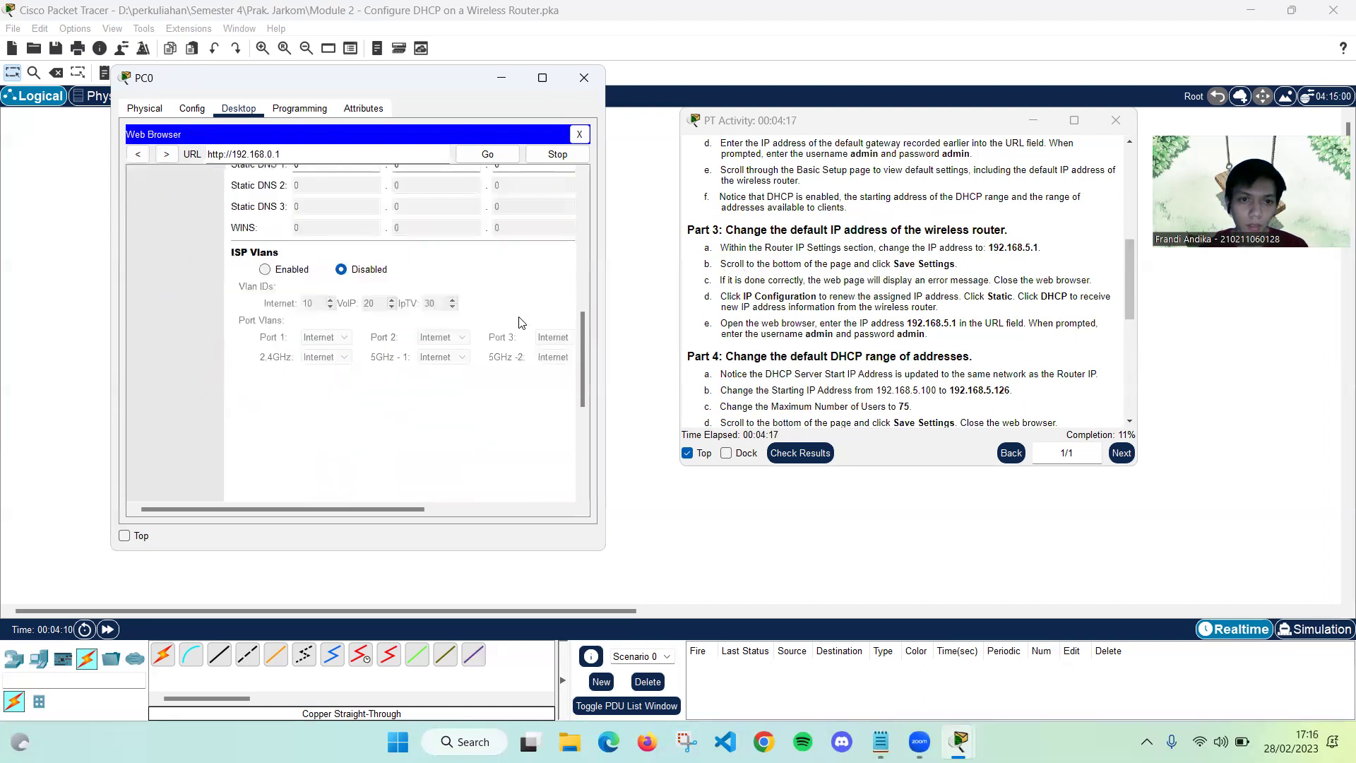
scroll(522, 322, down, 5)
click(487, 476)
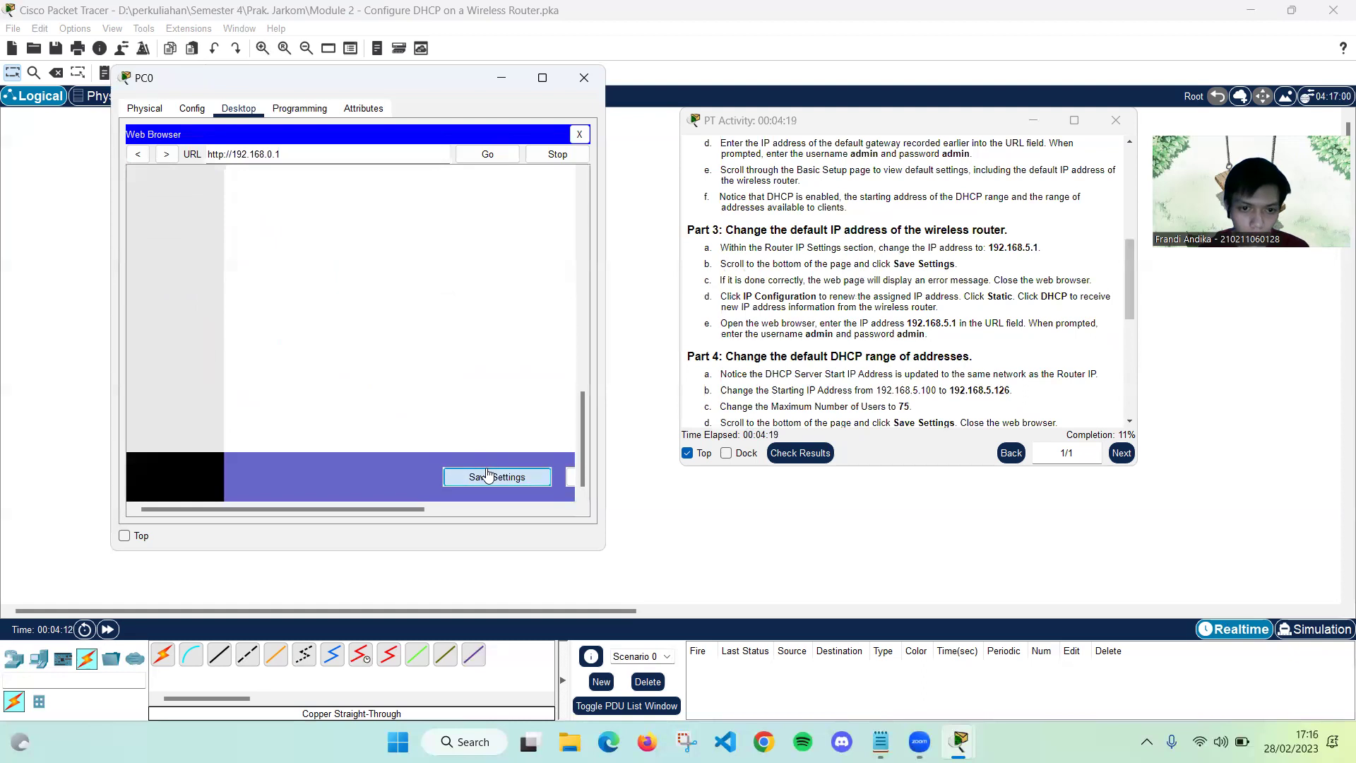
Zoom the PT Activity instructions text out and then back in
drag(579, 428, 572, 305)
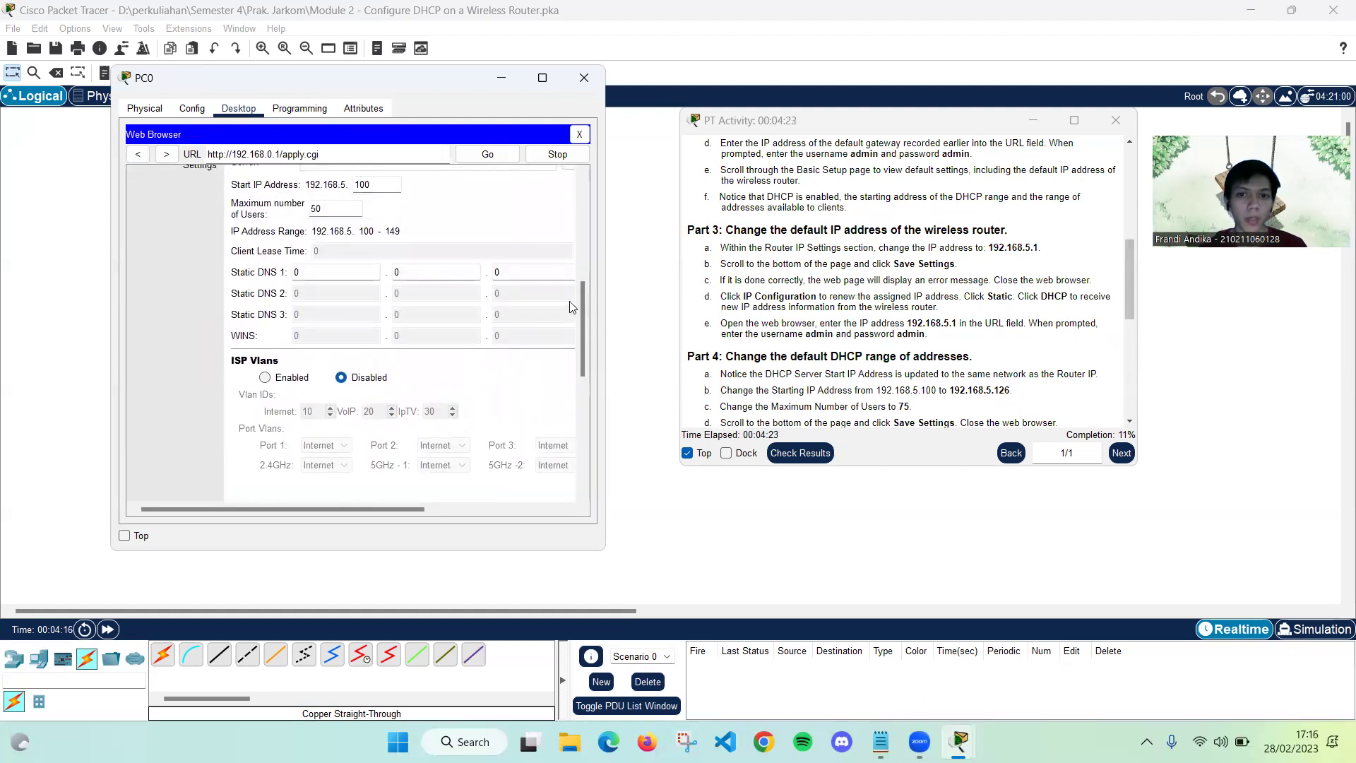
right_click(856, 276)
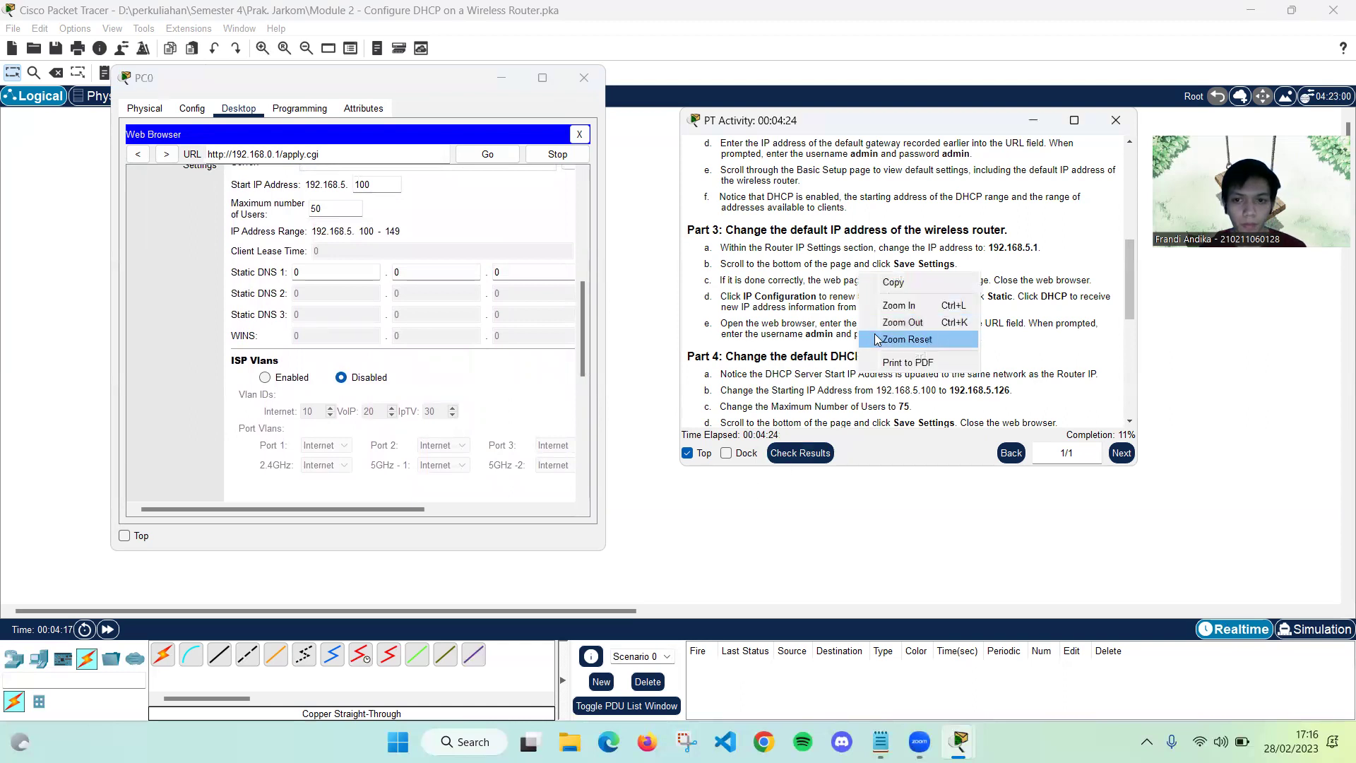
click(883, 328)
right_click(840, 315)
click(886, 346)
right_click(860, 316)
click(874, 346)
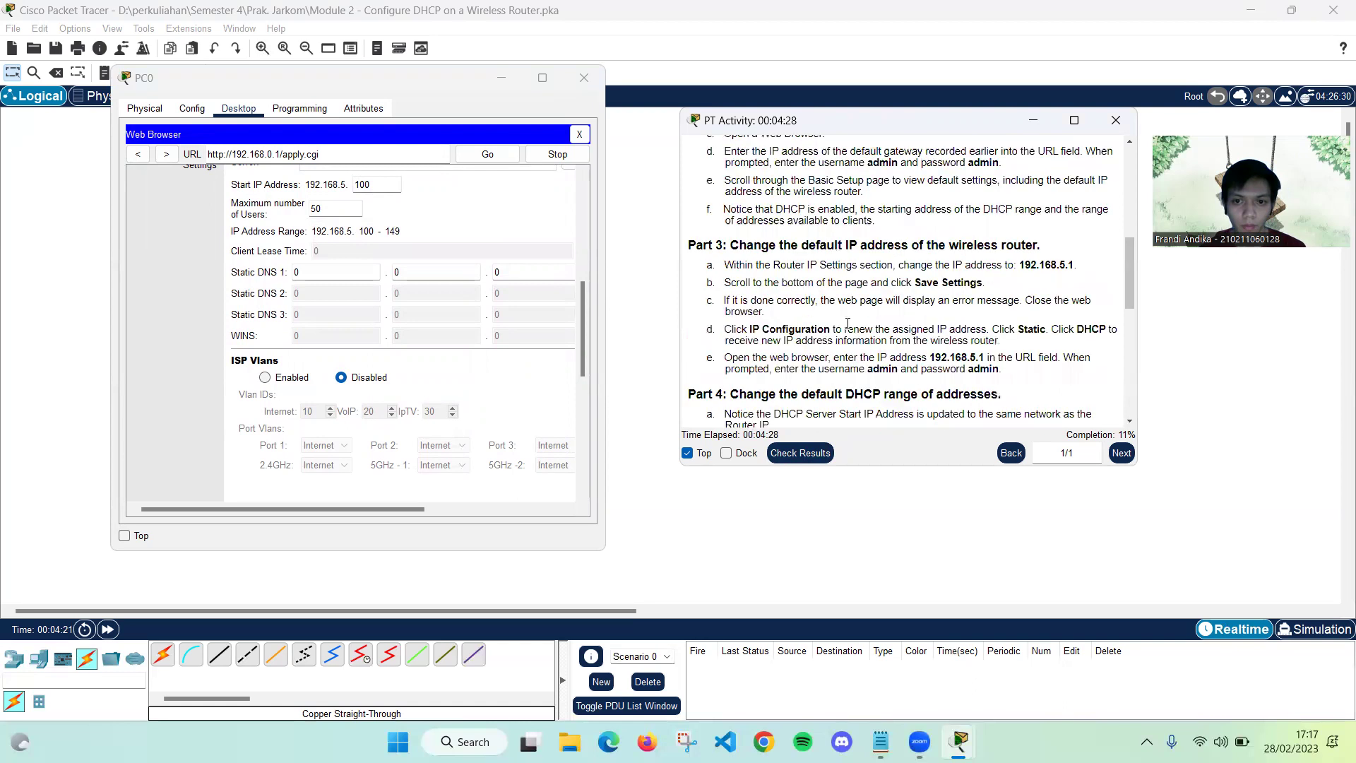
scroll(856, 337, down, 1)
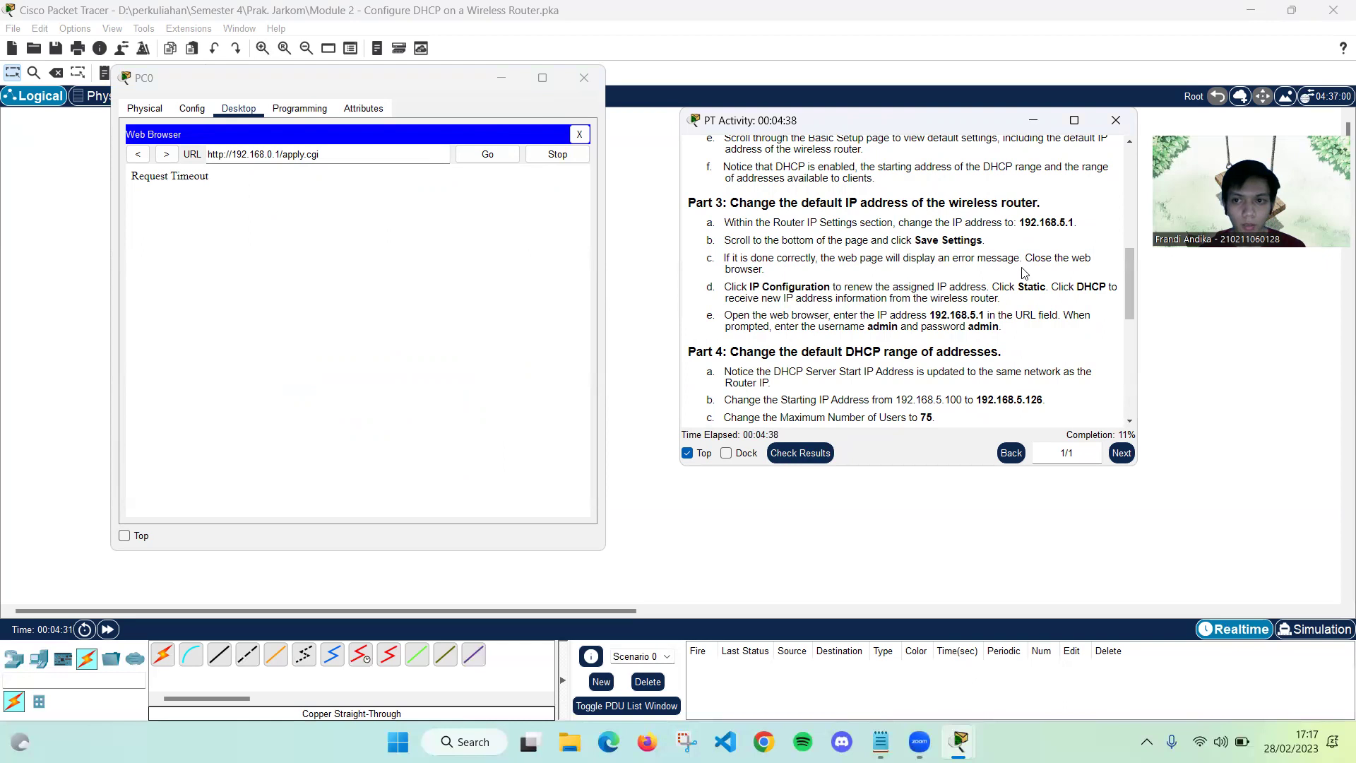
Cycle PC0 from Static back to DHCP so it gets 192.168.5.100, gateway 192.168.5.1
click(579, 135)
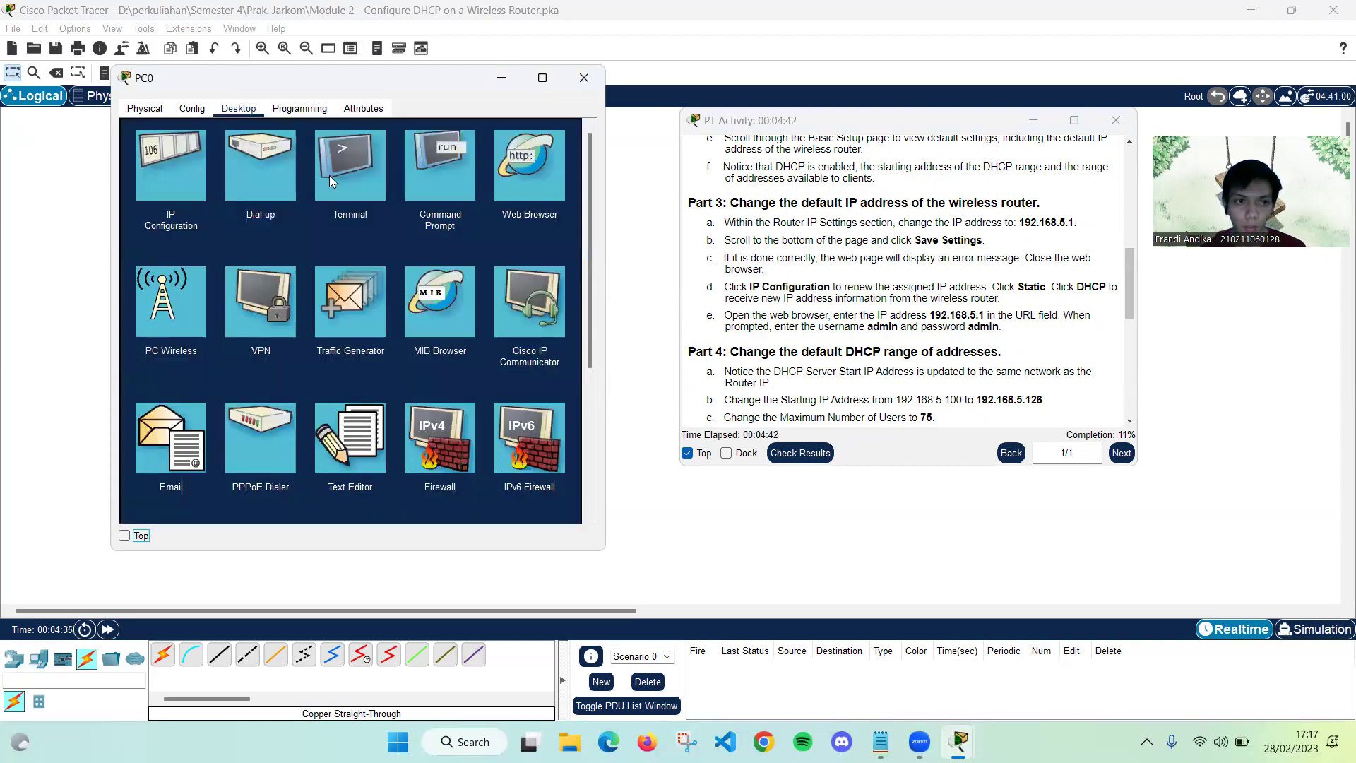
click(177, 162)
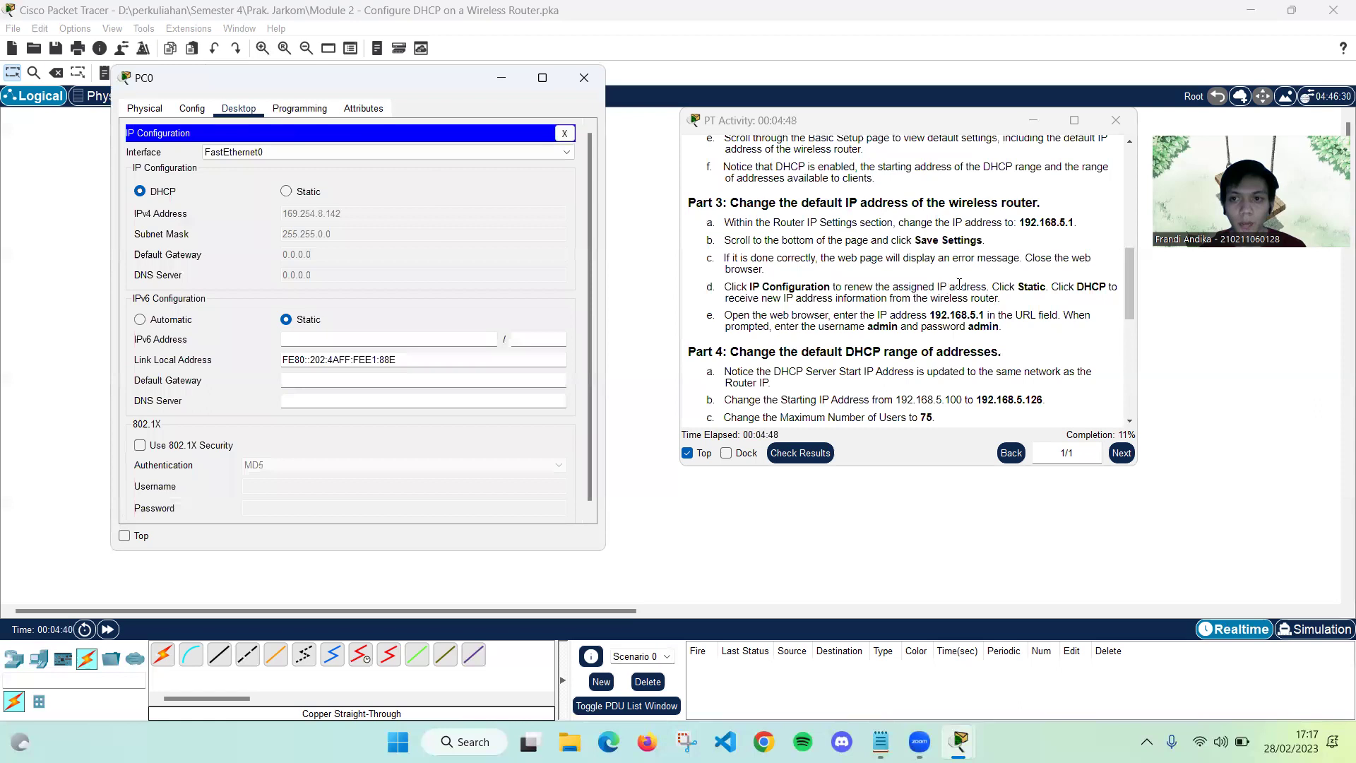
click(299, 195)
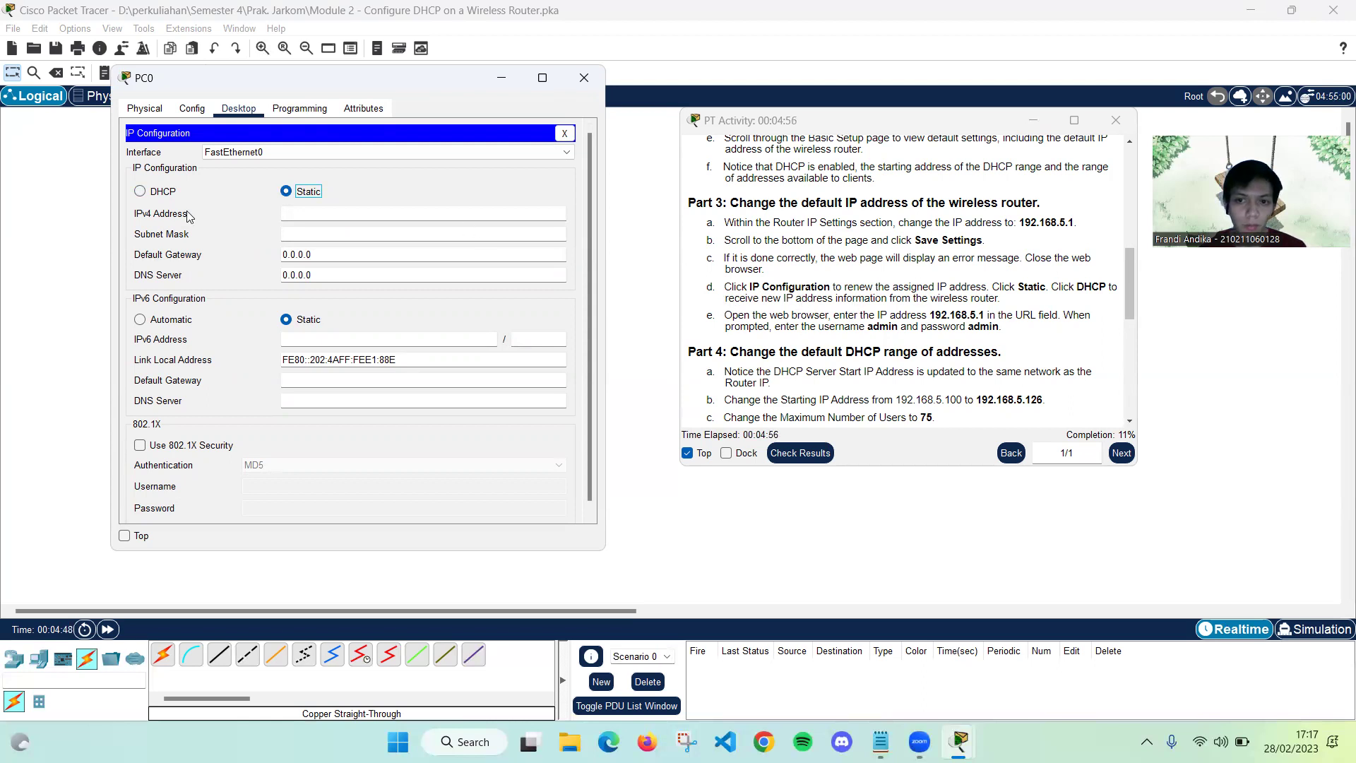
click(164, 191)
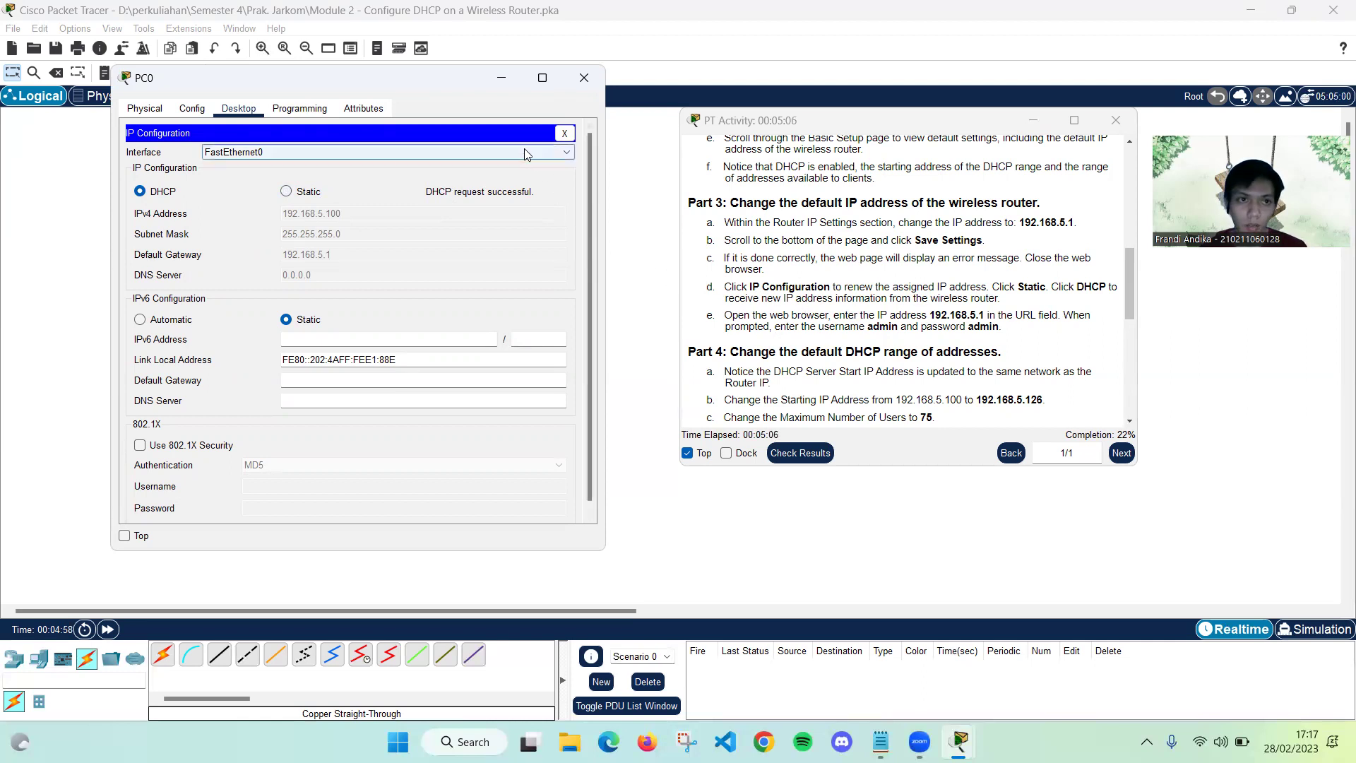
click(566, 134)
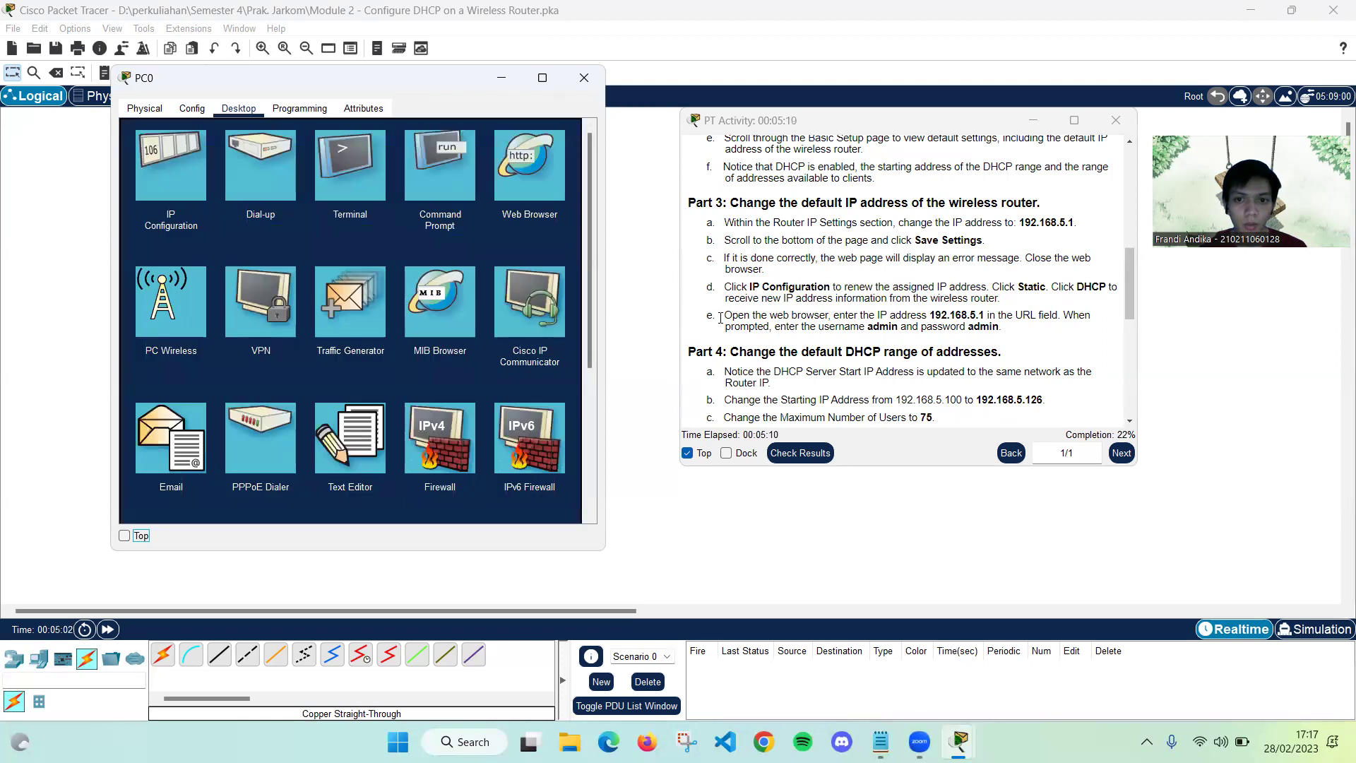
Load the router's page at 192.168.5.1 in PC0's web browser
click(546, 174)
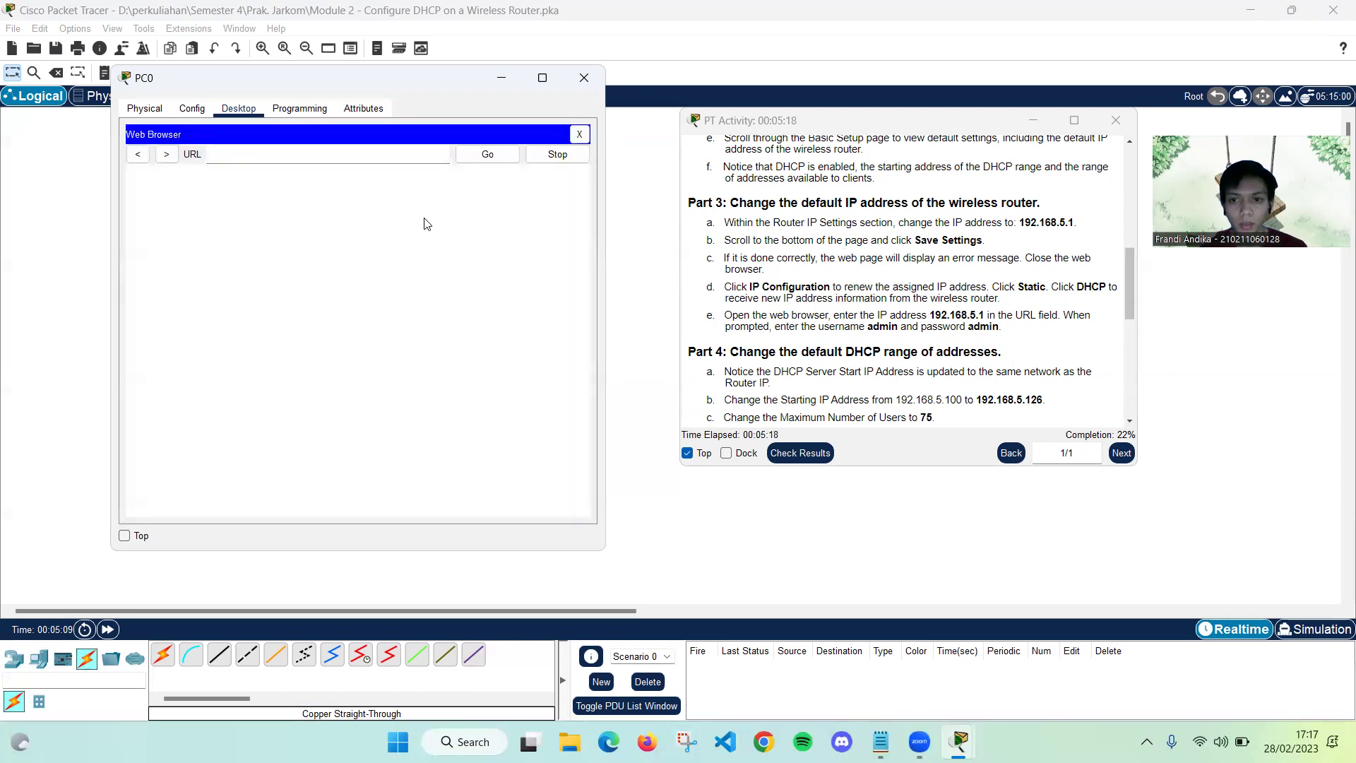
text(192.168.5.1)
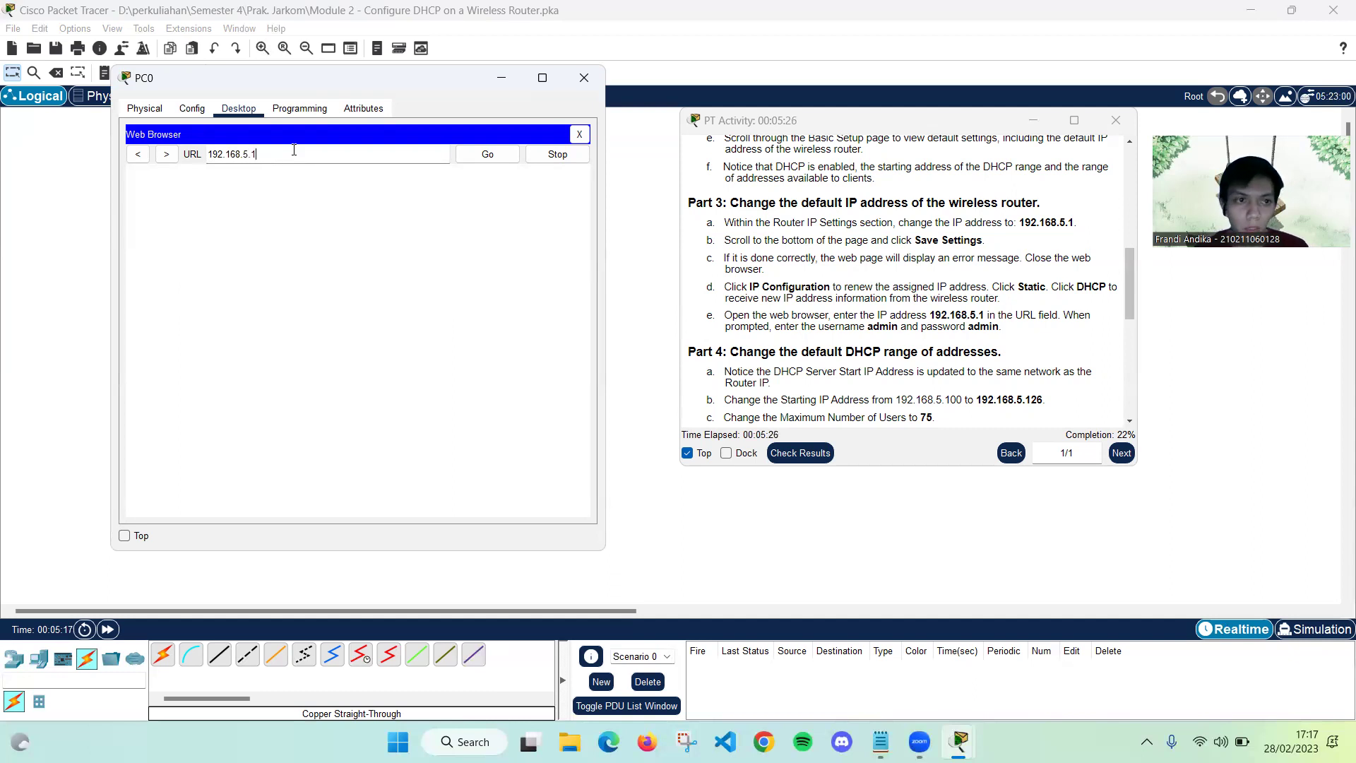
click(460, 154)
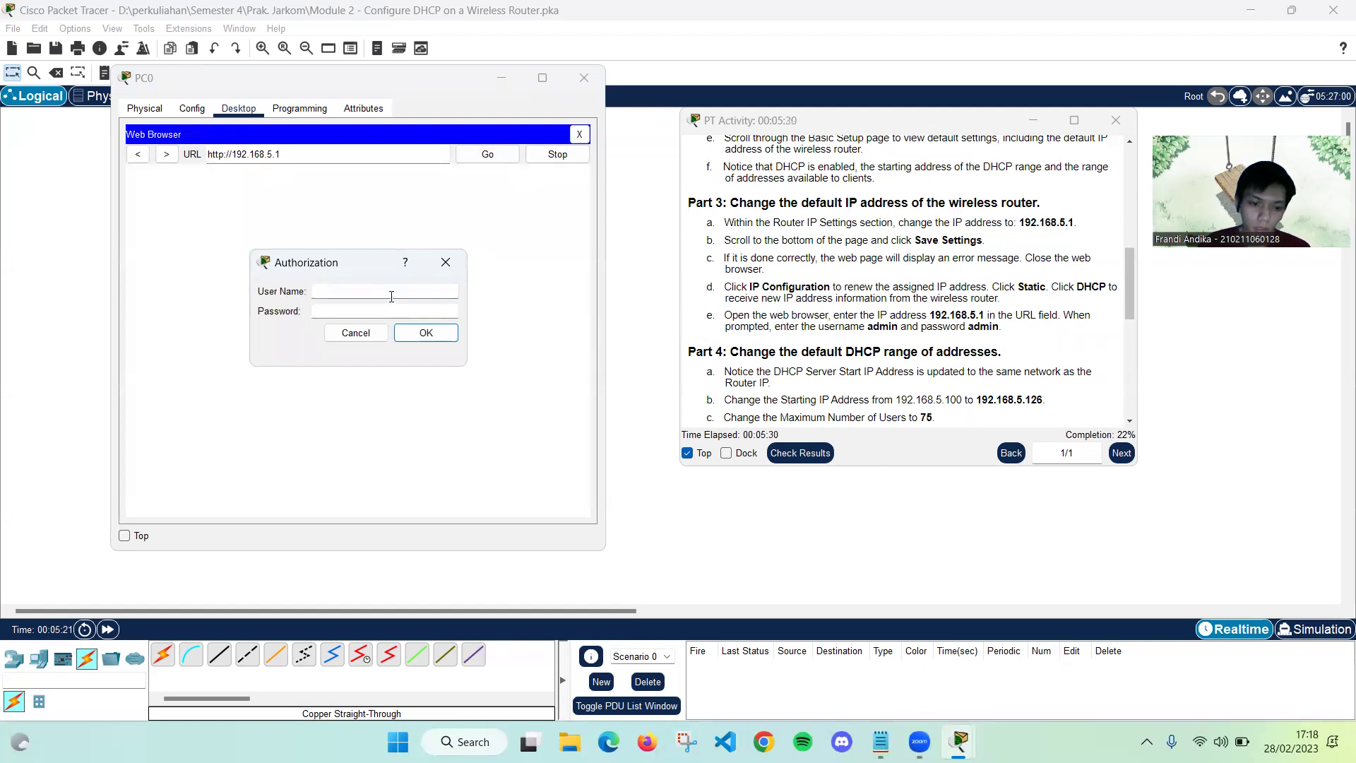
Sign in with the router's user name and password
click(385, 311)
text(admin)
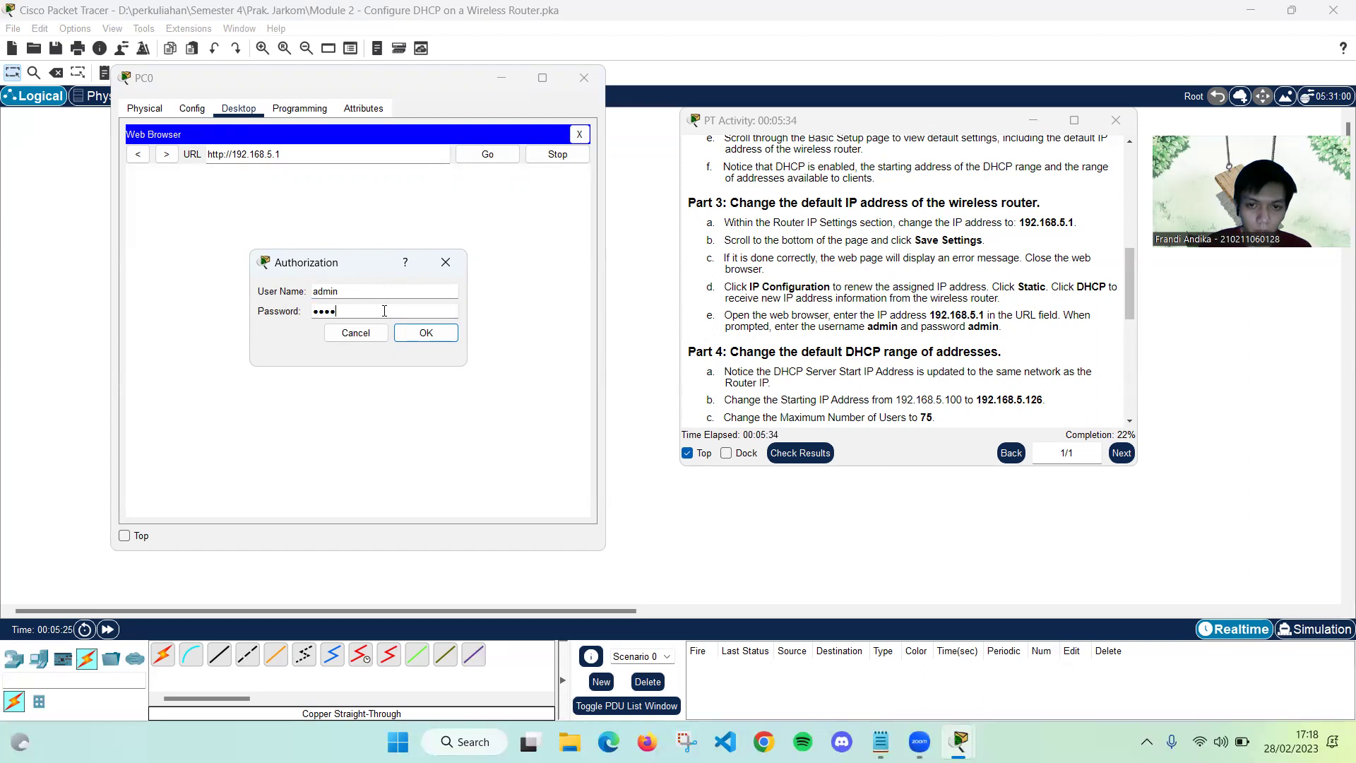
click(423, 333)
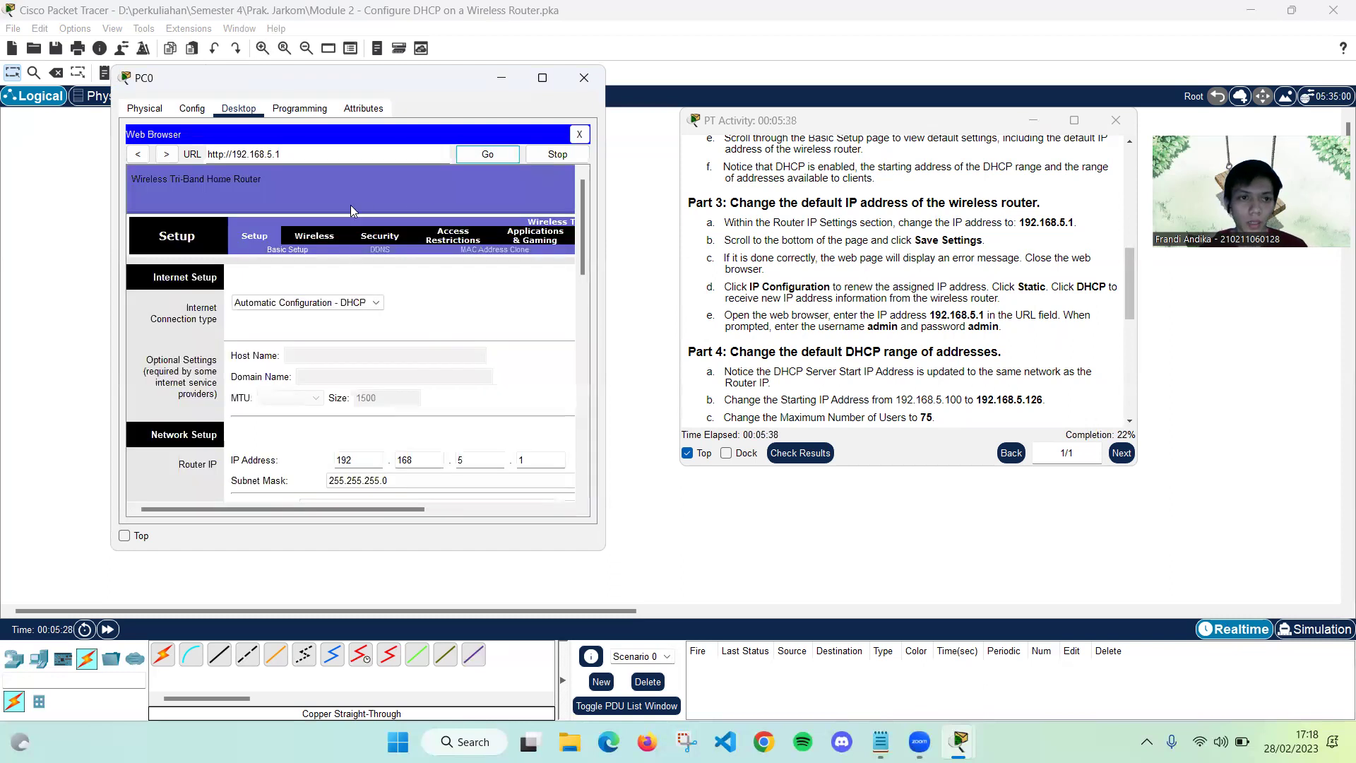
scroll(796, 253, down, 2)
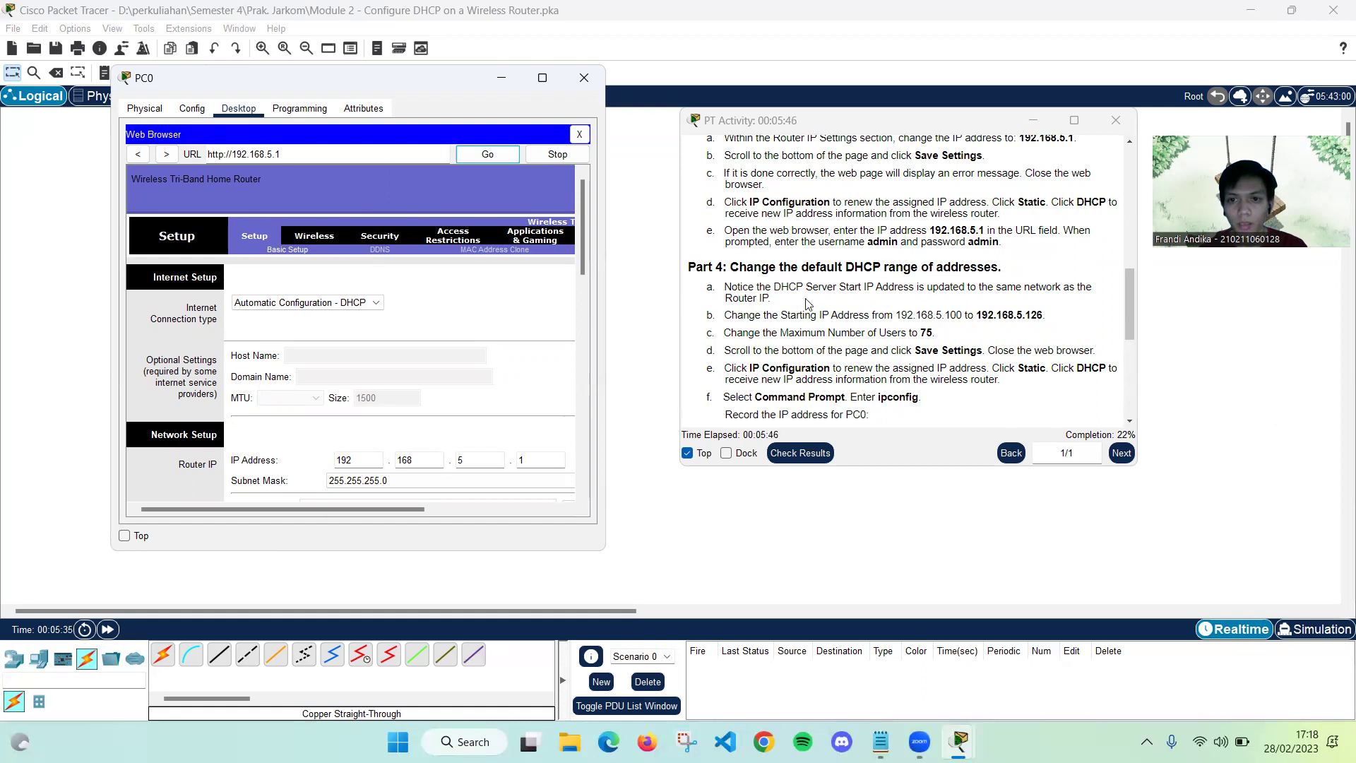
Set the DHCP start address to 192.168.5.126 with 75 maximum users and save
scroll(753, 292, down, 1)
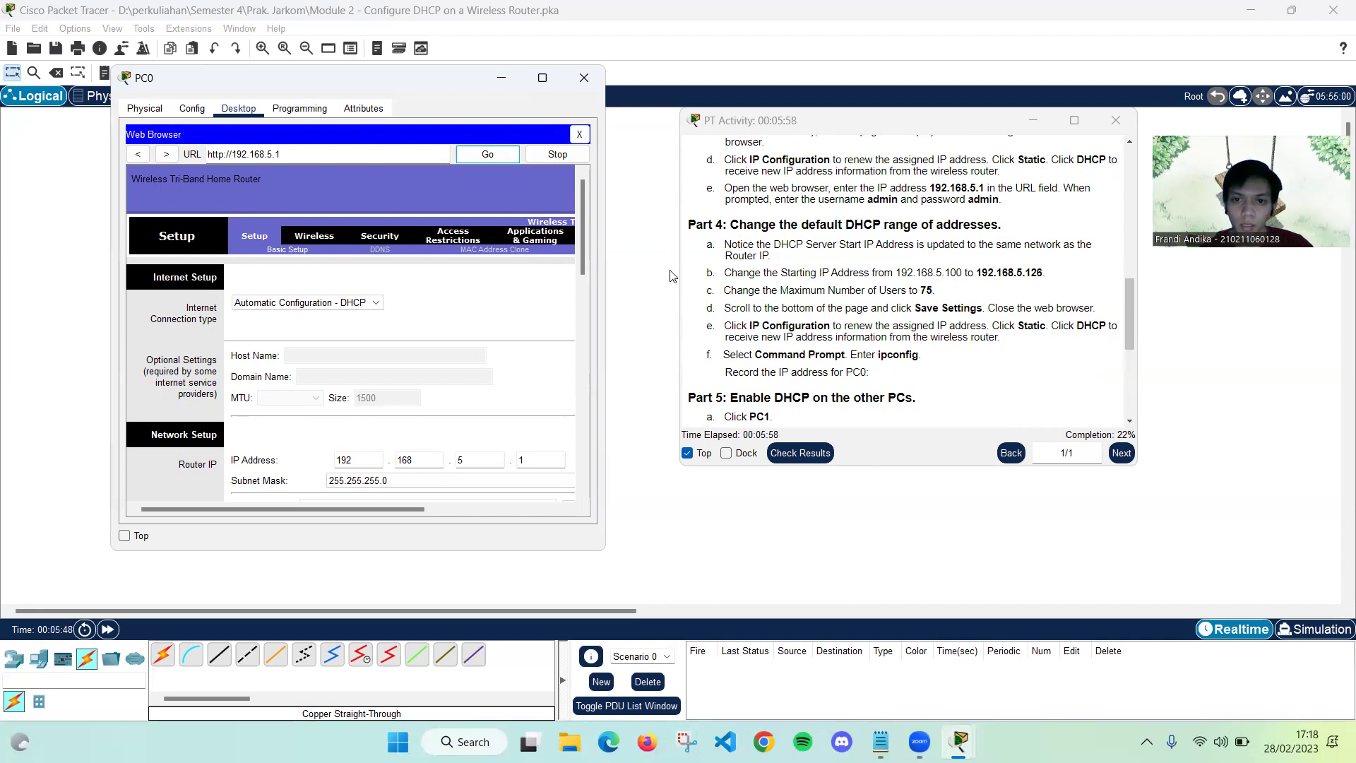
scroll(163, 277, down, 3)
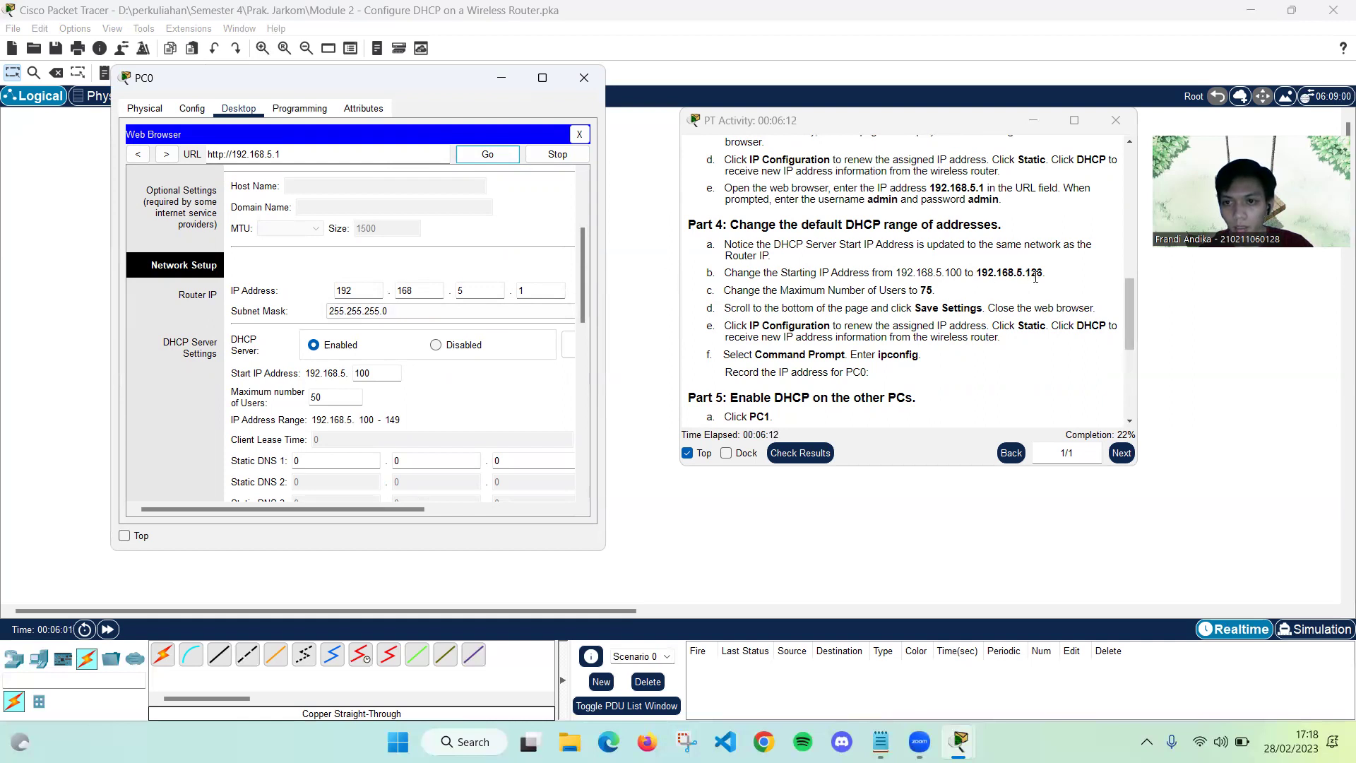
click(384, 373)
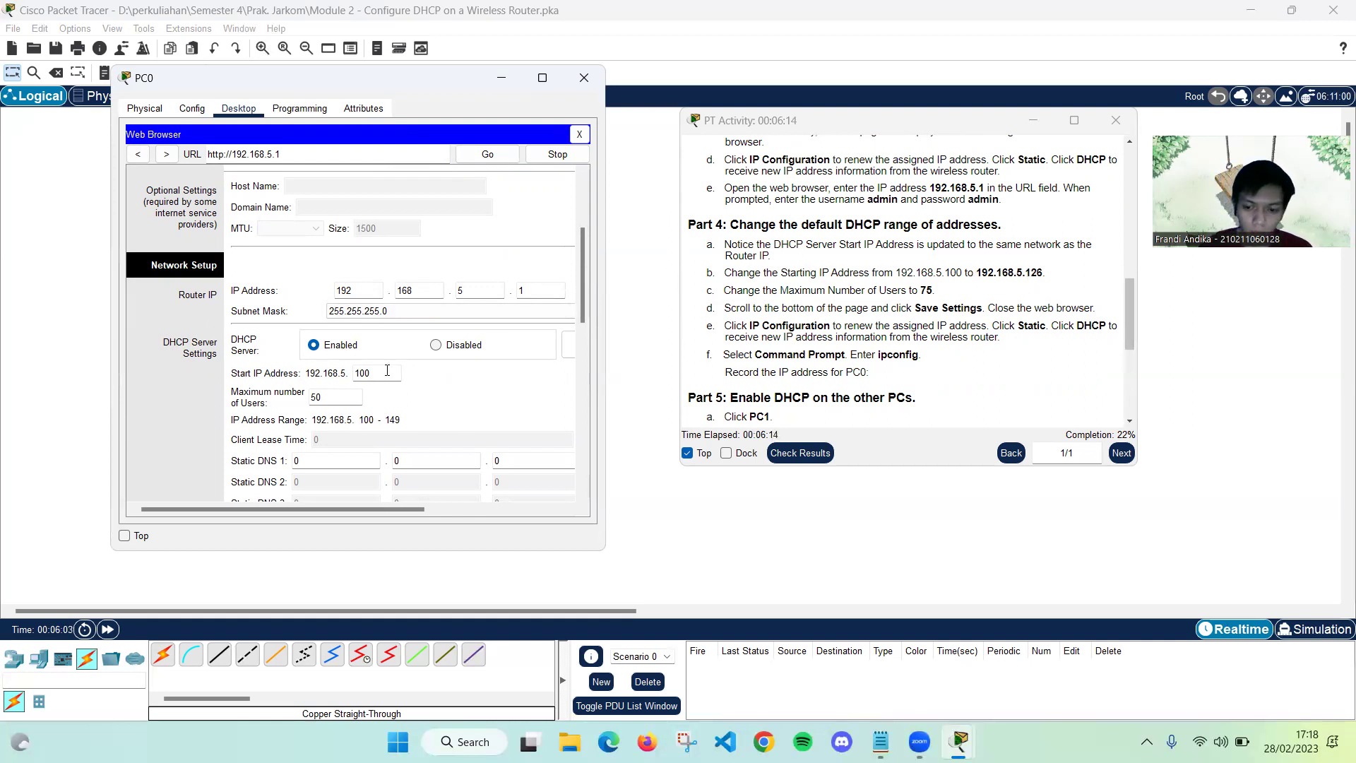
key(BackSpace)
key(BackSpace)
key(BackSpace)
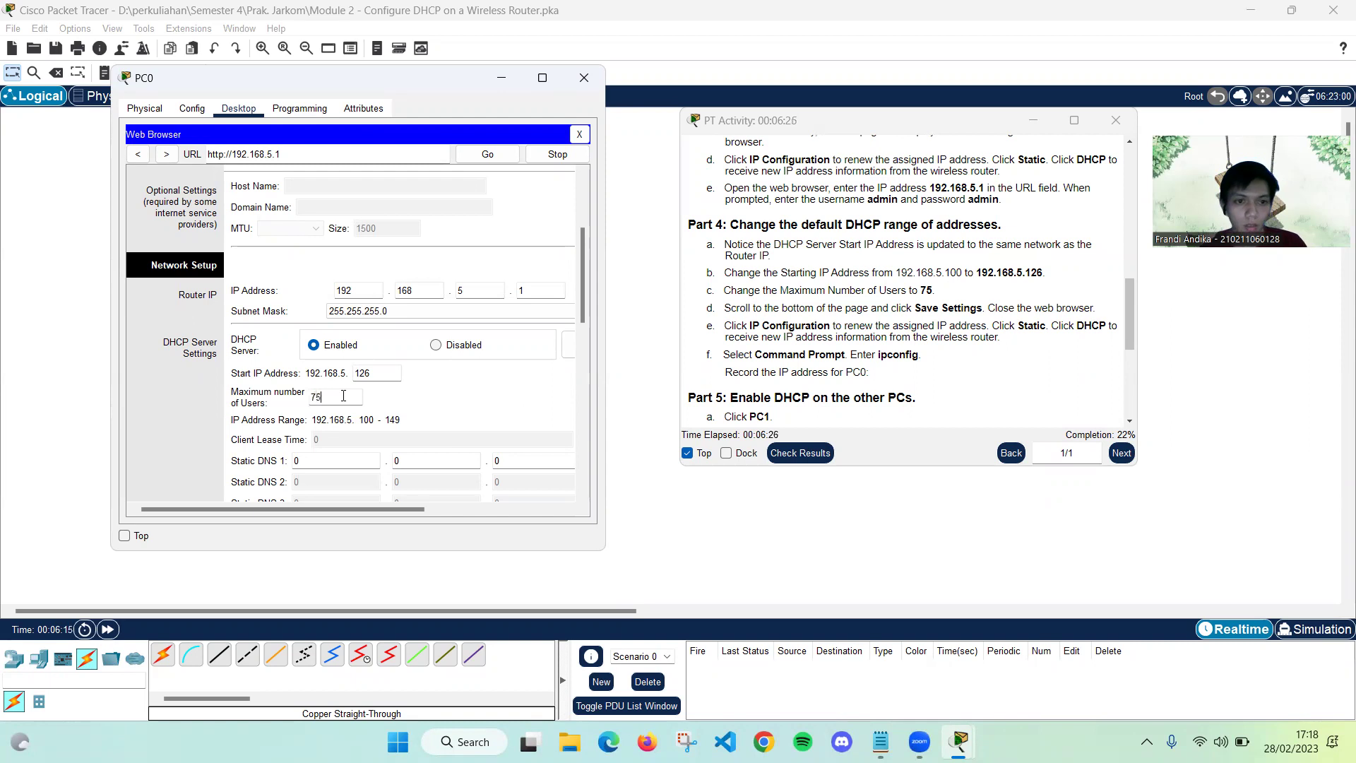
click(475, 405)
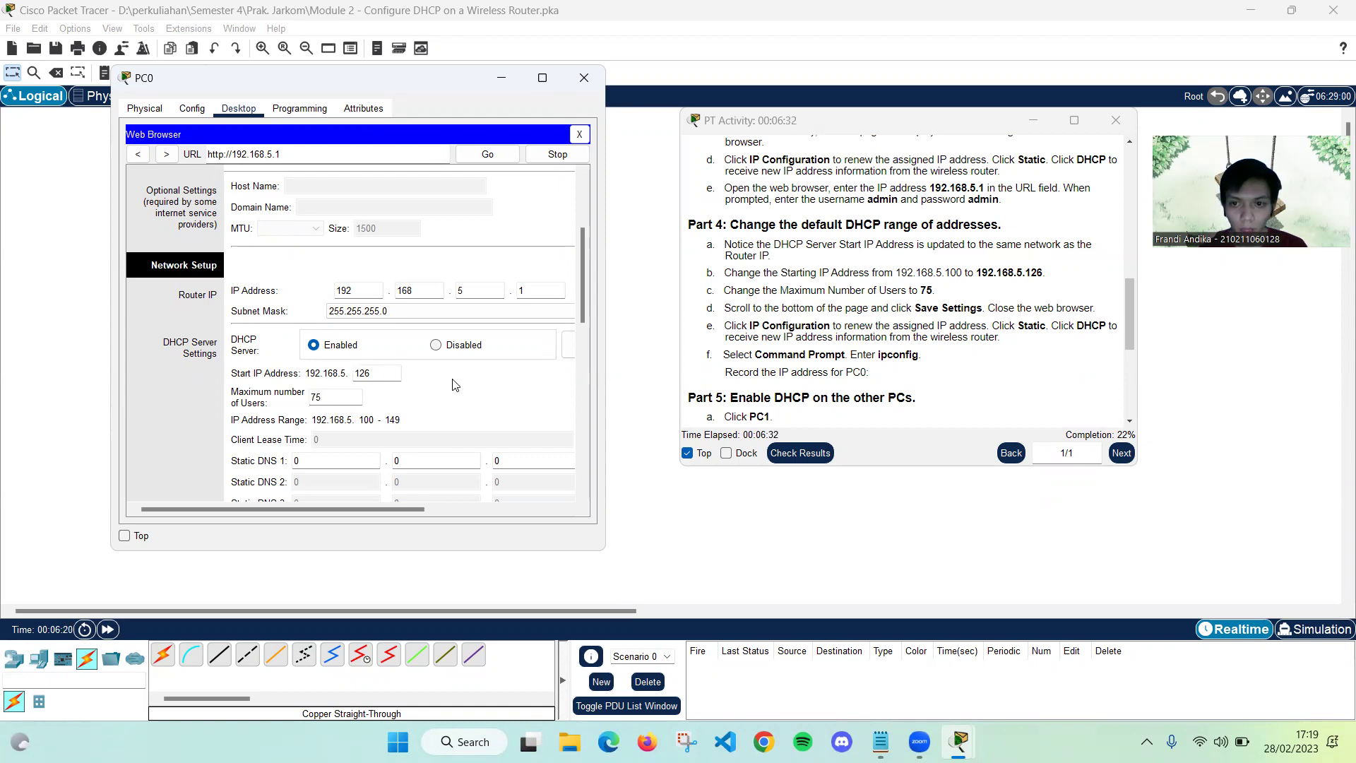
scroll(455, 384, down, 10)
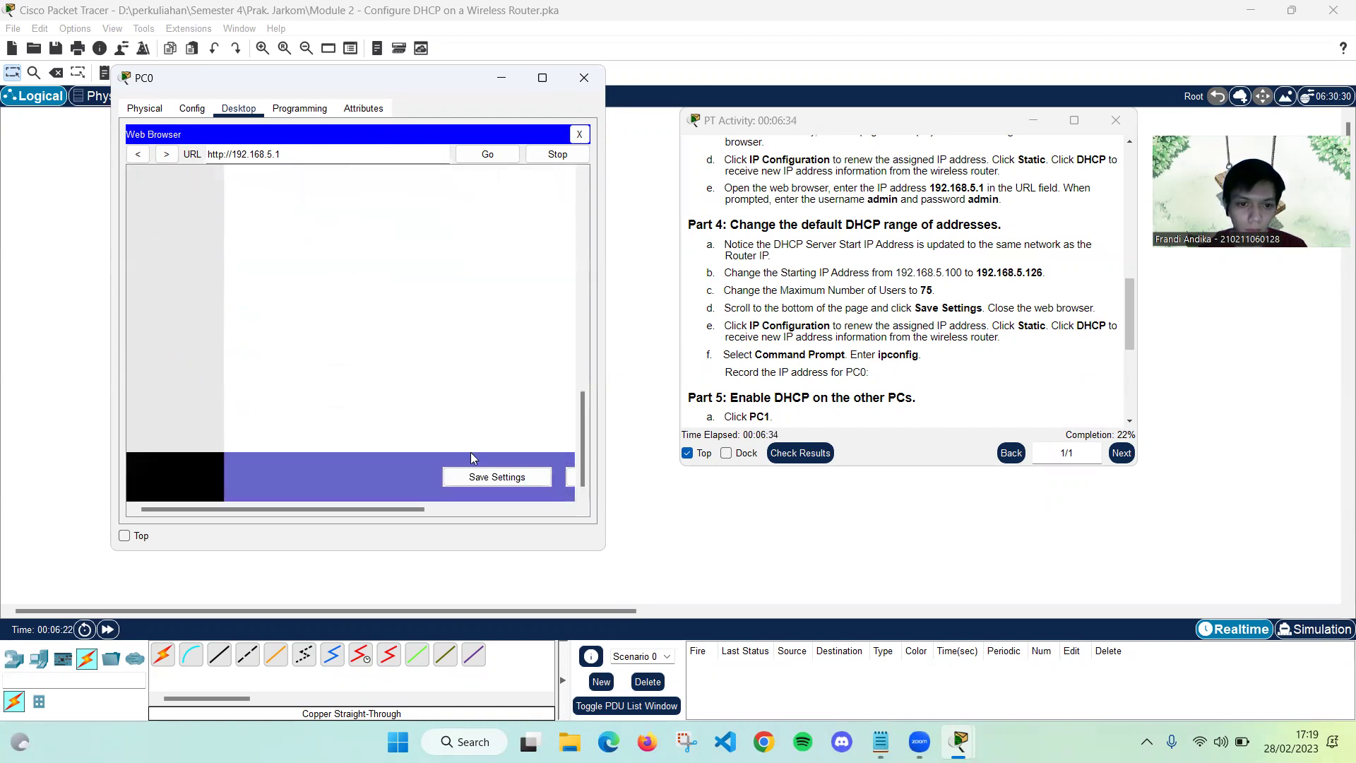
click(477, 476)
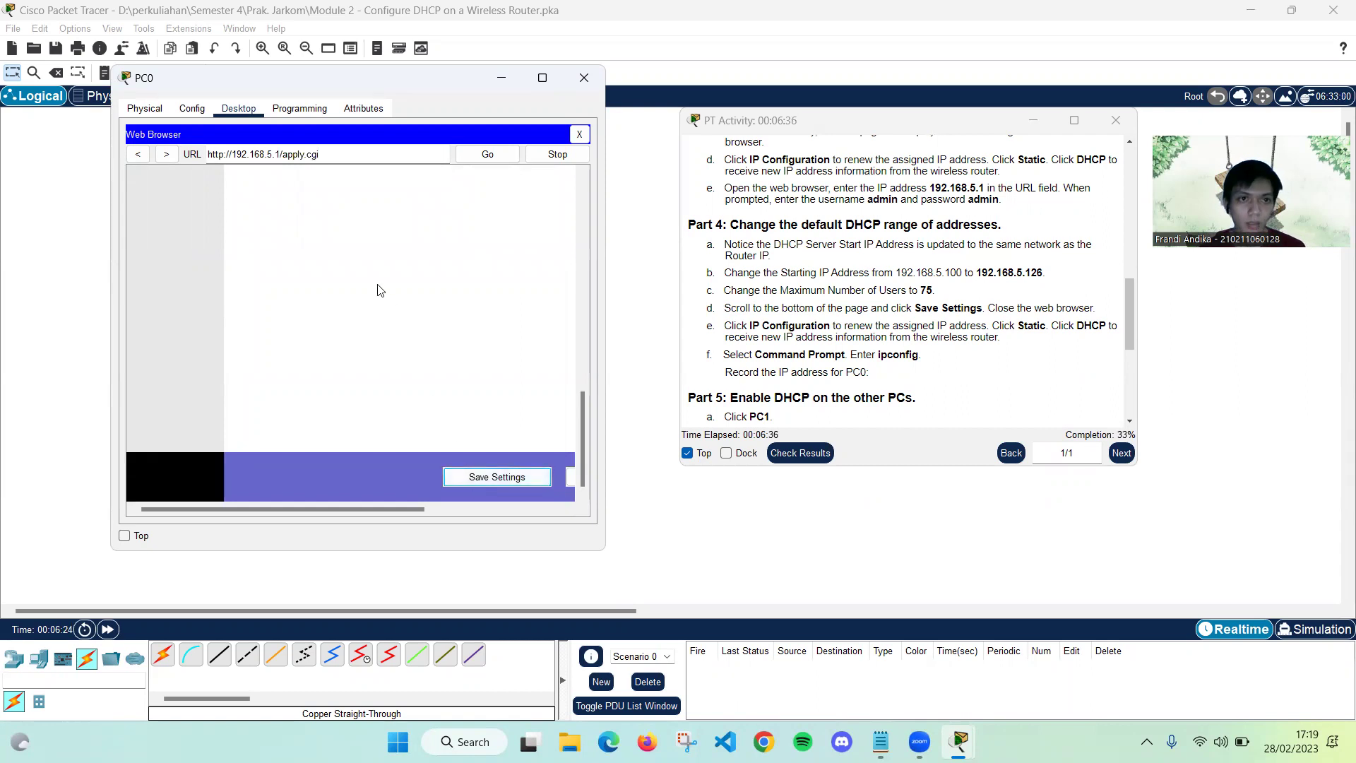
scroll(345, 323, up, 3)
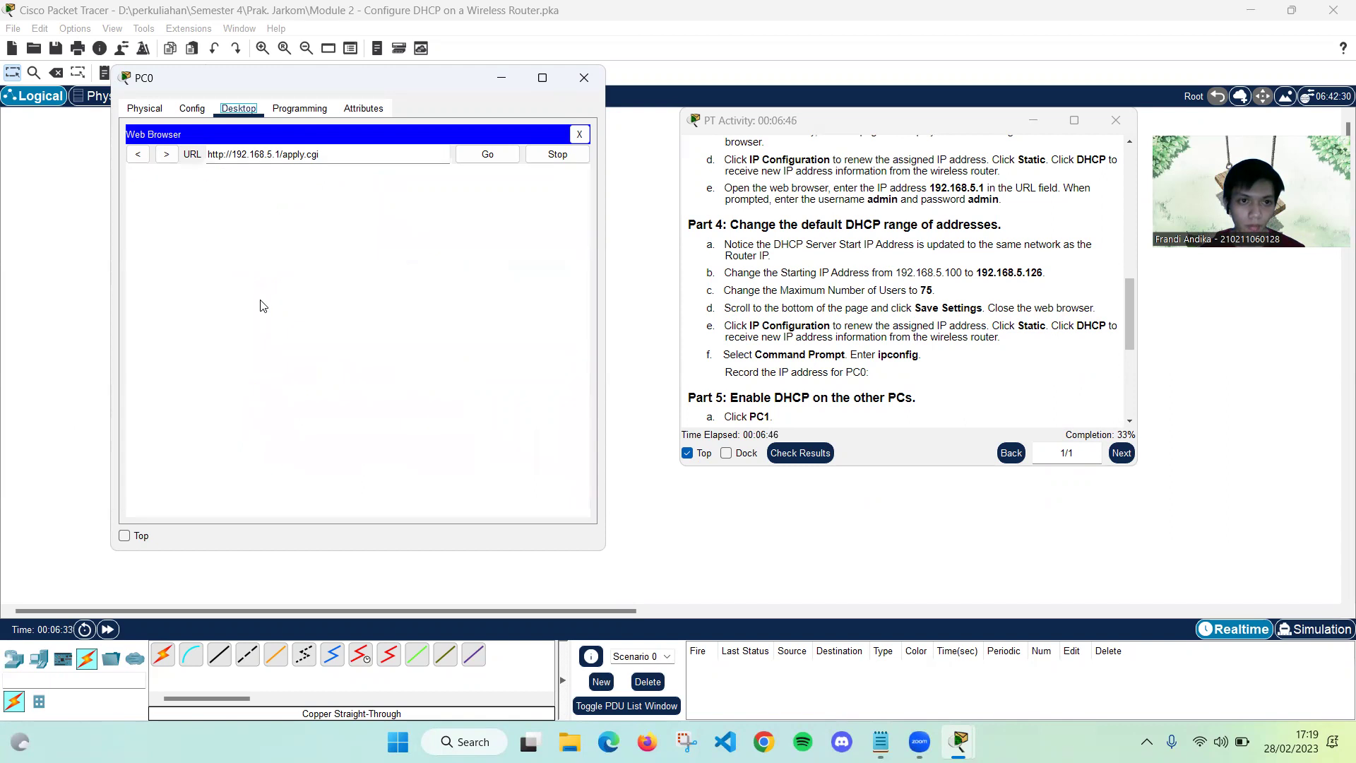
Cycle PC0 from Static back to DHCP so it receives 192.168.5.126, gateway 192.168.5.1
click(577, 135)
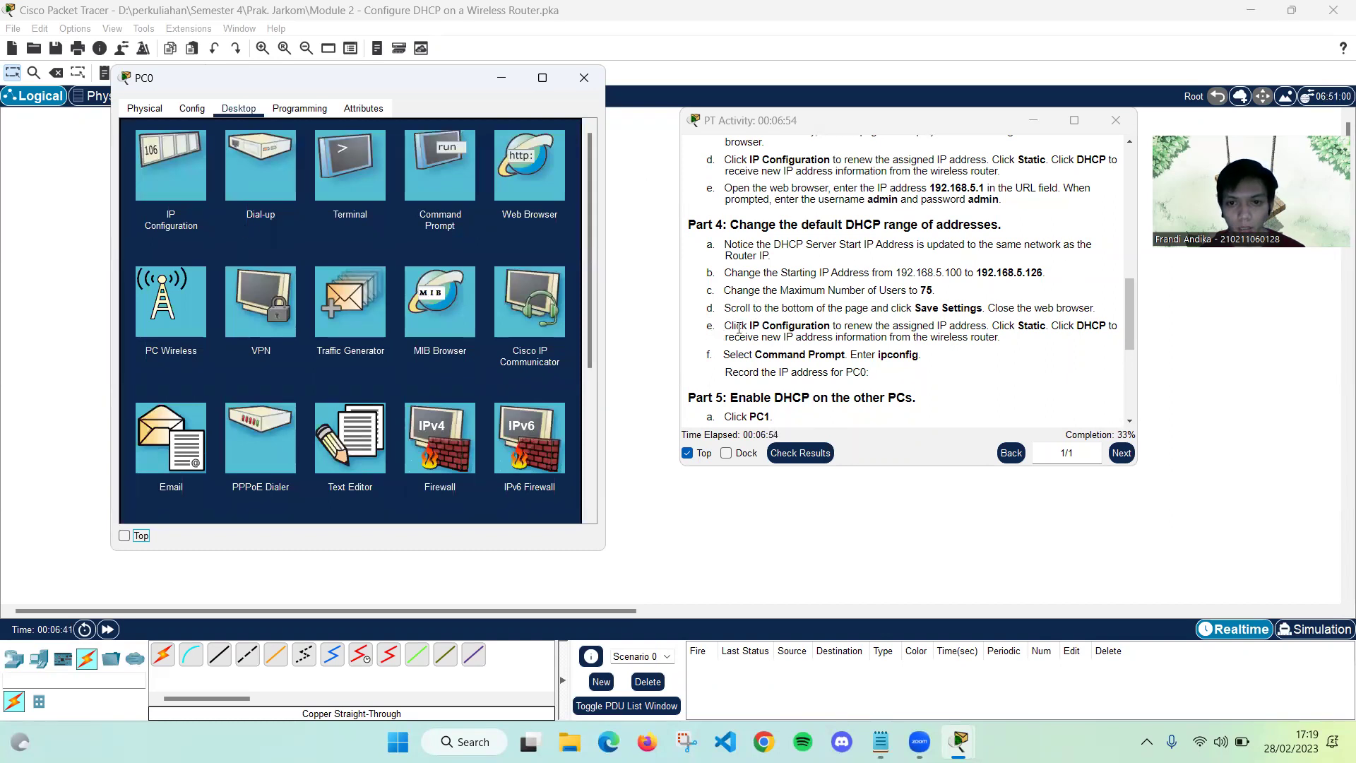
click(149, 180)
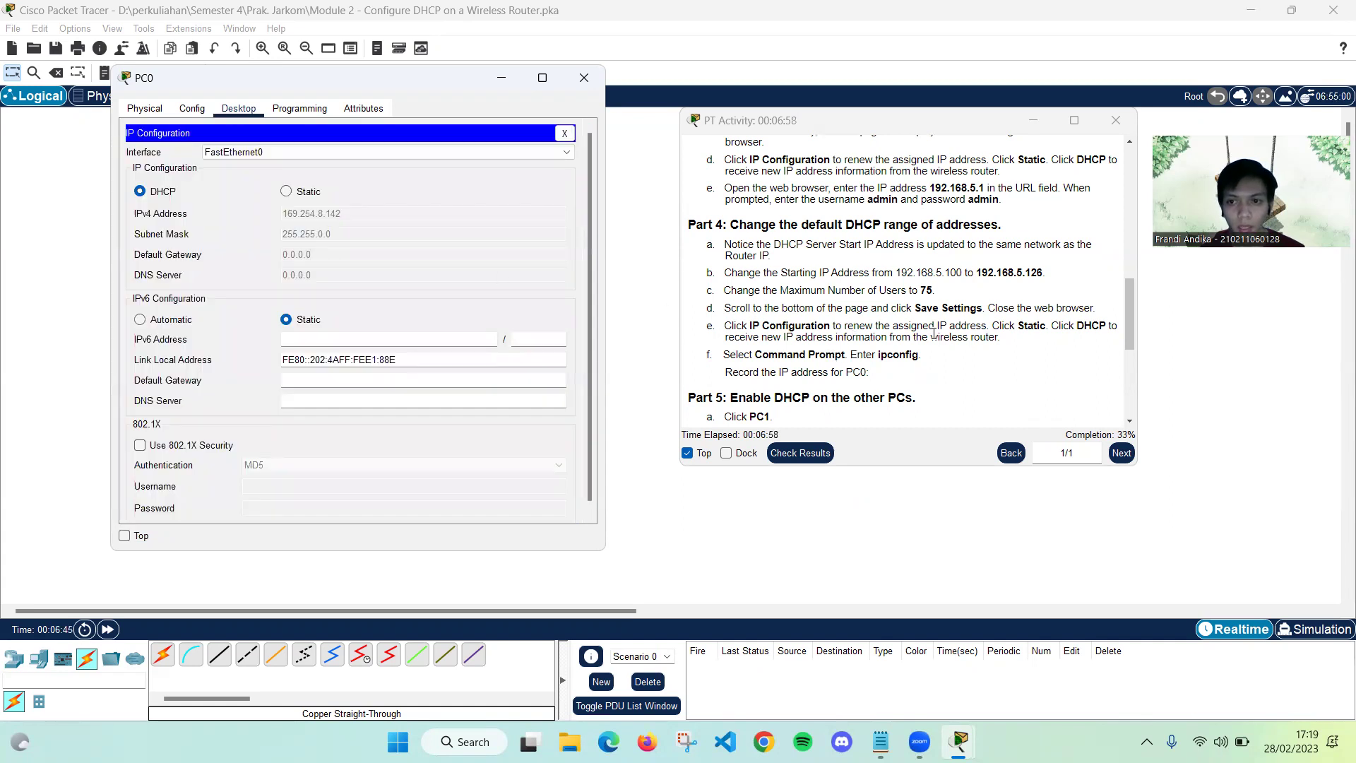
click(286, 192)
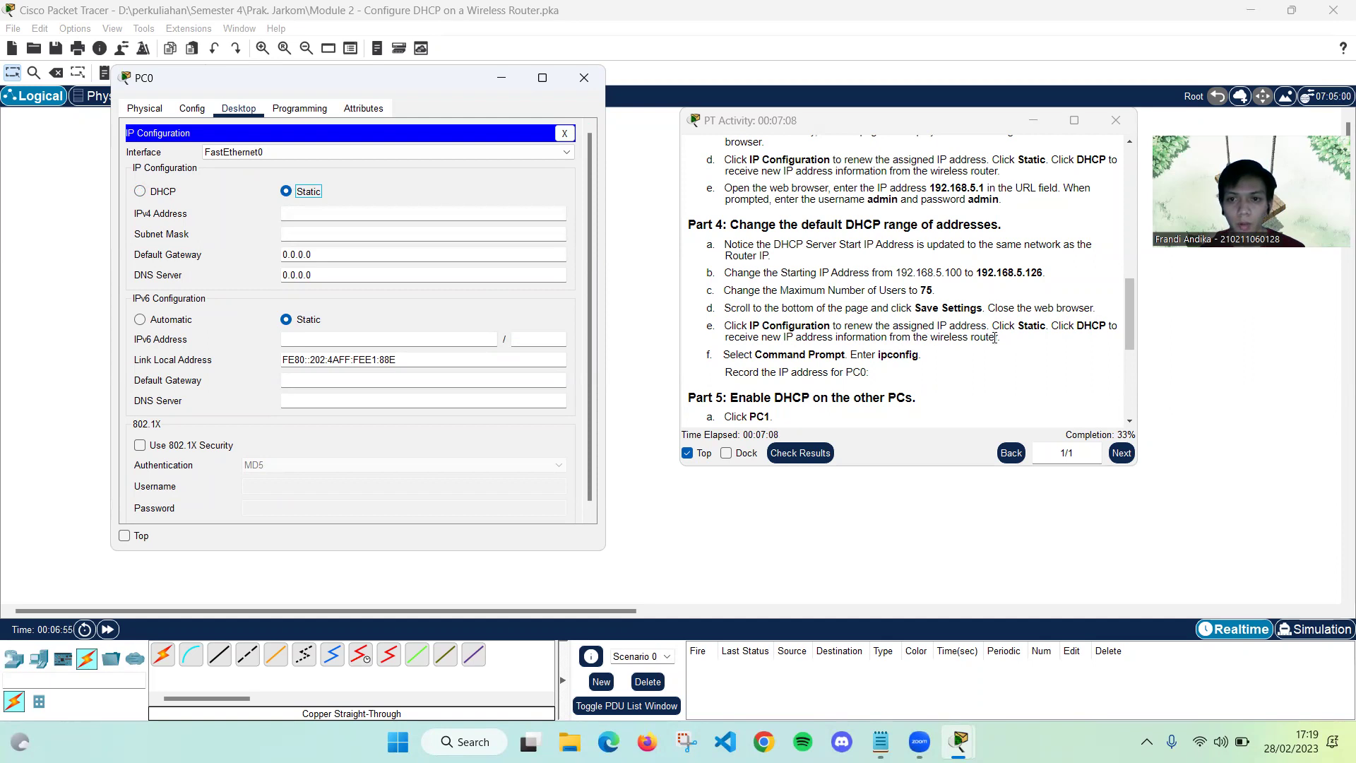
click(140, 192)
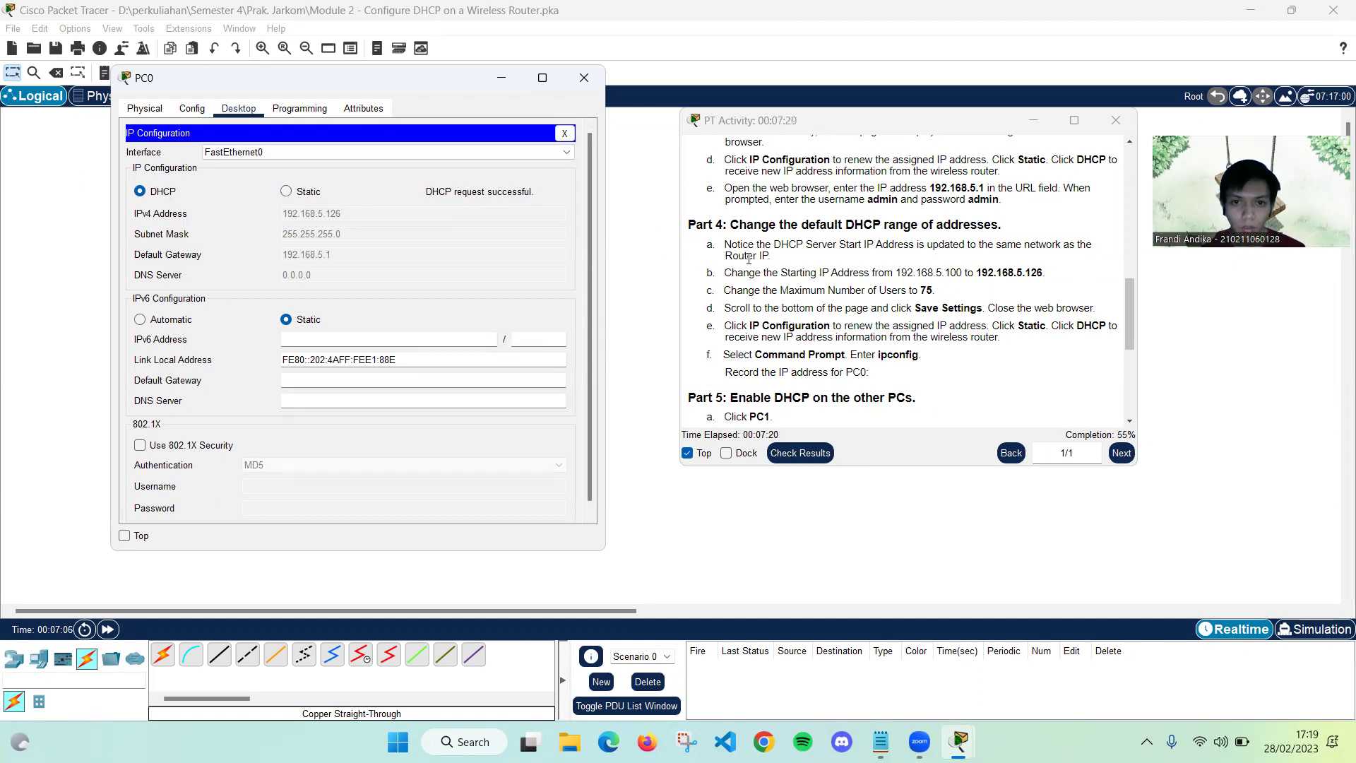
scroll(725, 311, down, 1)
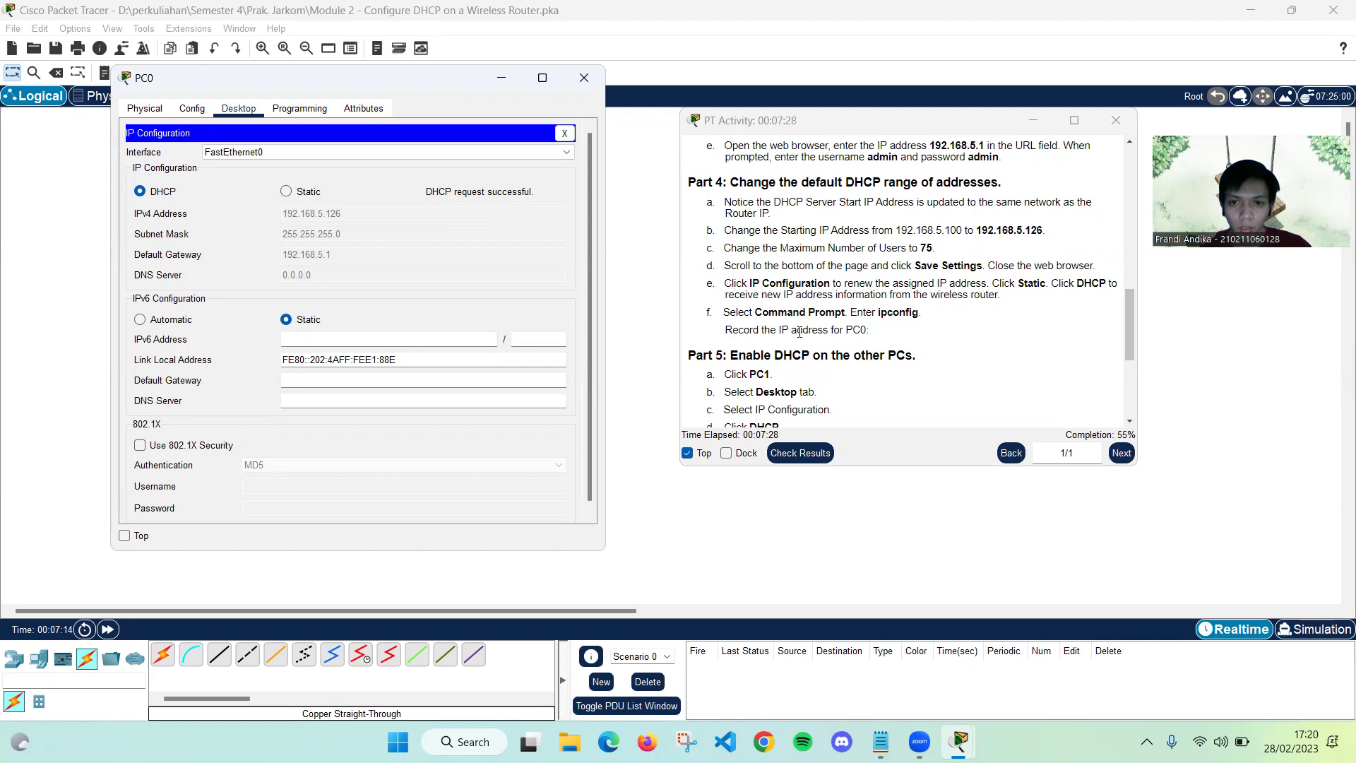
click(564, 134)
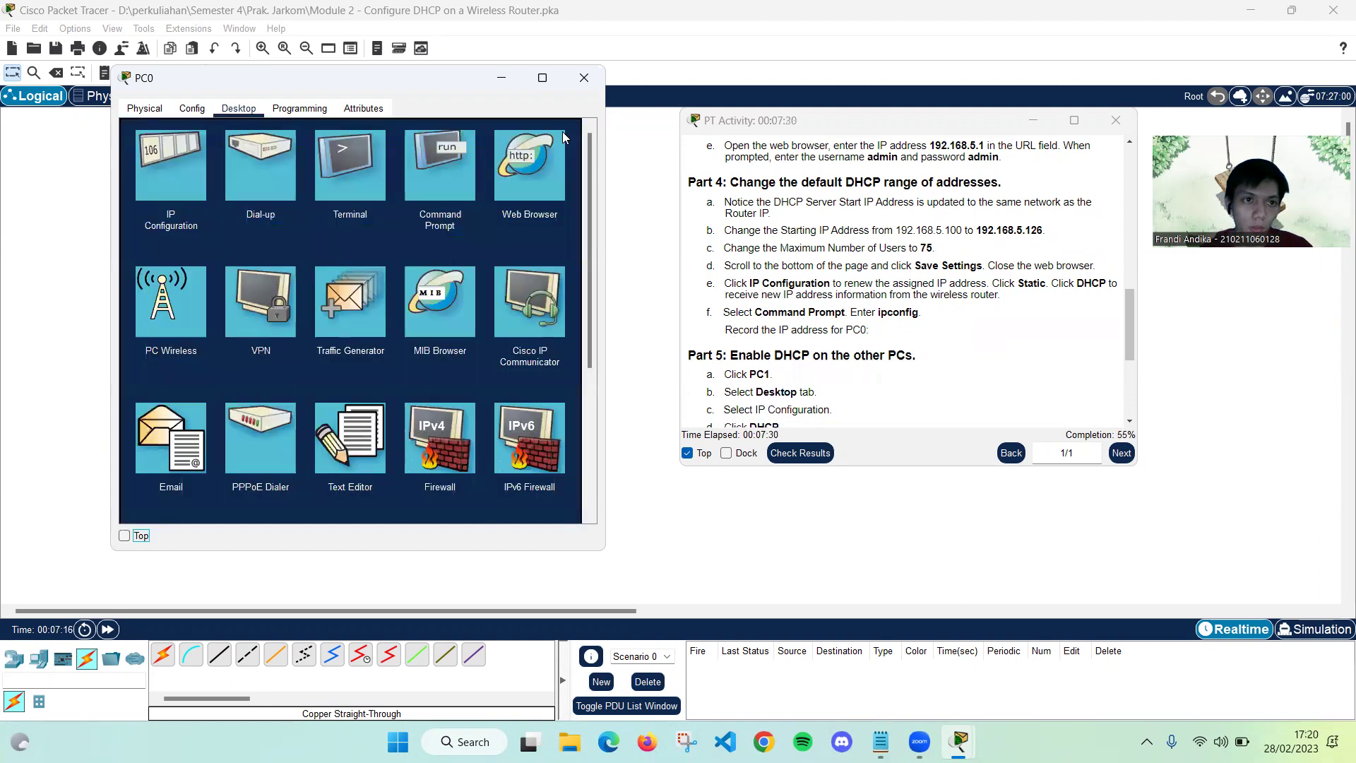
Run ipconfig on PC0's Command Prompt and select its IPv4 address 192.168.5.126
click(444, 180)
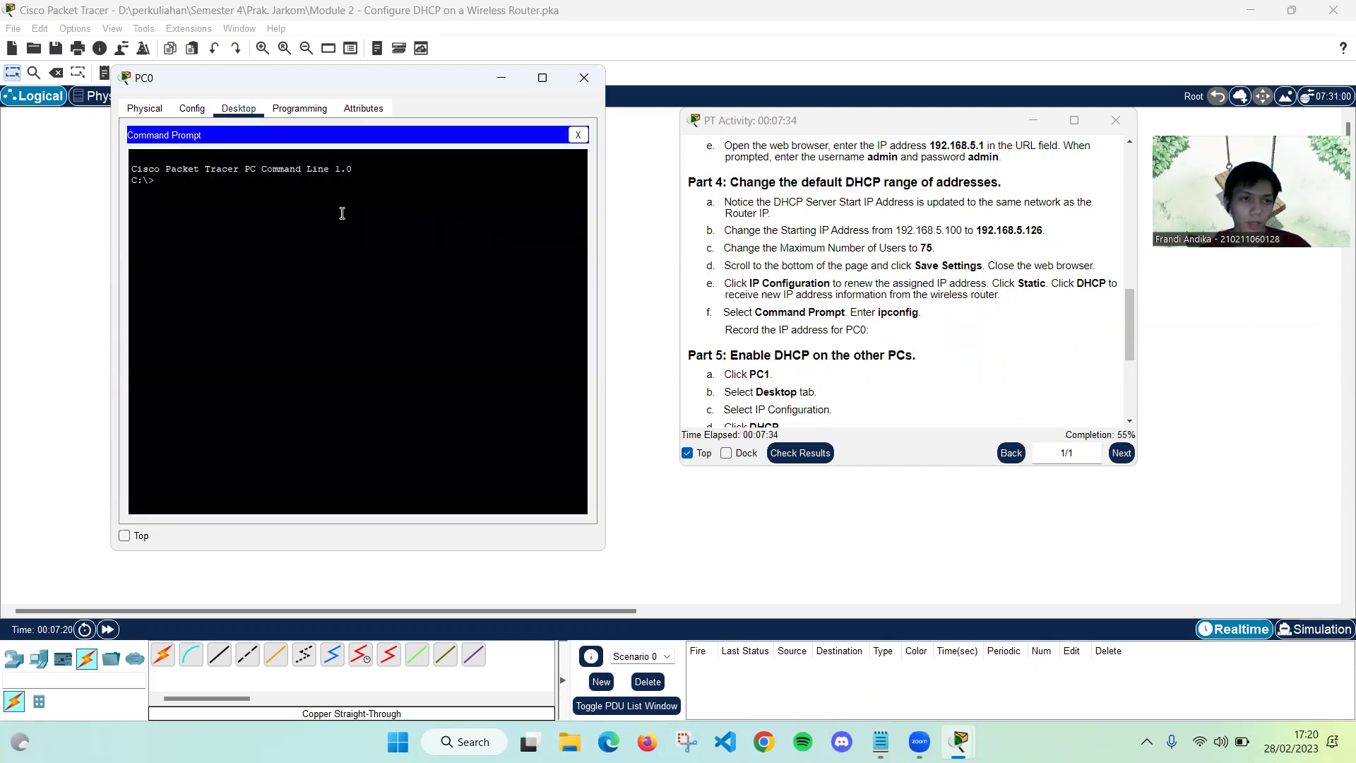
text(ipconfig)
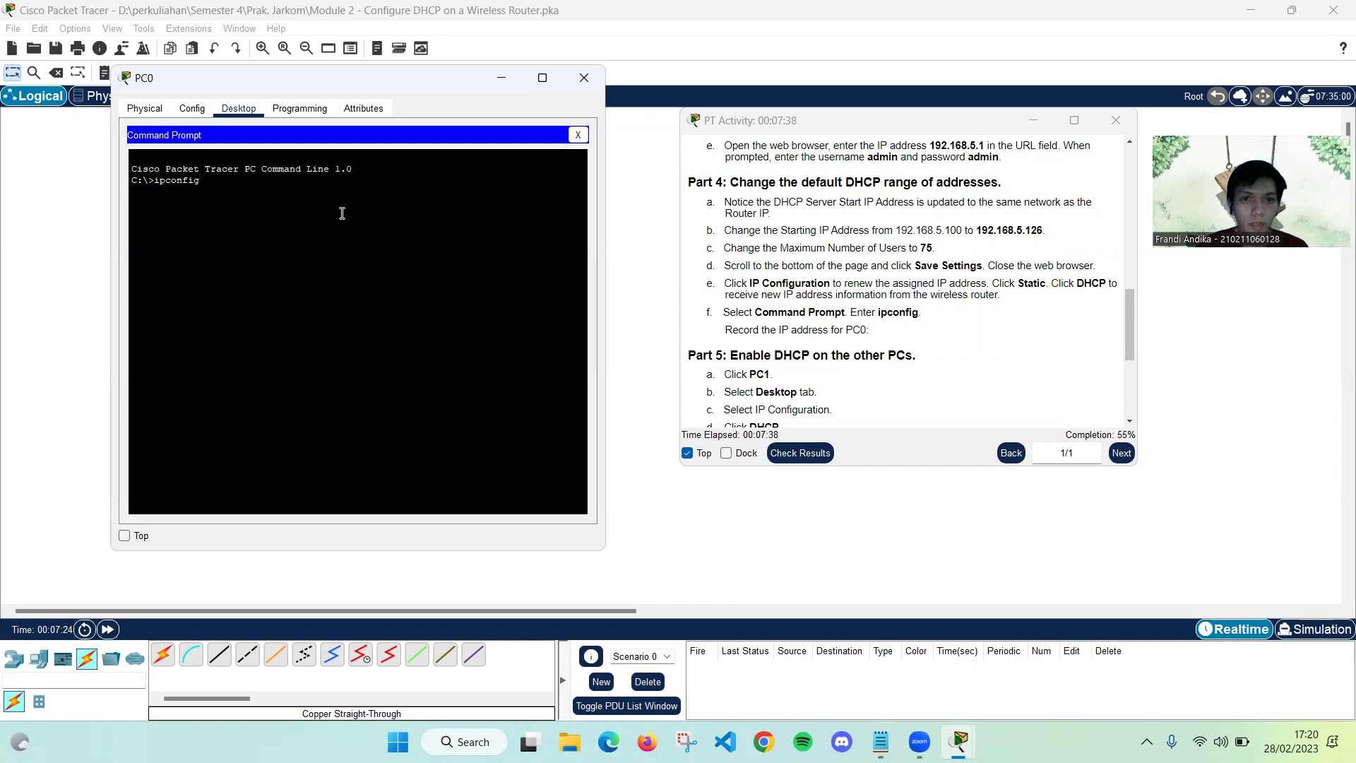
key(Return)
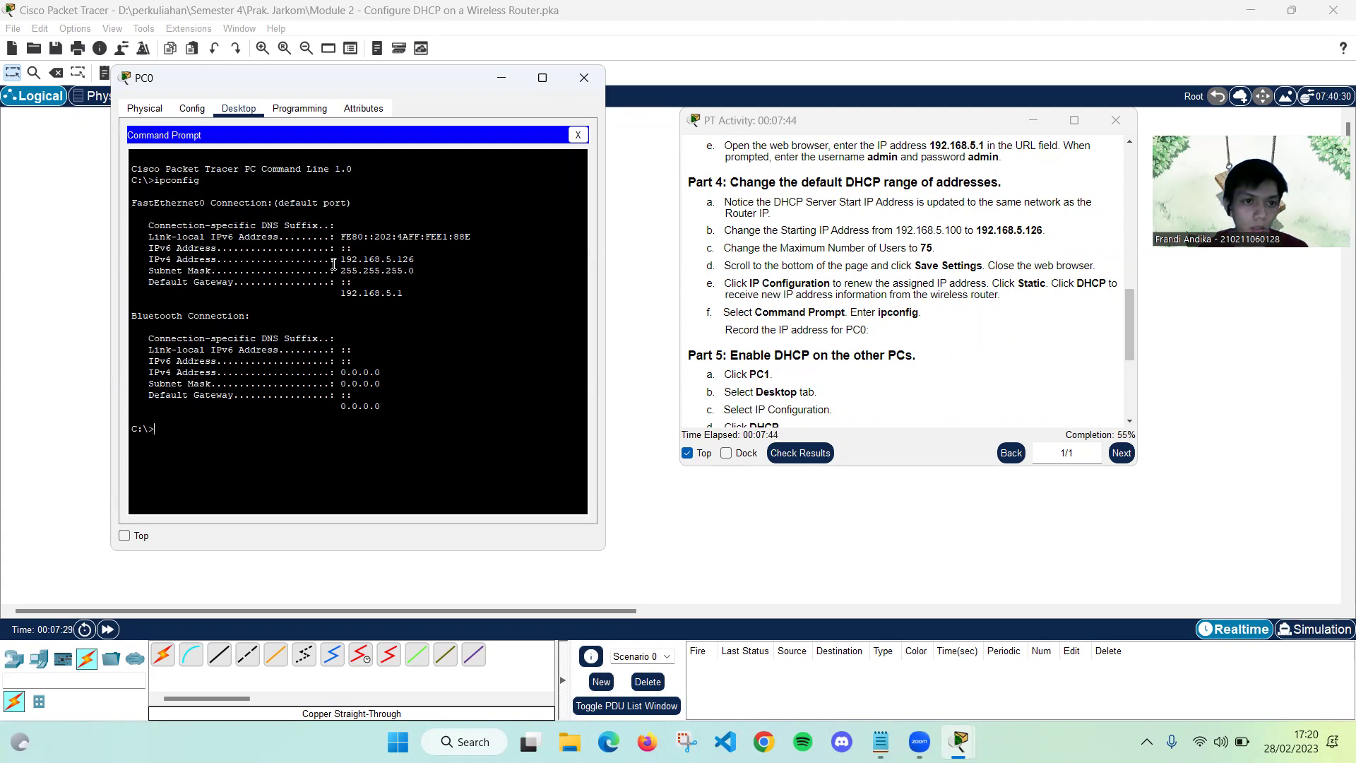
drag(340, 261, 422, 264)
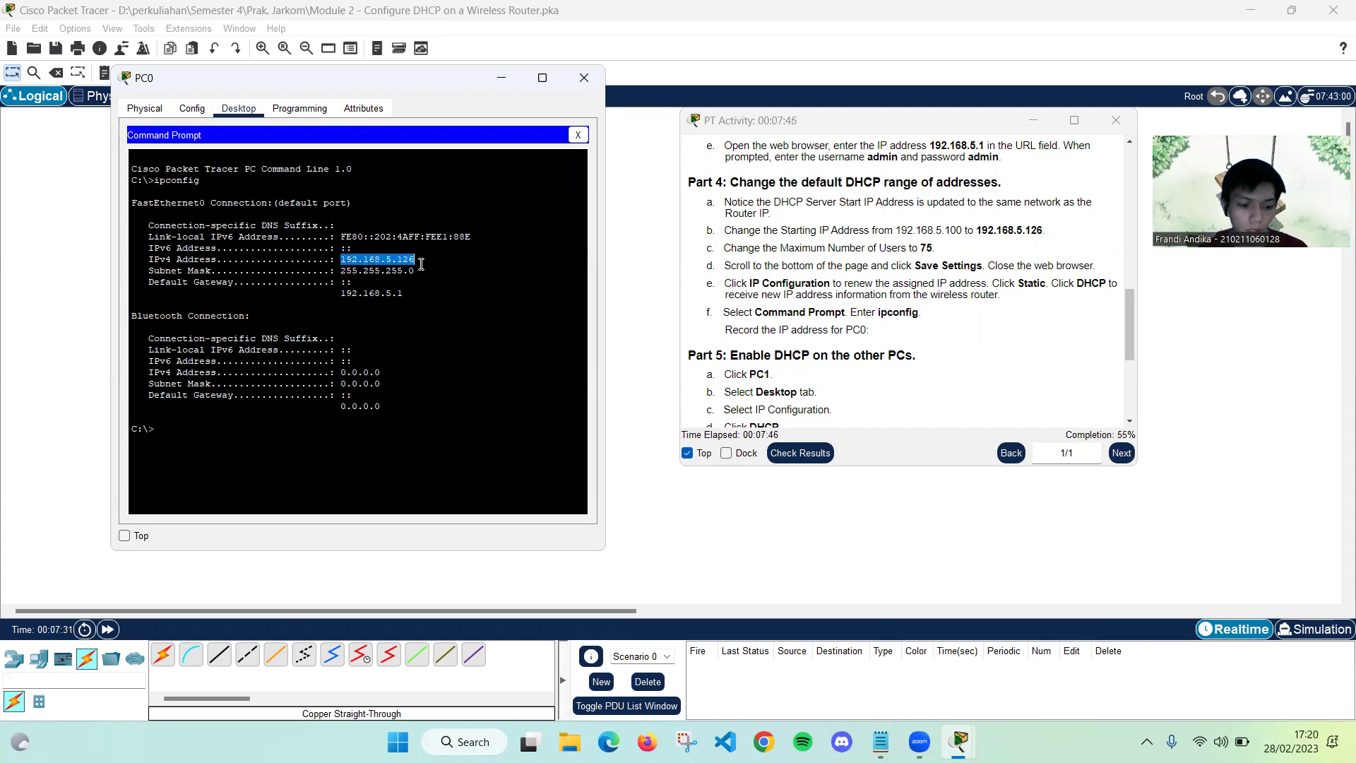
Copy PC0's address, note 192.168.5.126 in a new Notepad document, and minimise Notepad
key(ctrl+c)
click(881, 741)
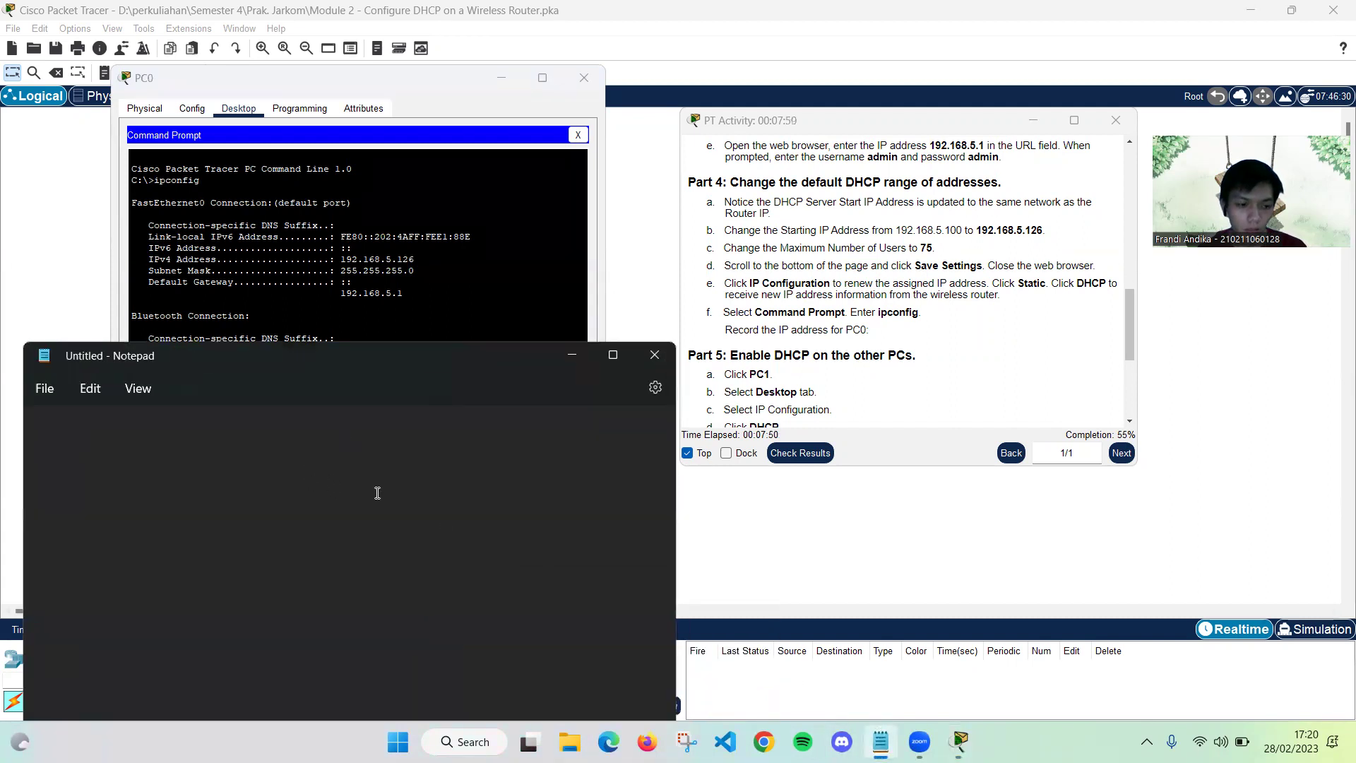
text(`9)
key(BackSpace)
key(BackSpace)
text(1)
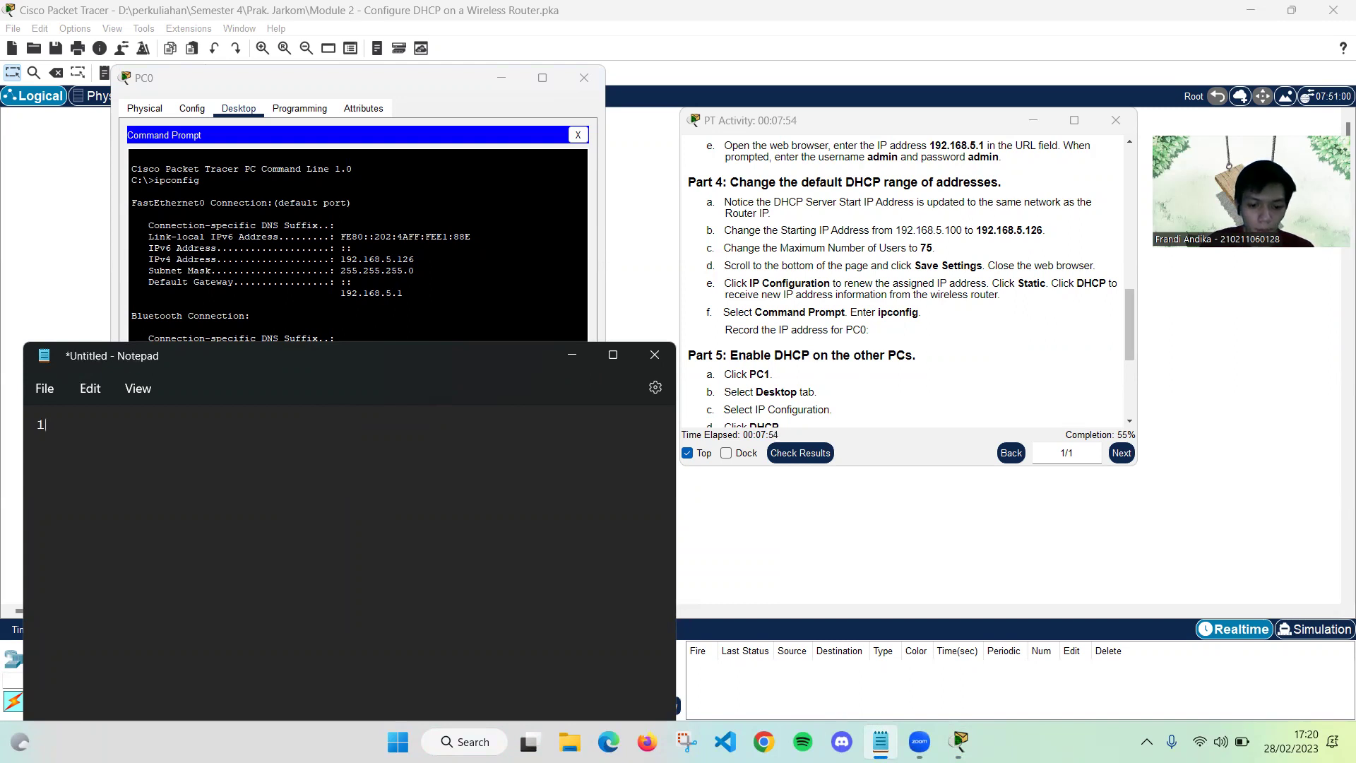
text(92.168)
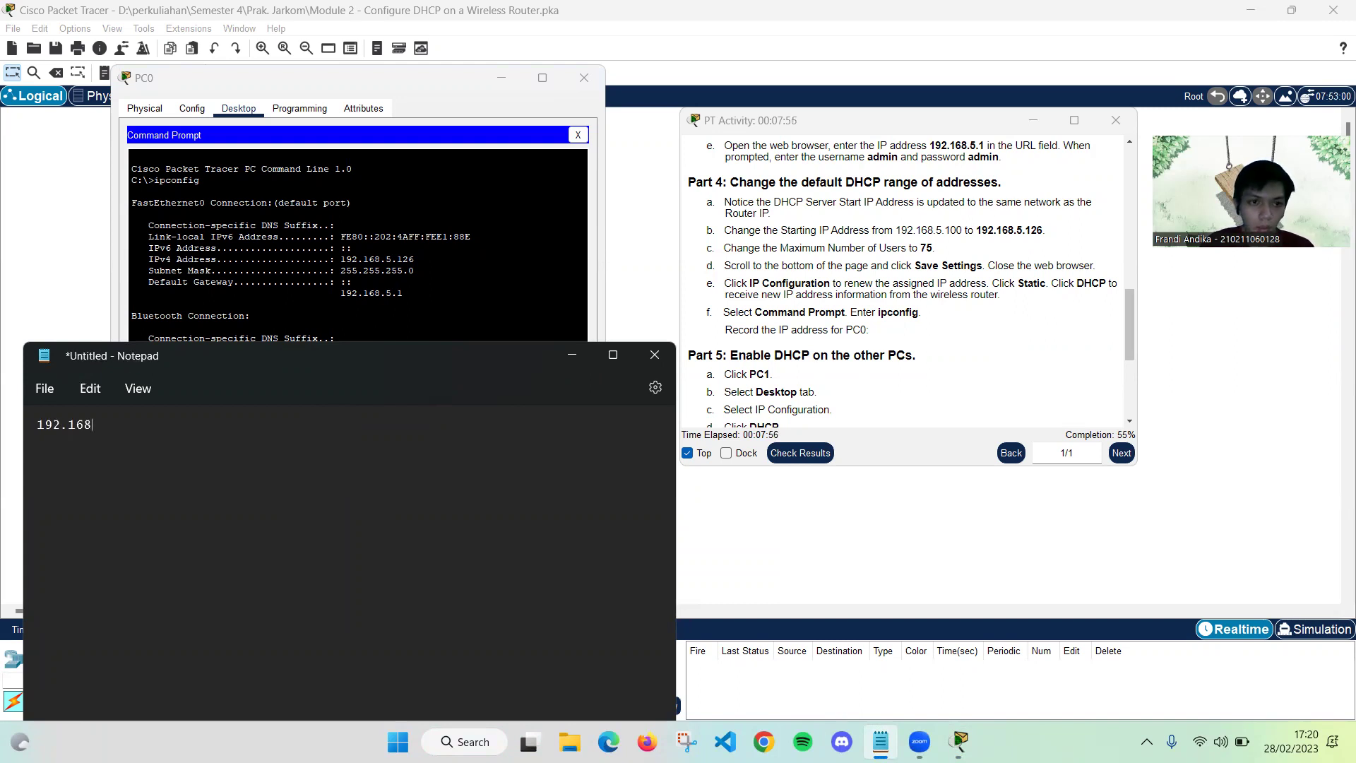
text(.5.126)
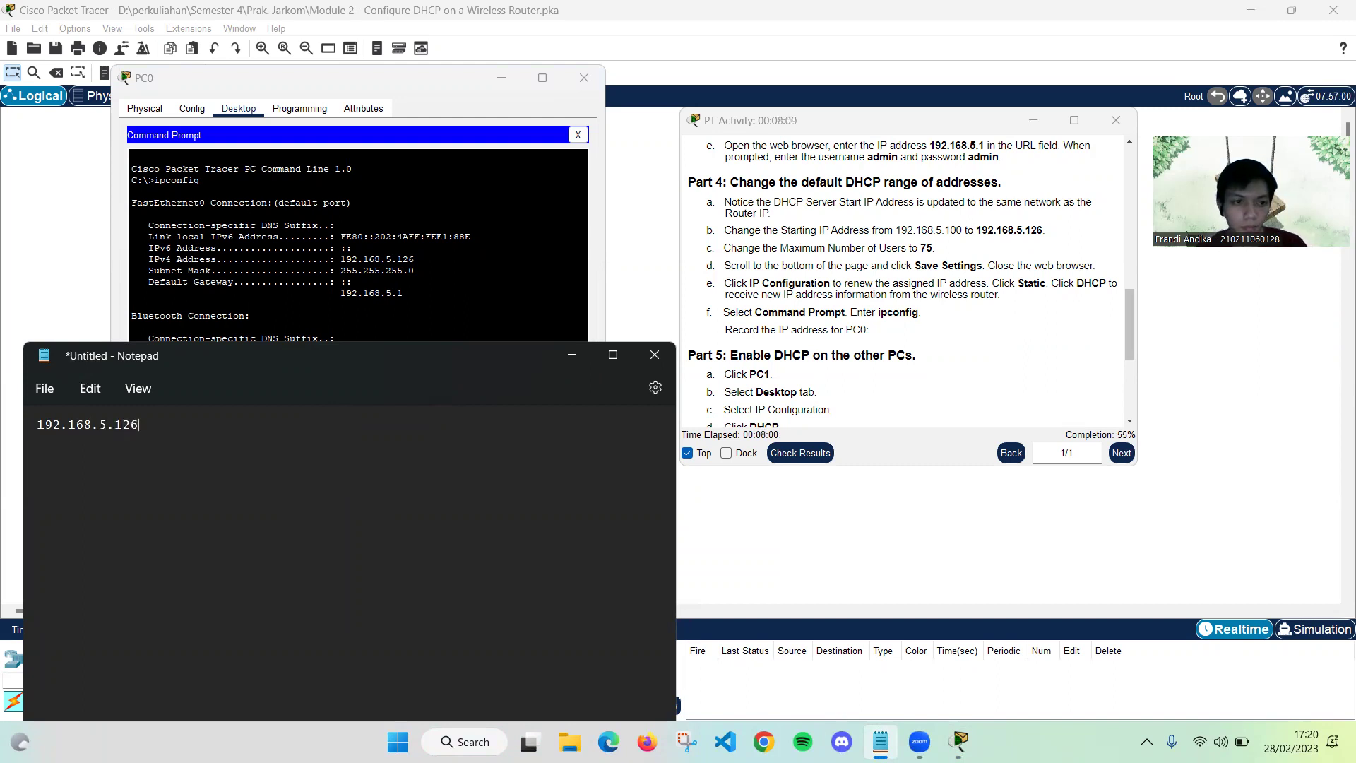
click(560, 358)
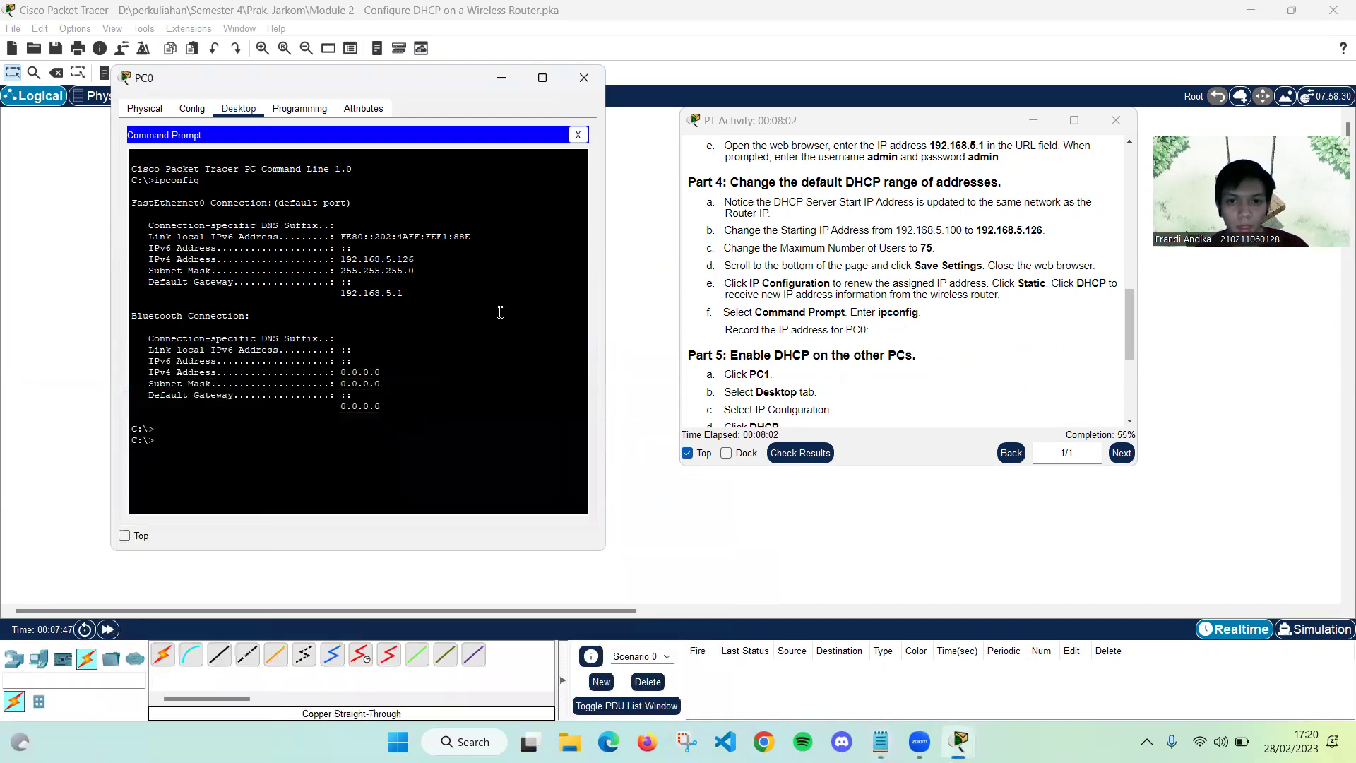
Close PC0's windows and set PC1's IP Configuration to DHCP
scroll(710, 152, down, 3)
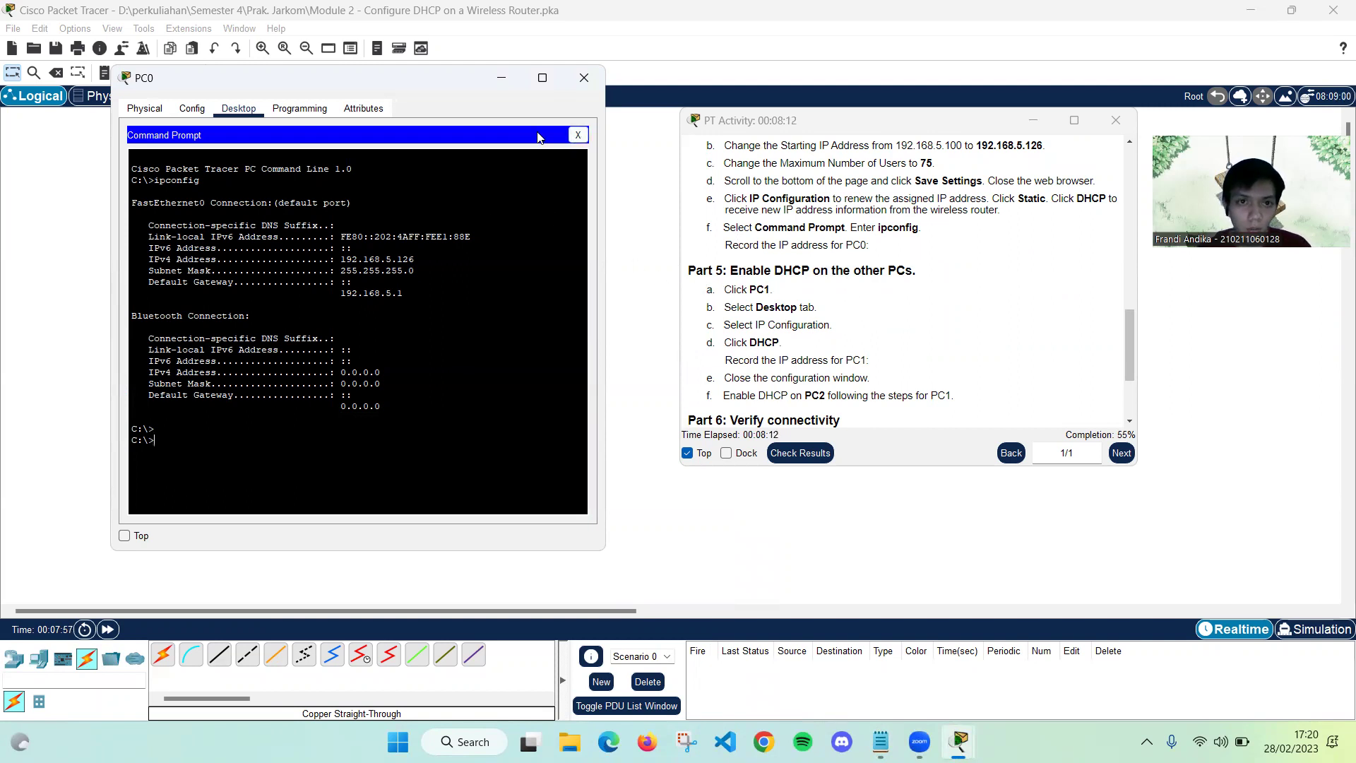
click(578, 135)
click(585, 79)
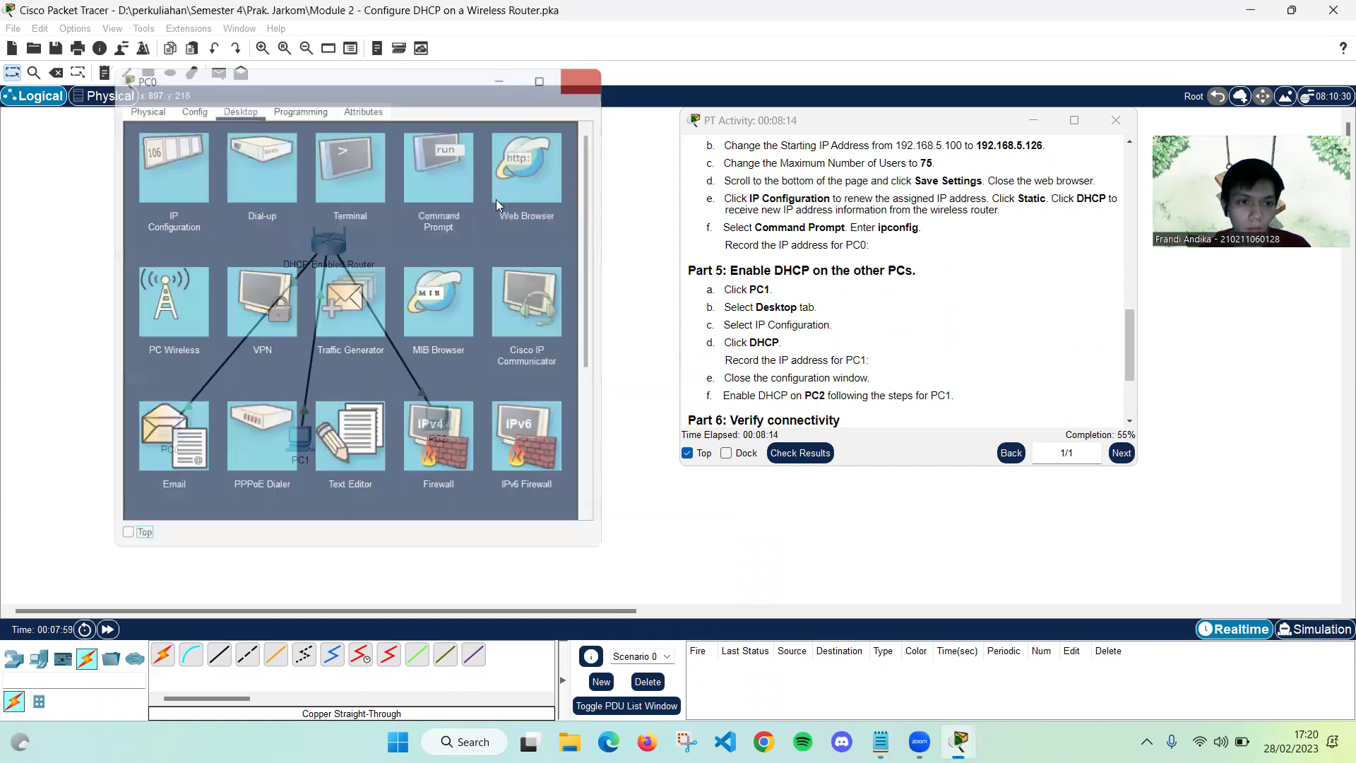
click(301, 438)
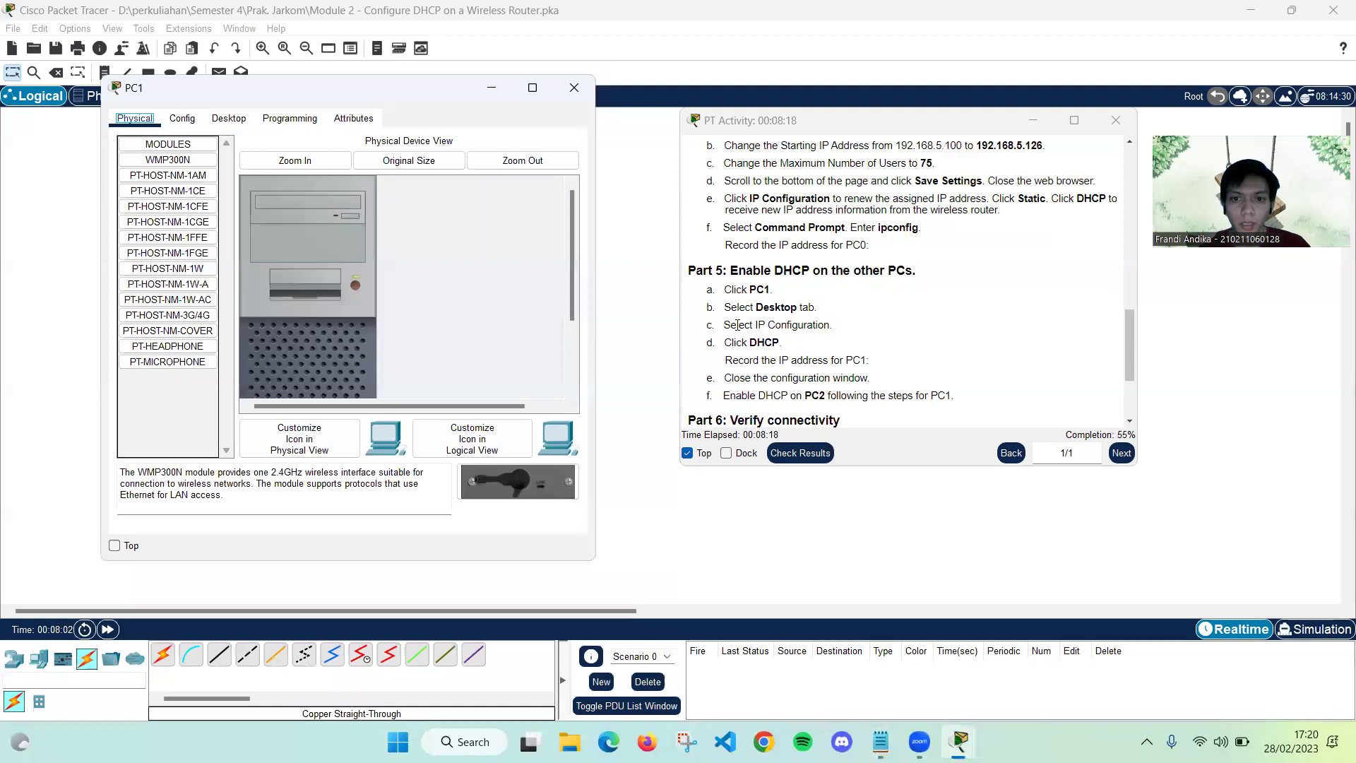
click(236, 119)
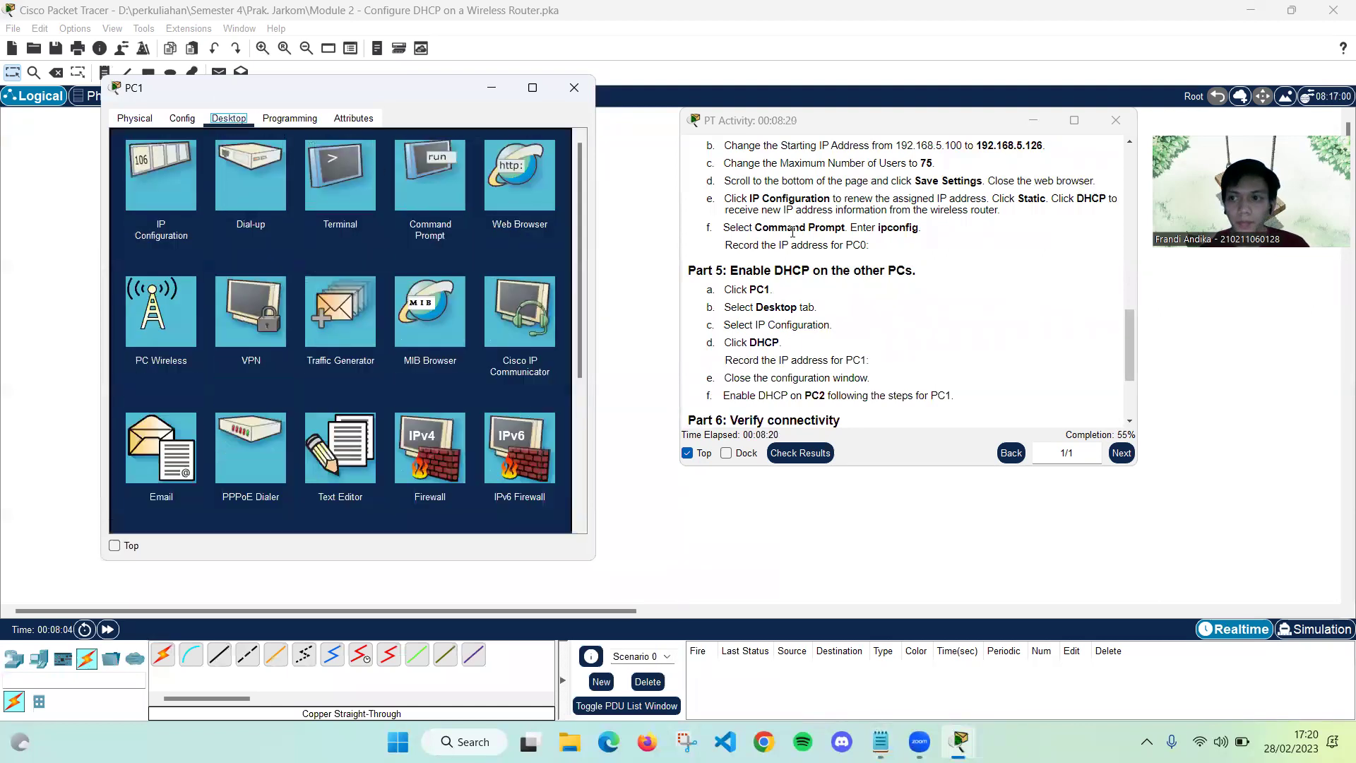
scroll(704, 325, down, 1)
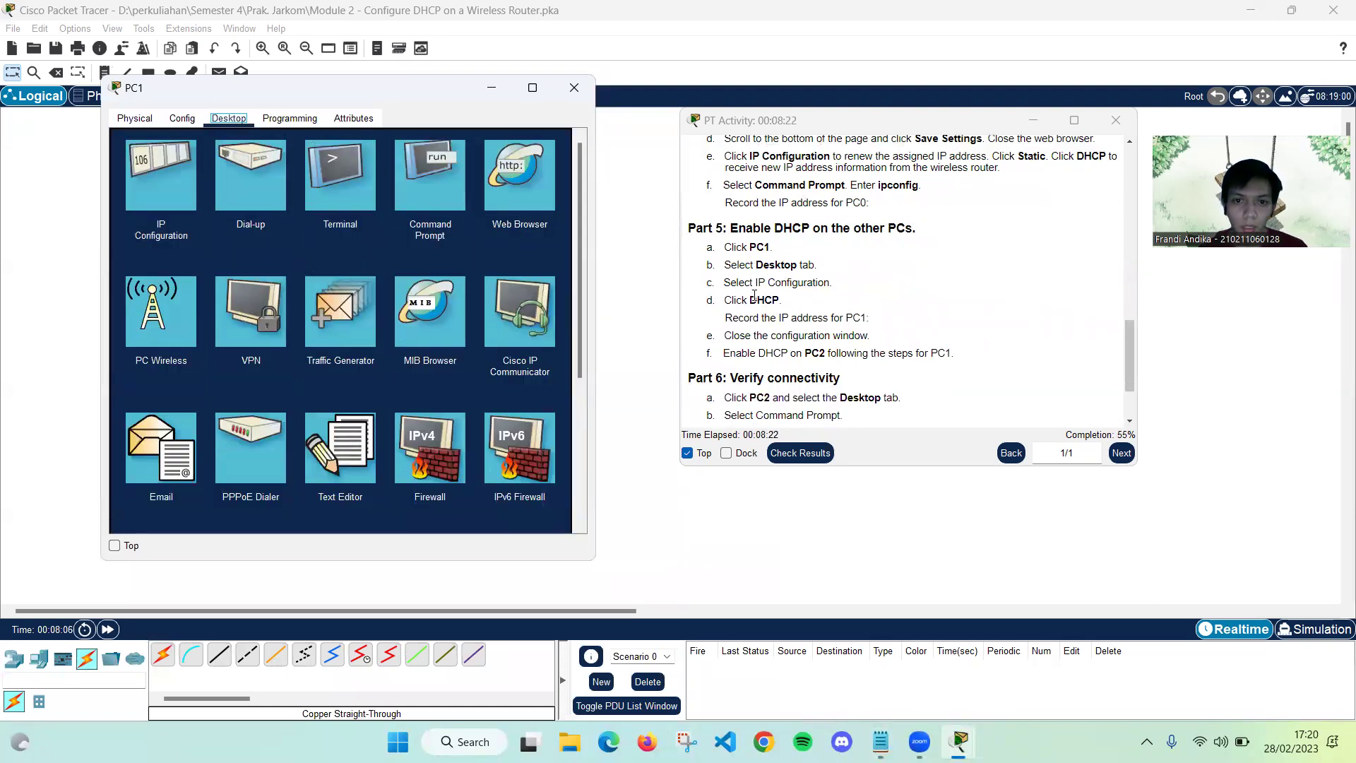
click(161, 176)
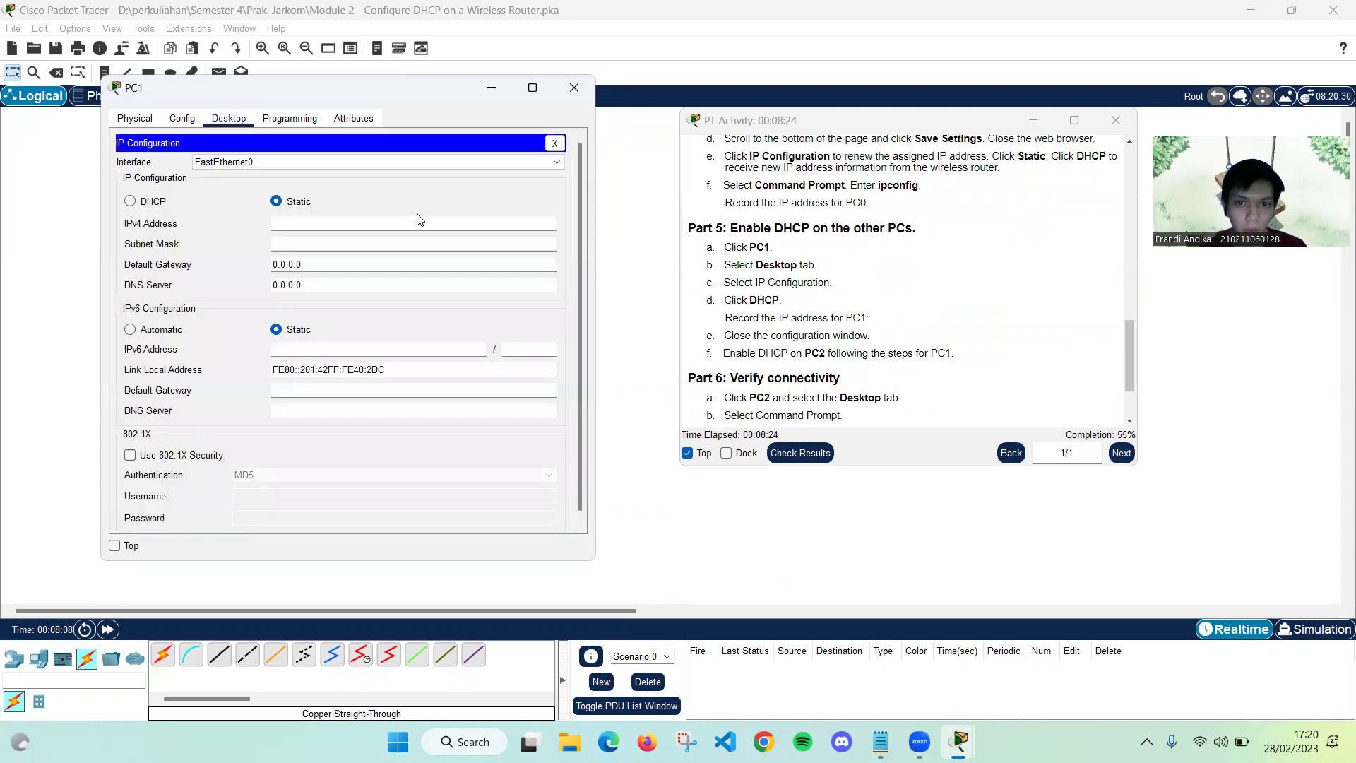
click(130, 203)
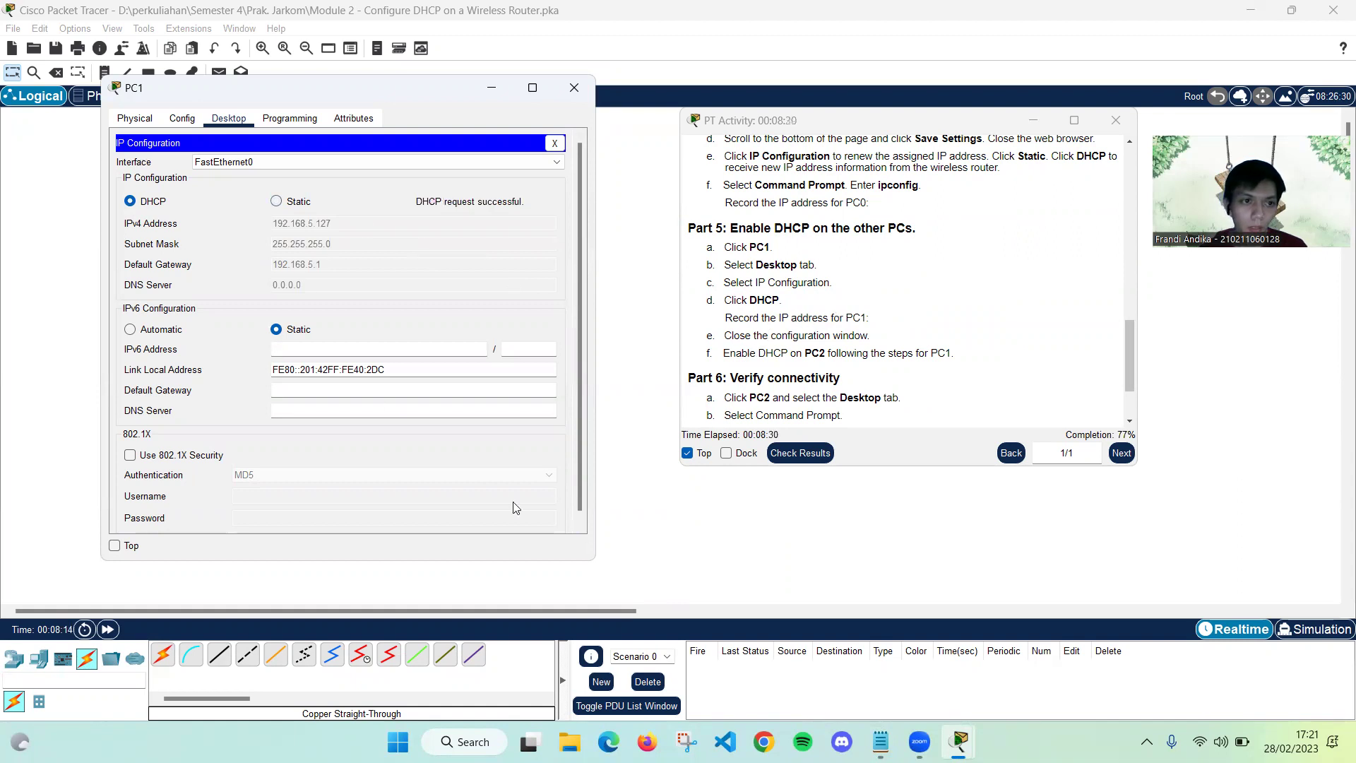
Add PC1's address 192.168.5.127 as a second Notepad line and close PC1's IP Configuration
click(881, 742)
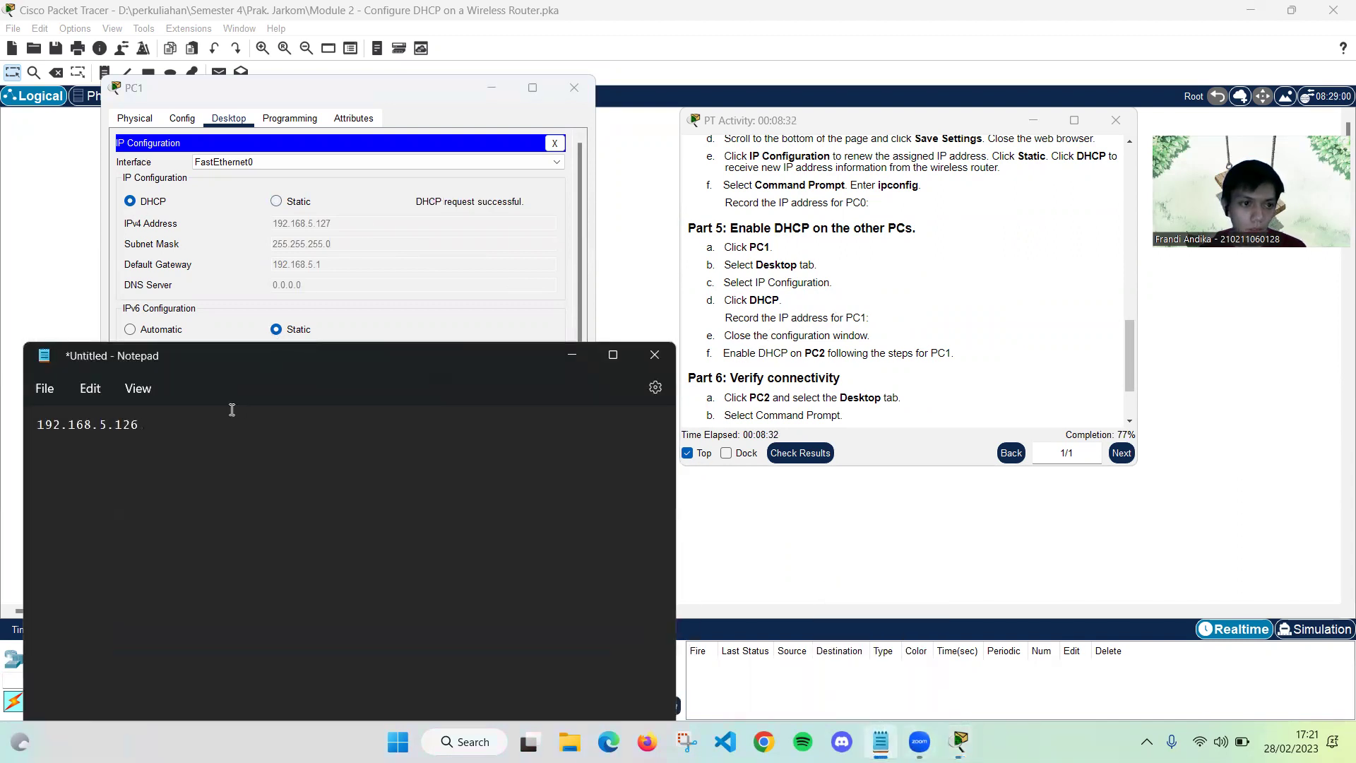
drag(142, 427, 12, 405)
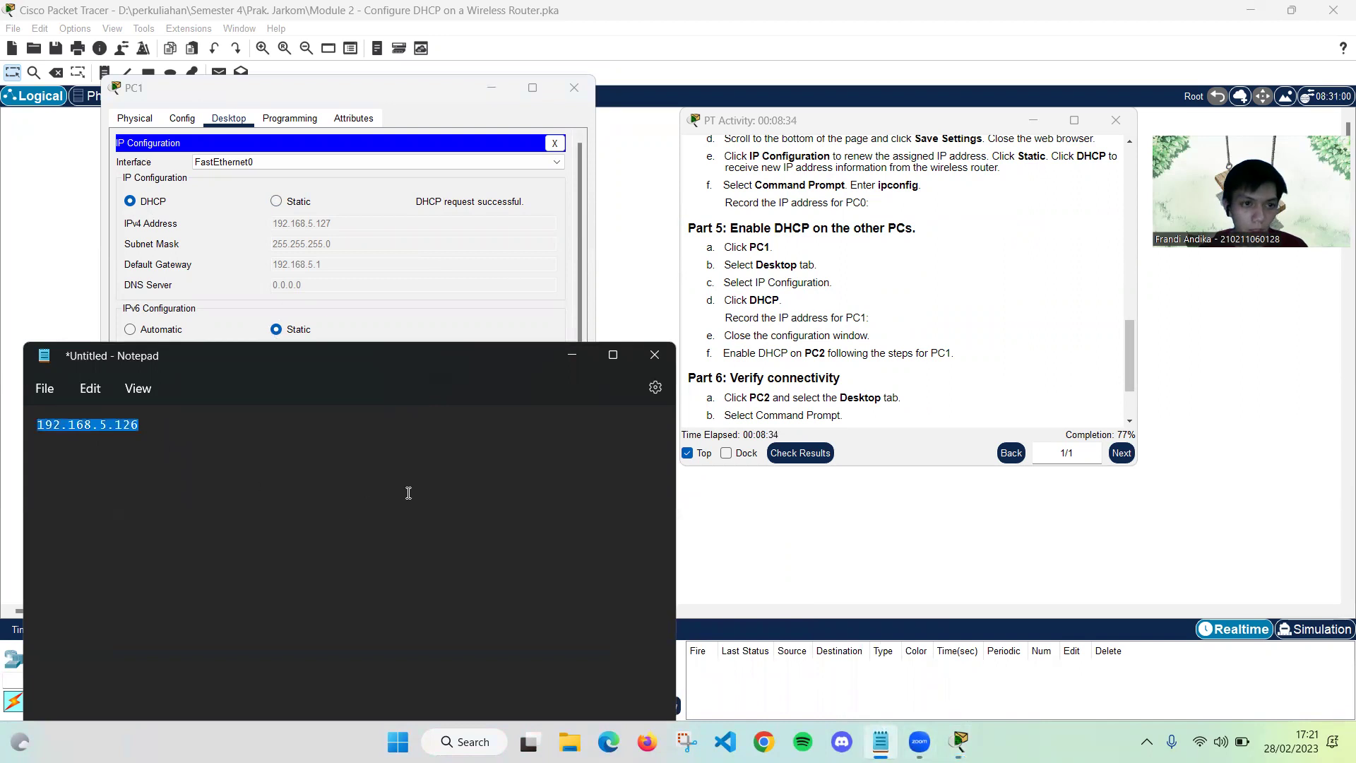
click(386, 460)
key(Return)
key(ctrl+v)
key(BackSpace)
text(7)
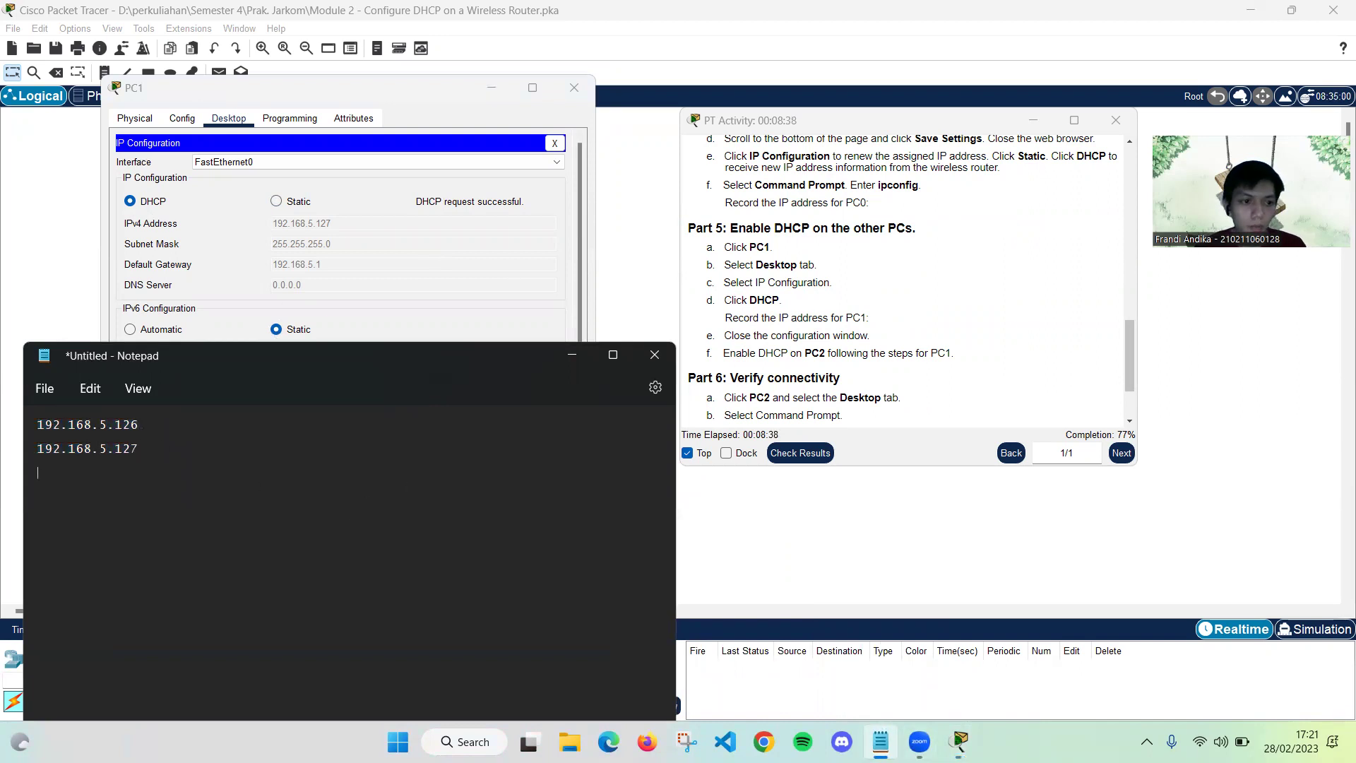
click(561, 353)
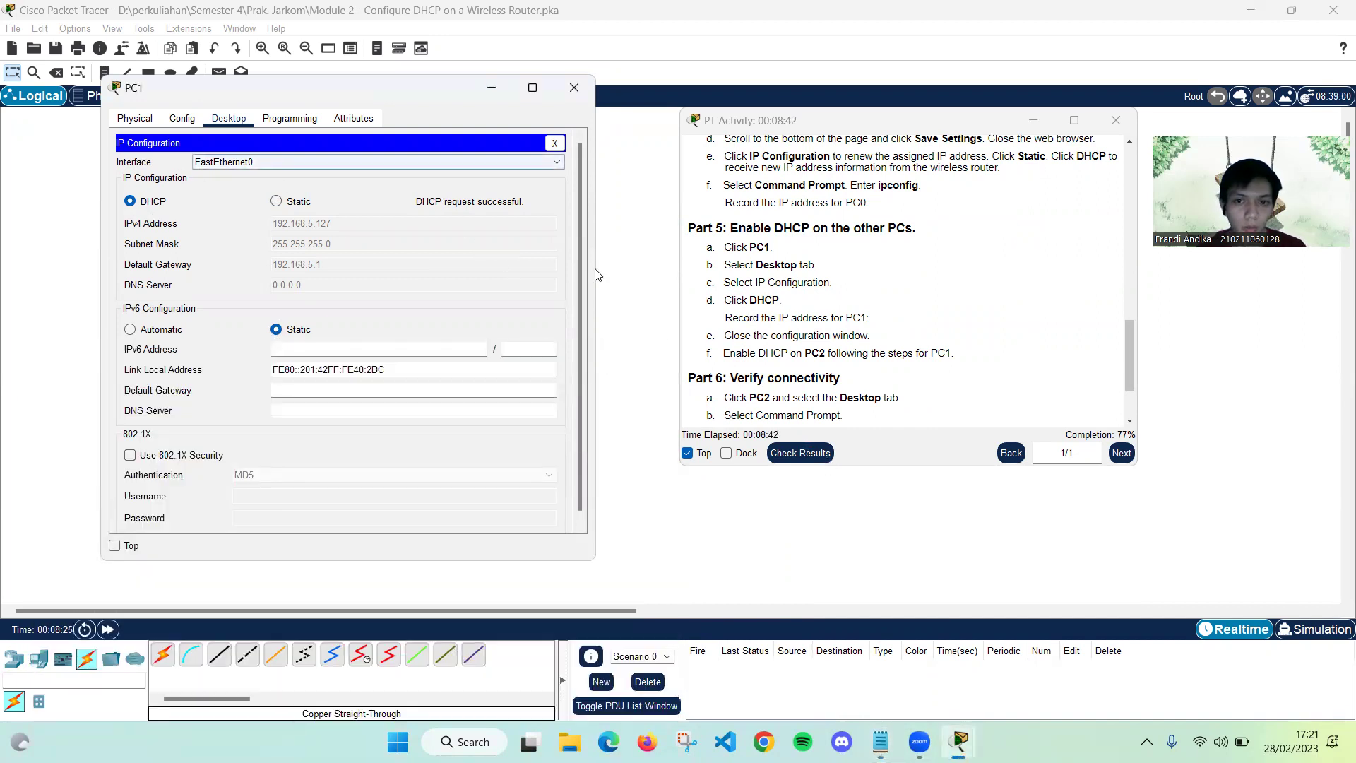
click(554, 143)
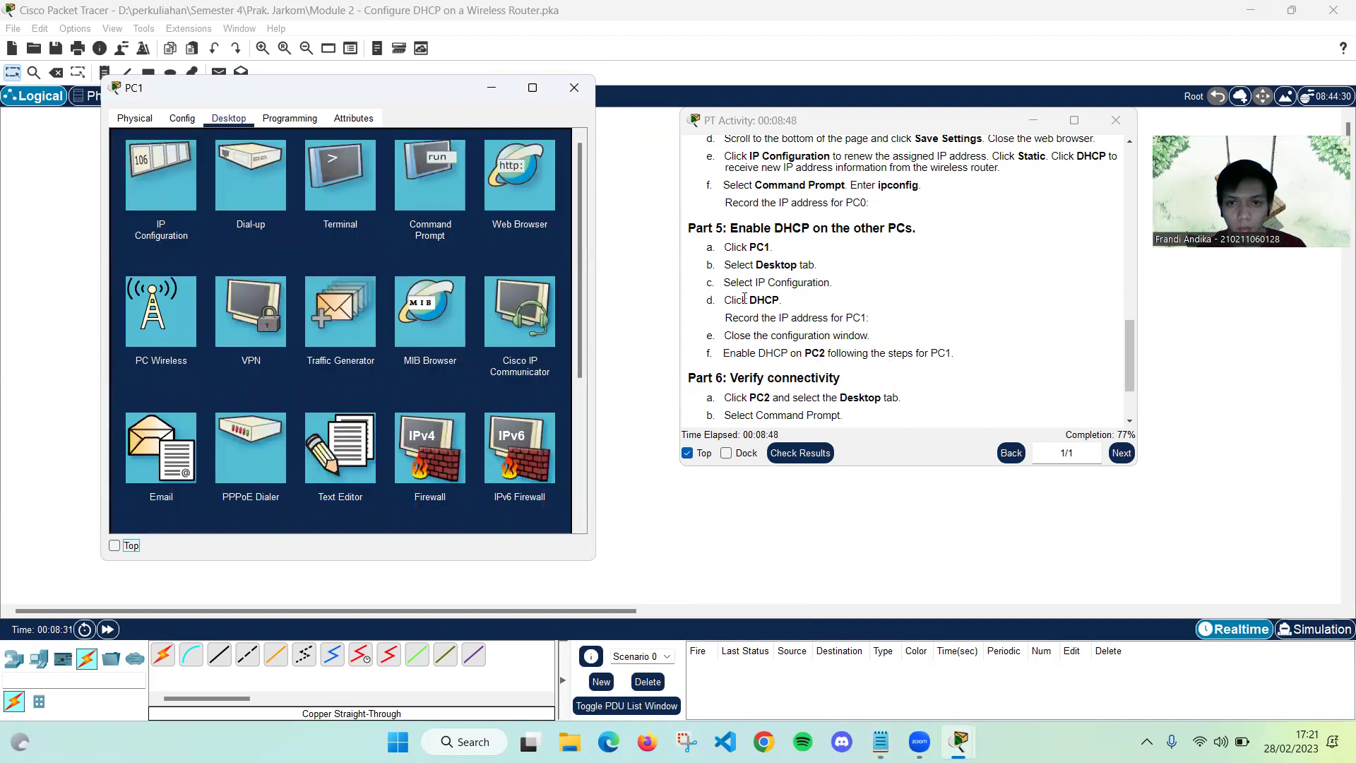
Close PC1 and set PC2's IP Configuration to DHCP
click(571, 87)
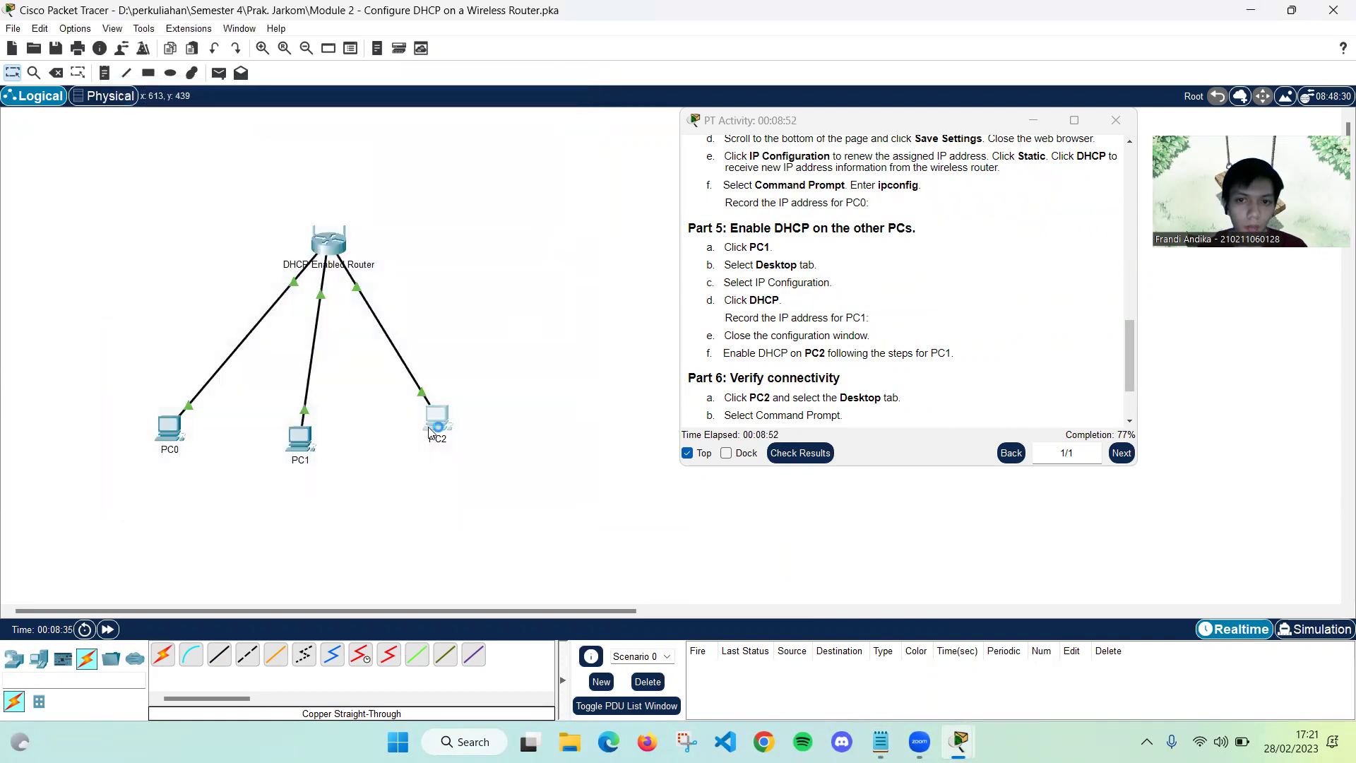
click(432, 419)
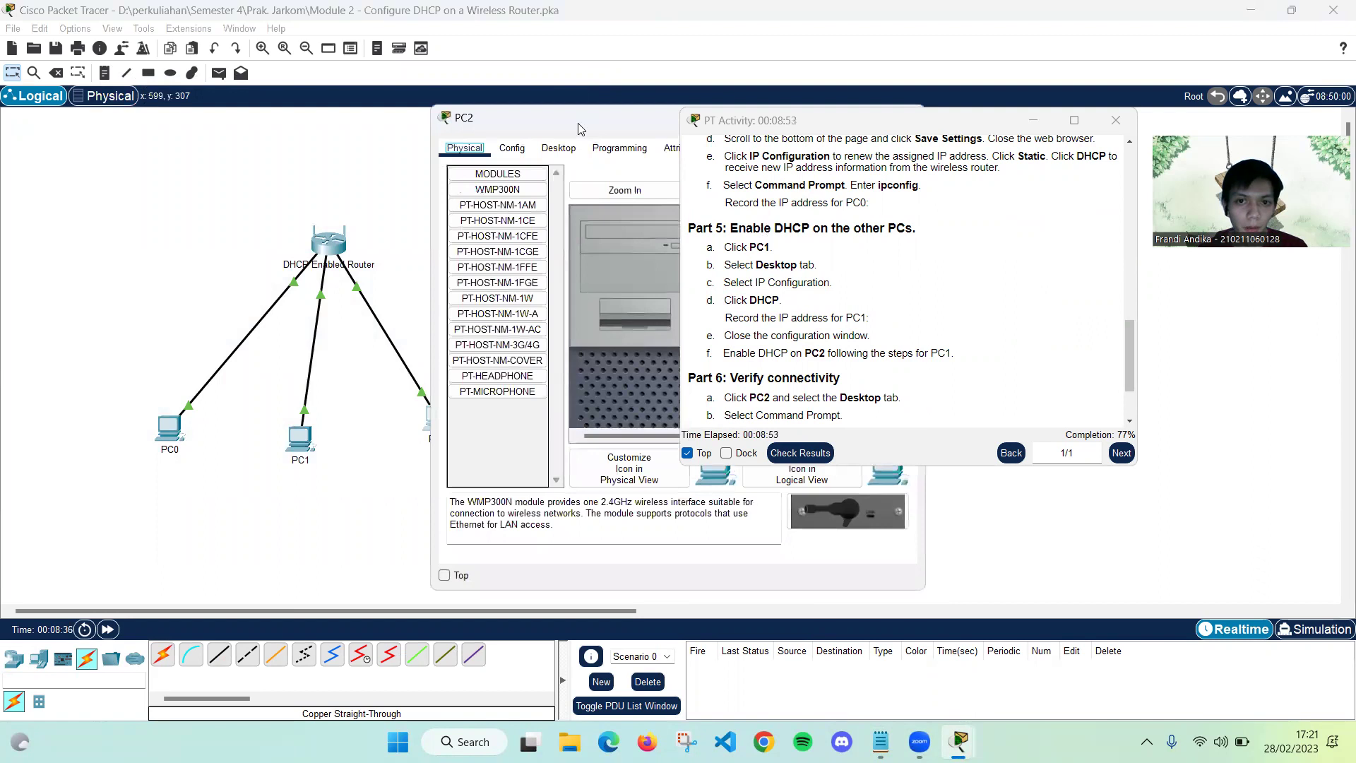
drag(578, 128, 281, 129)
click(277, 148)
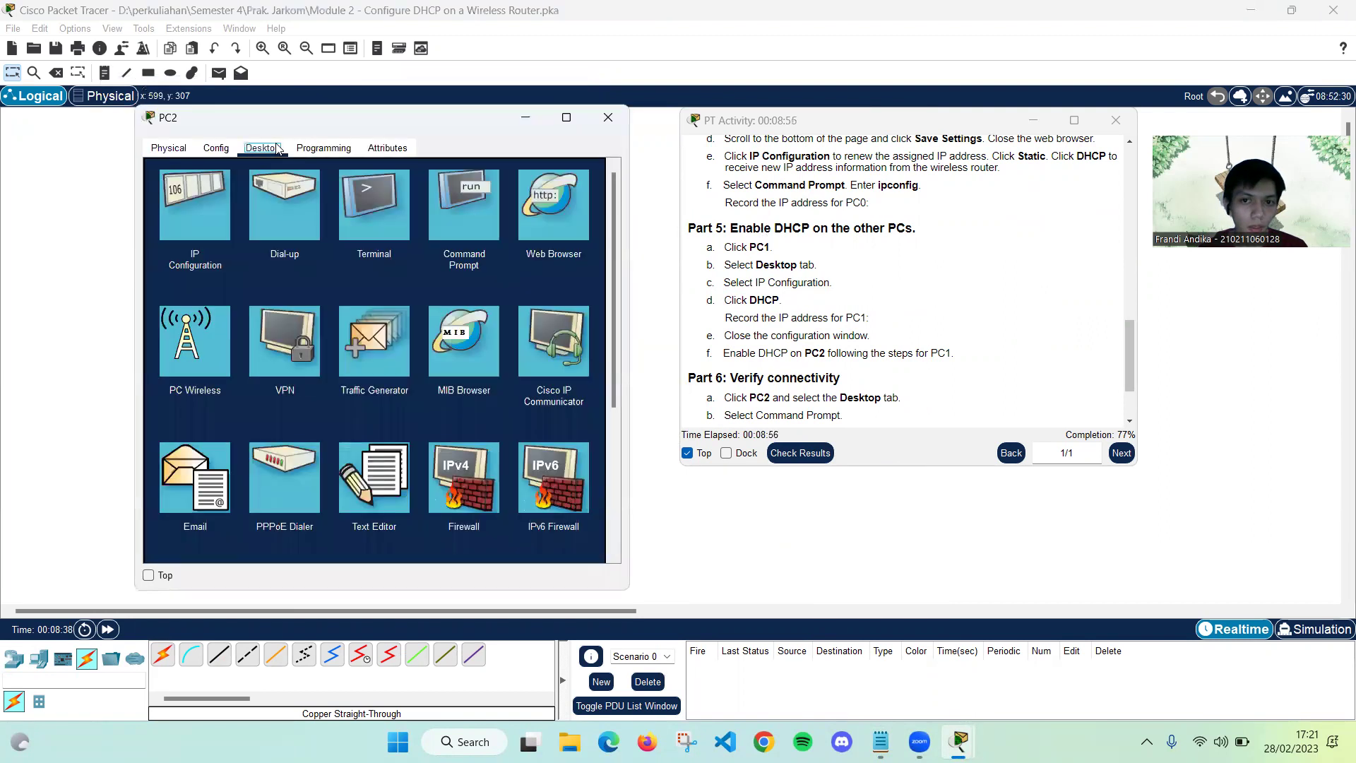
click(196, 203)
click(168, 235)
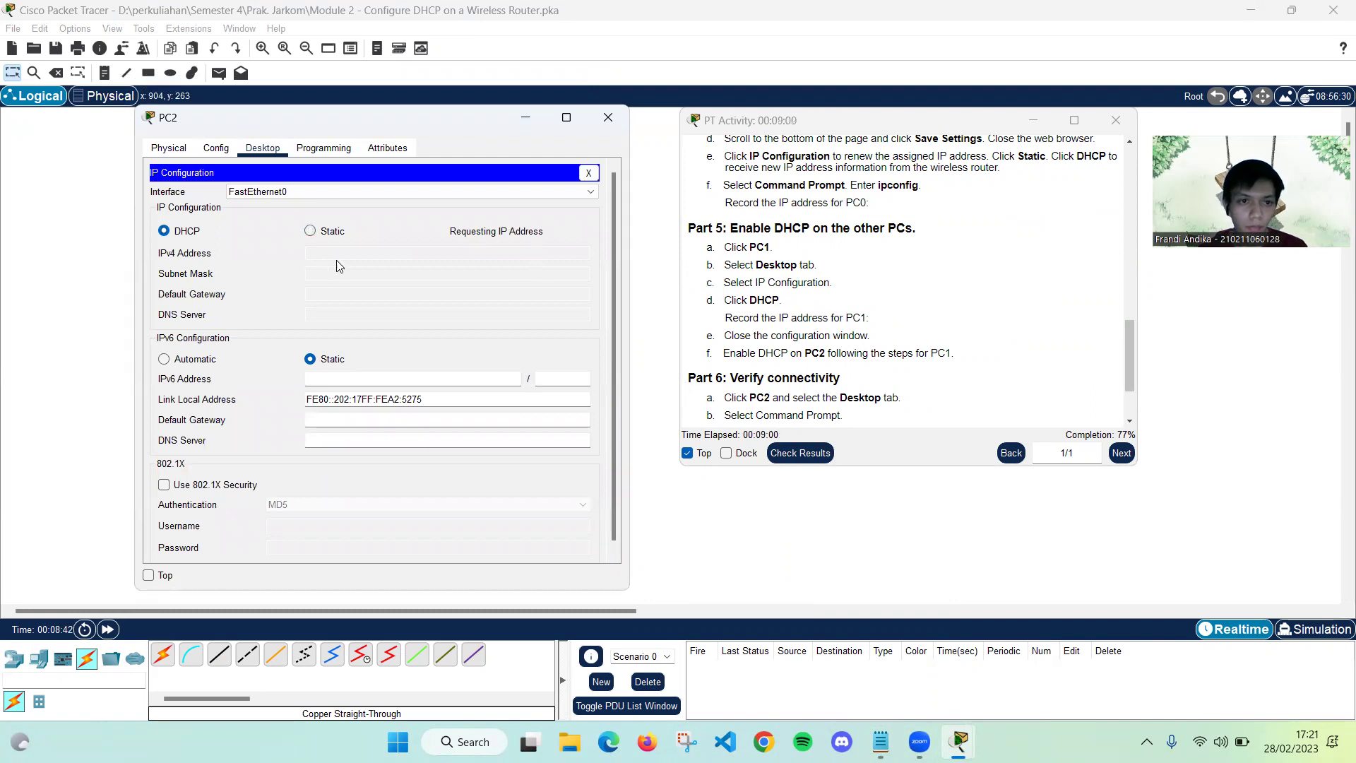
Add PC2's address 192.168.5.128 as a third Notepad line and minimise Notepad
click(881, 741)
key(Return)
text(192.168.5.128)
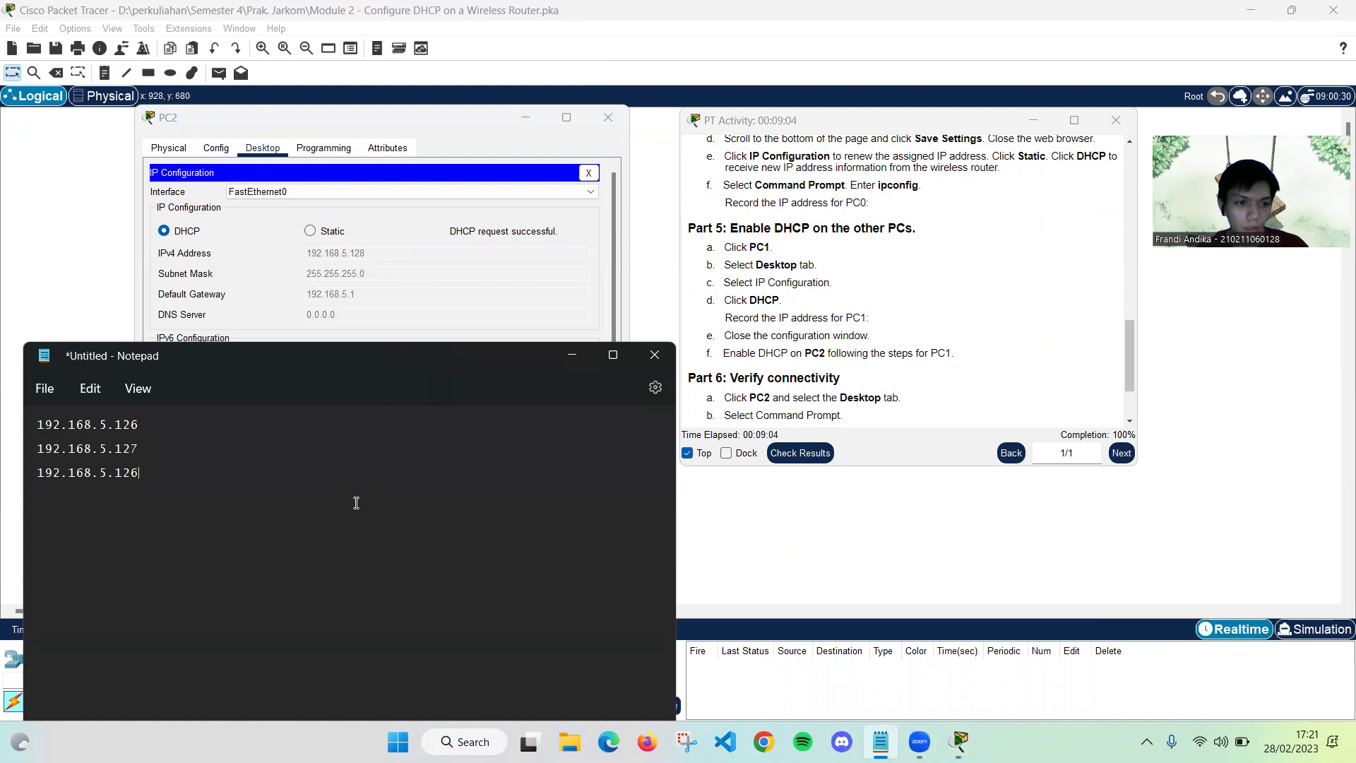
key(BackSpace)
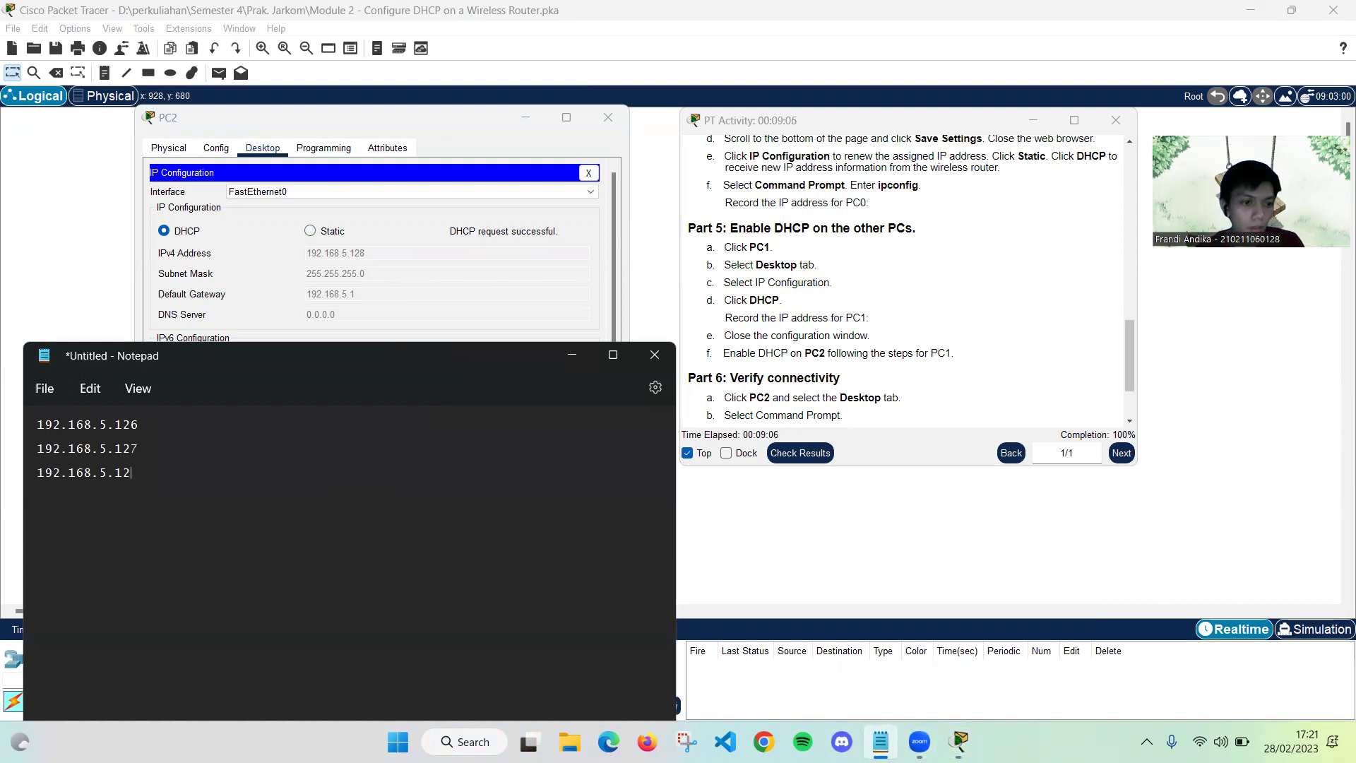
text(8)
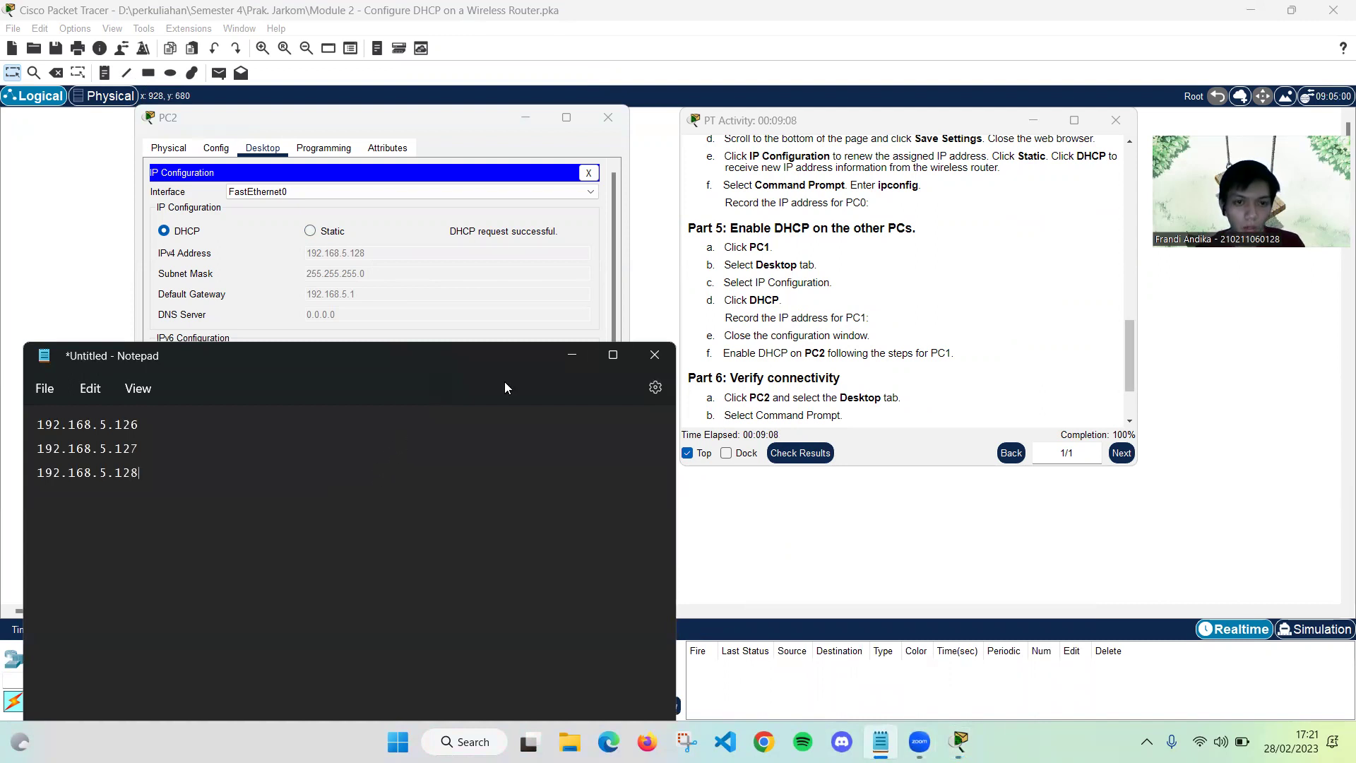
click(574, 355)
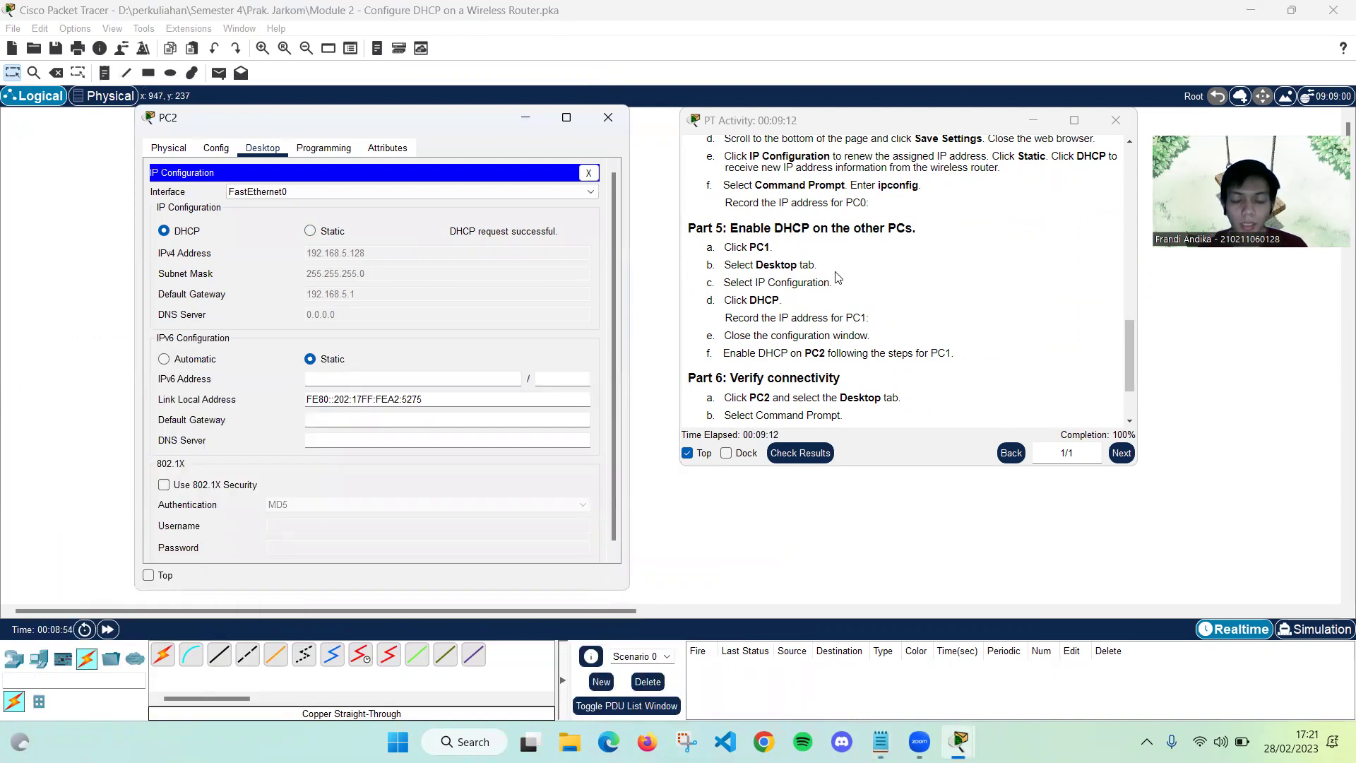
scroll(878, 259, down, 2)
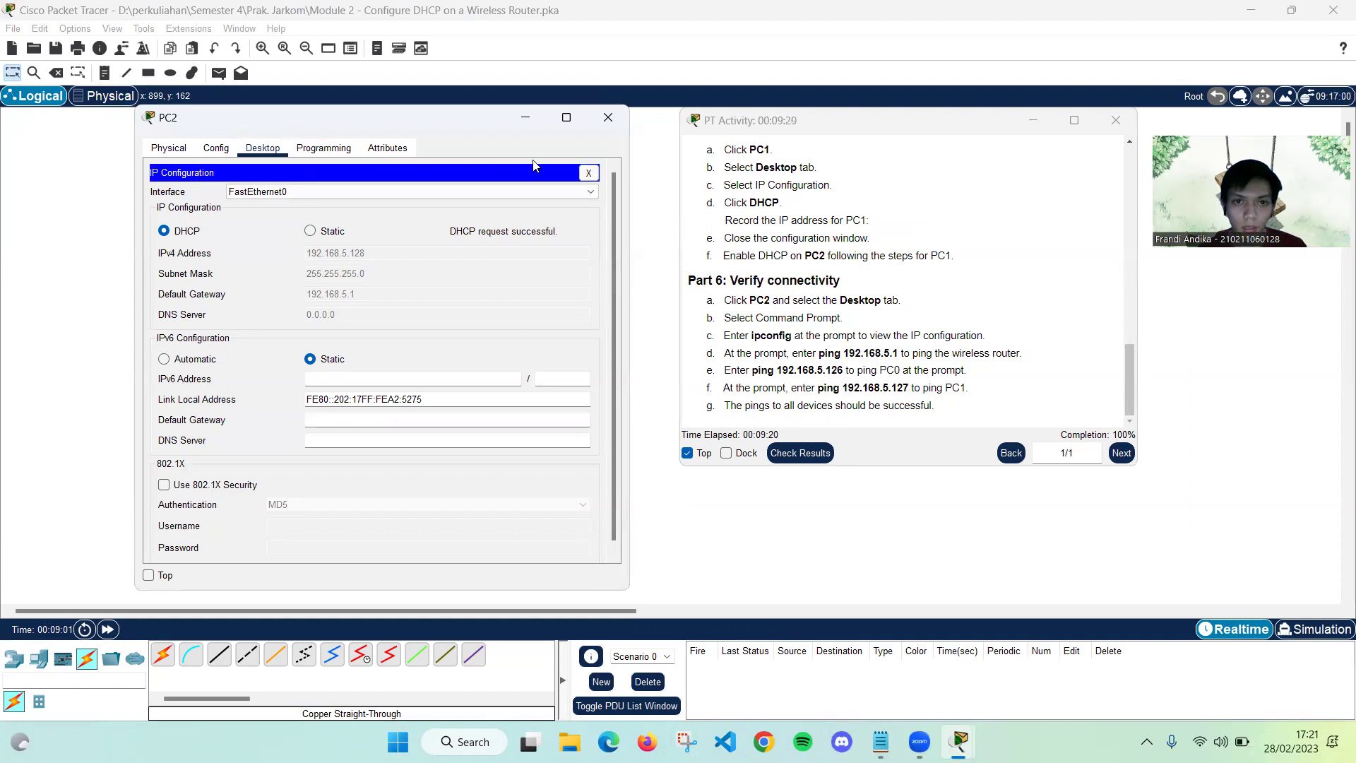
Run ipconfig in PC2's Command Prompt to view its IP settings
click(588, 172)
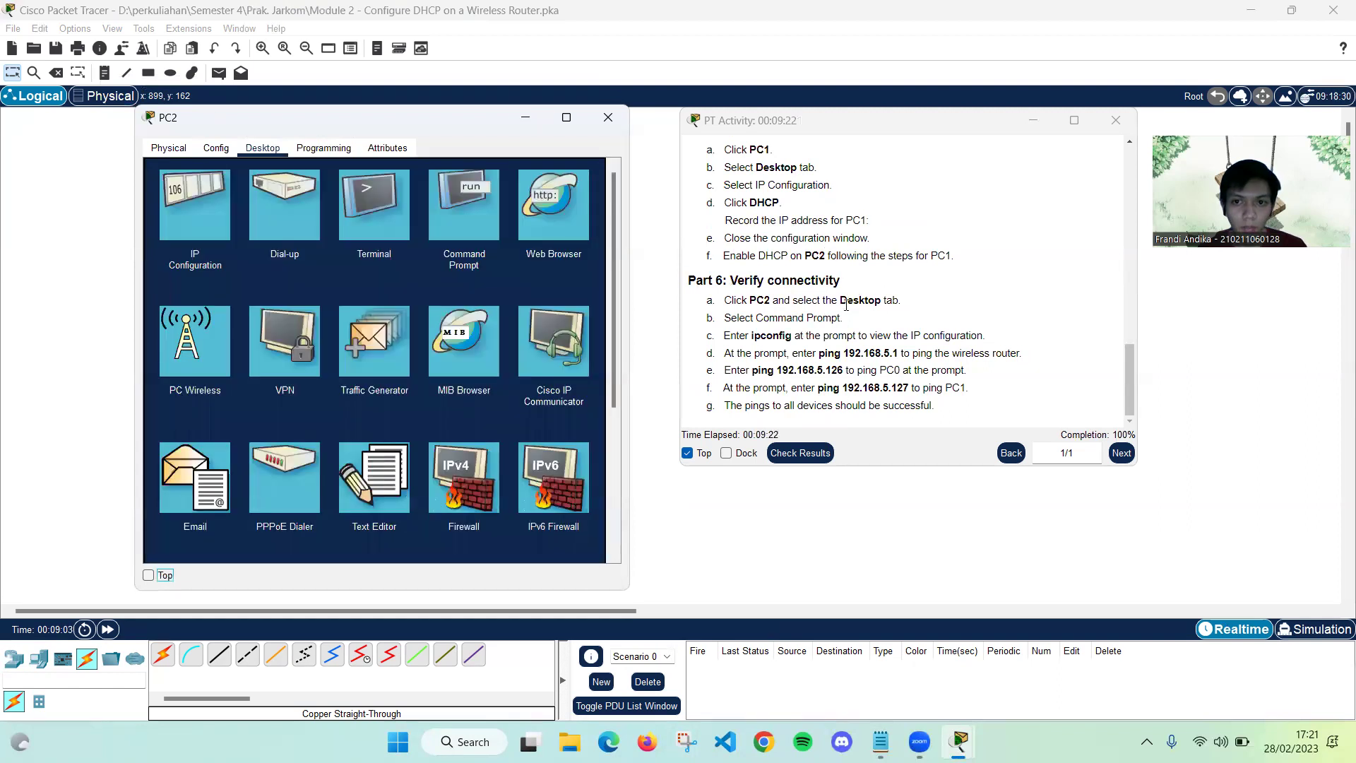
click(449, 216)
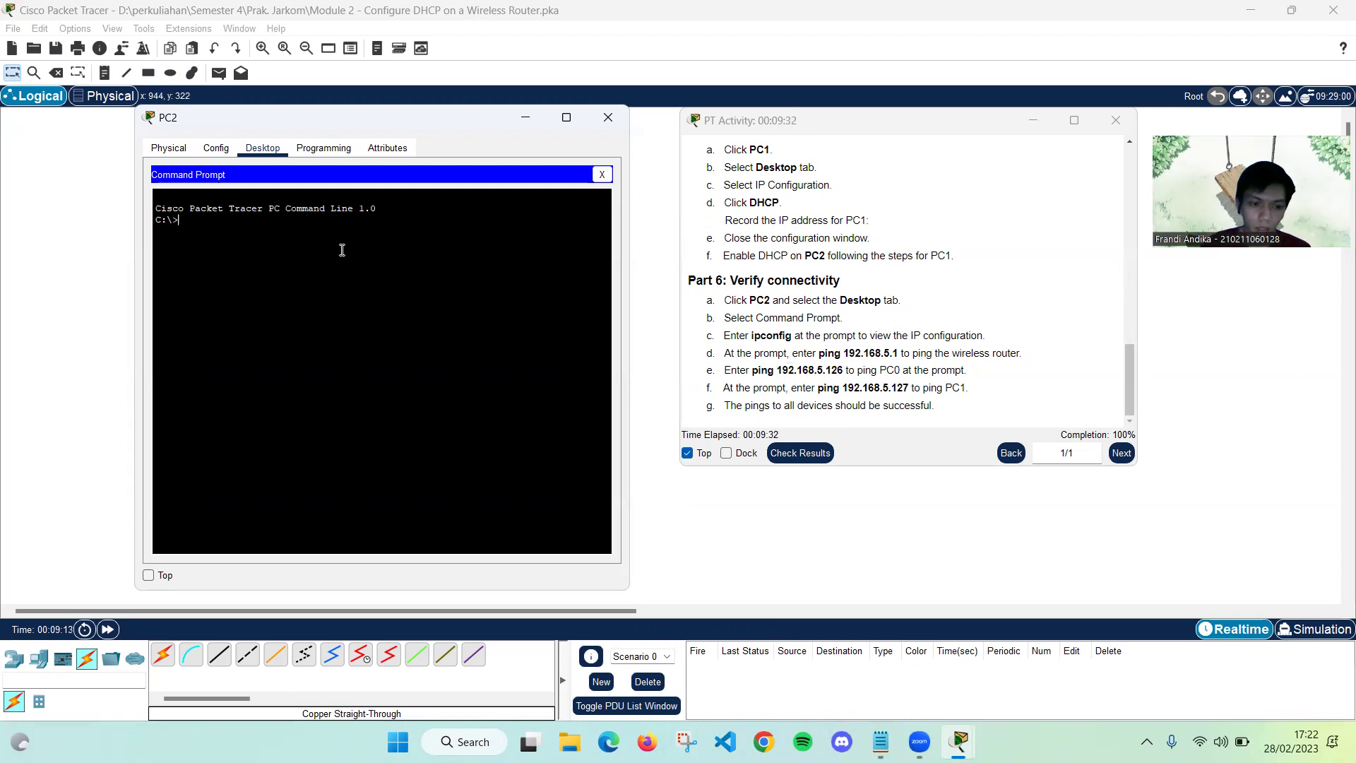
text(pconfig)
key(Return)
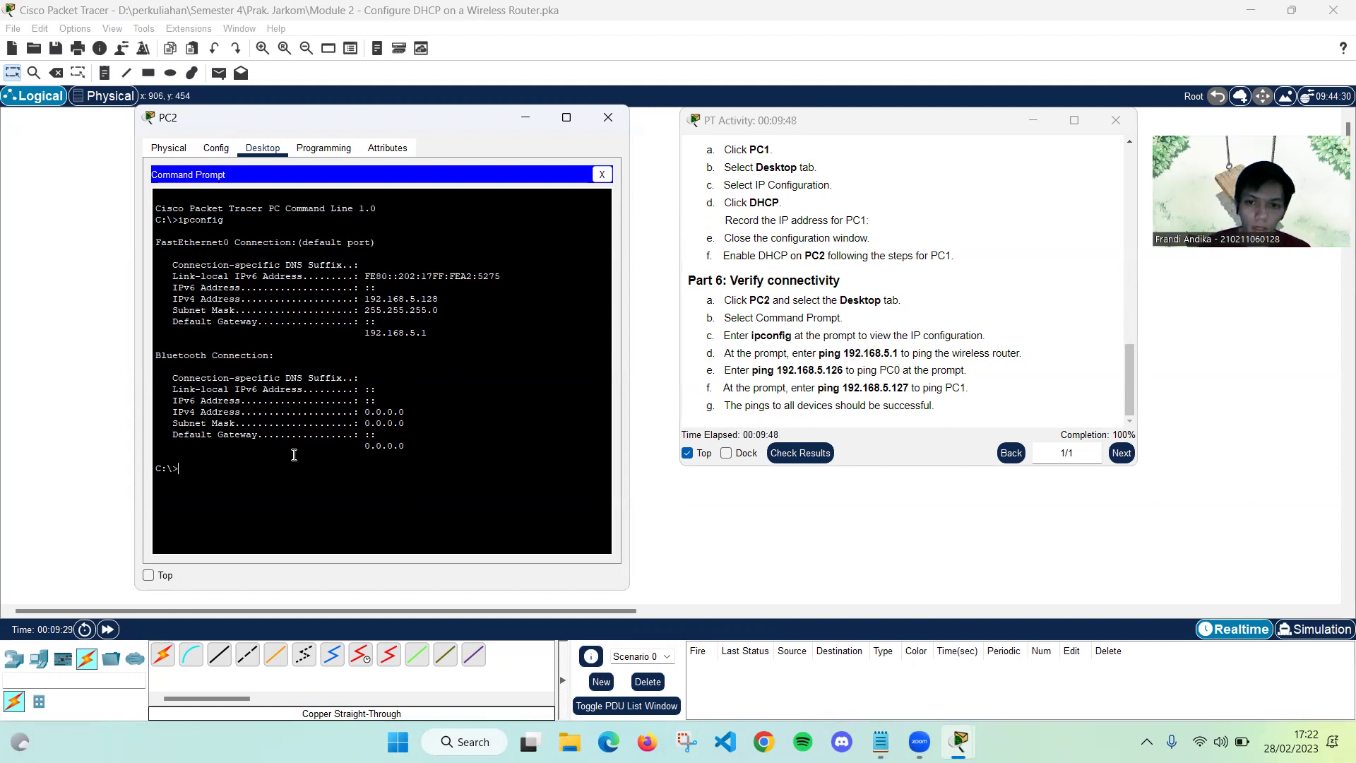
Ping the router at 192.168.5.1 from PC2, getting 4 replies with 0% loss
text(ping 192.168.5.1)
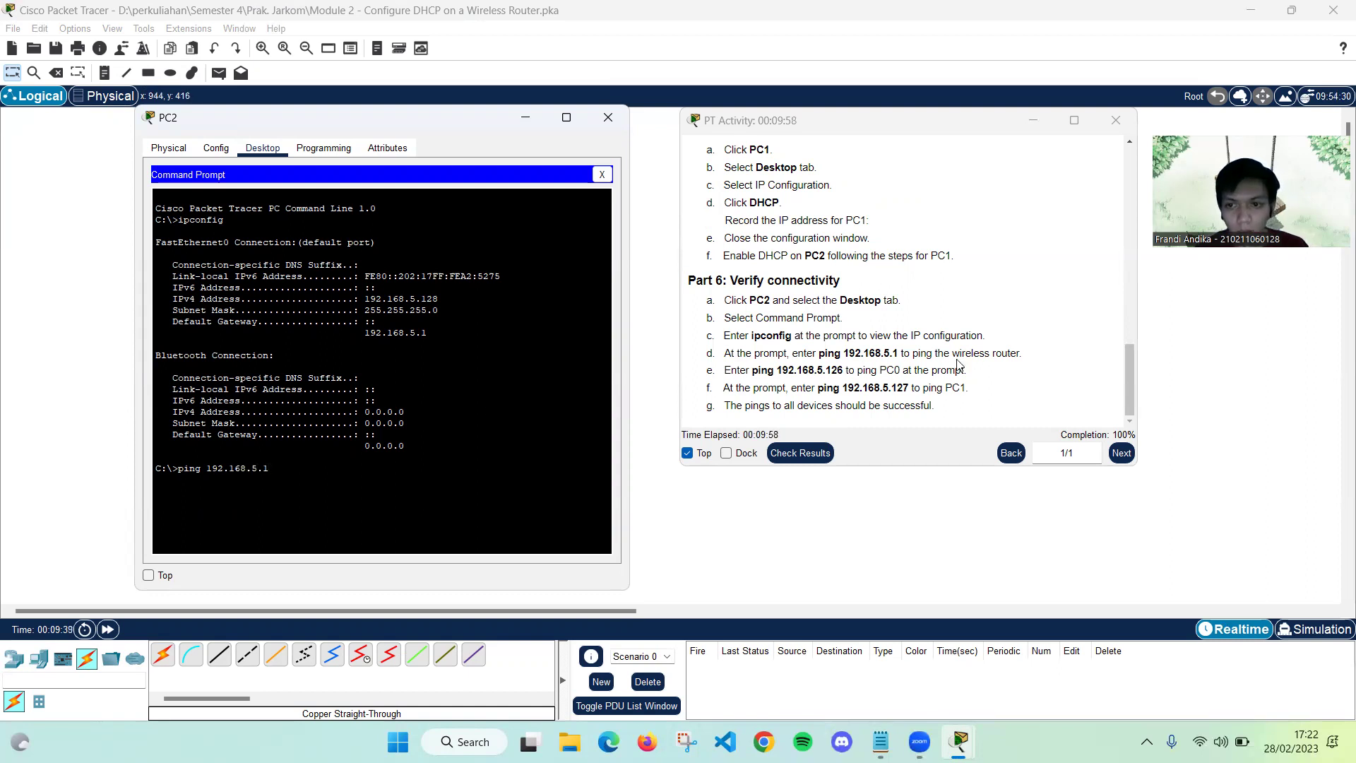
key(Return)
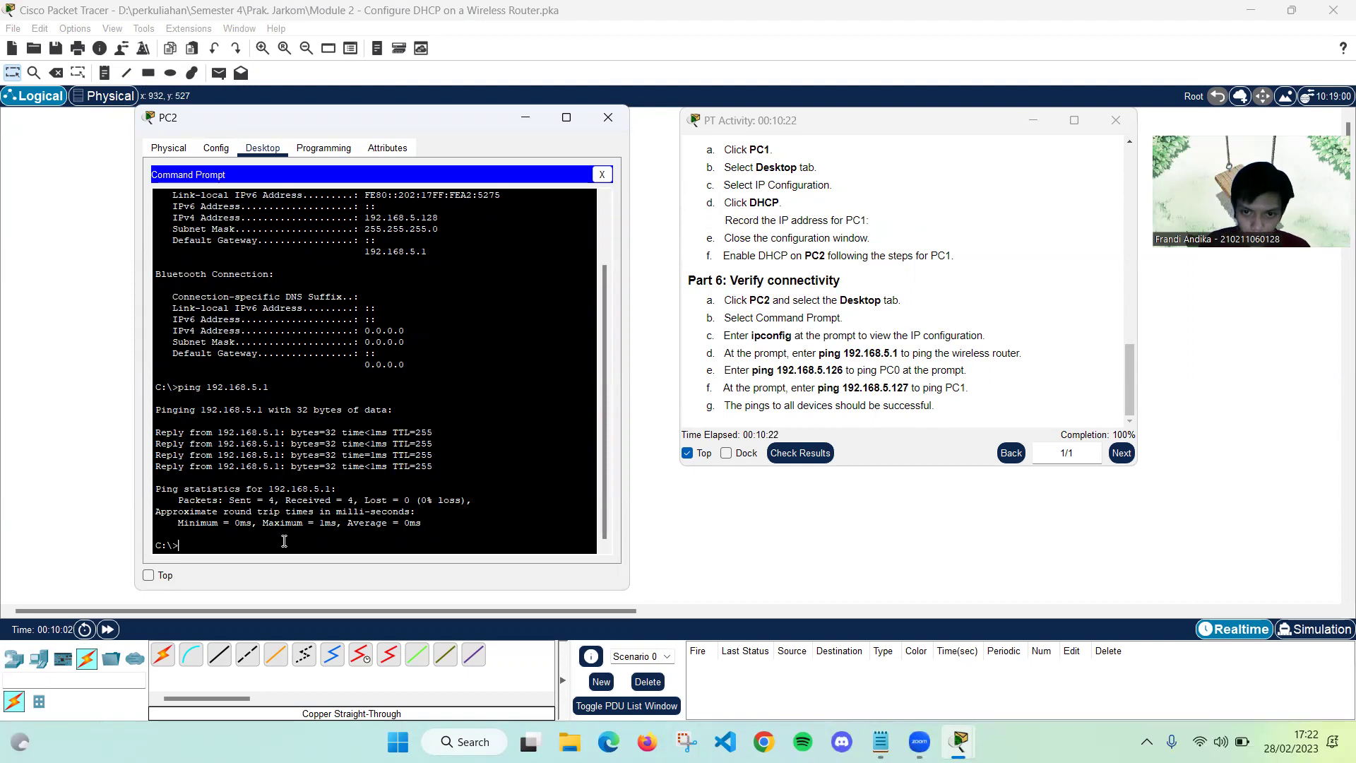
text(ping 19)
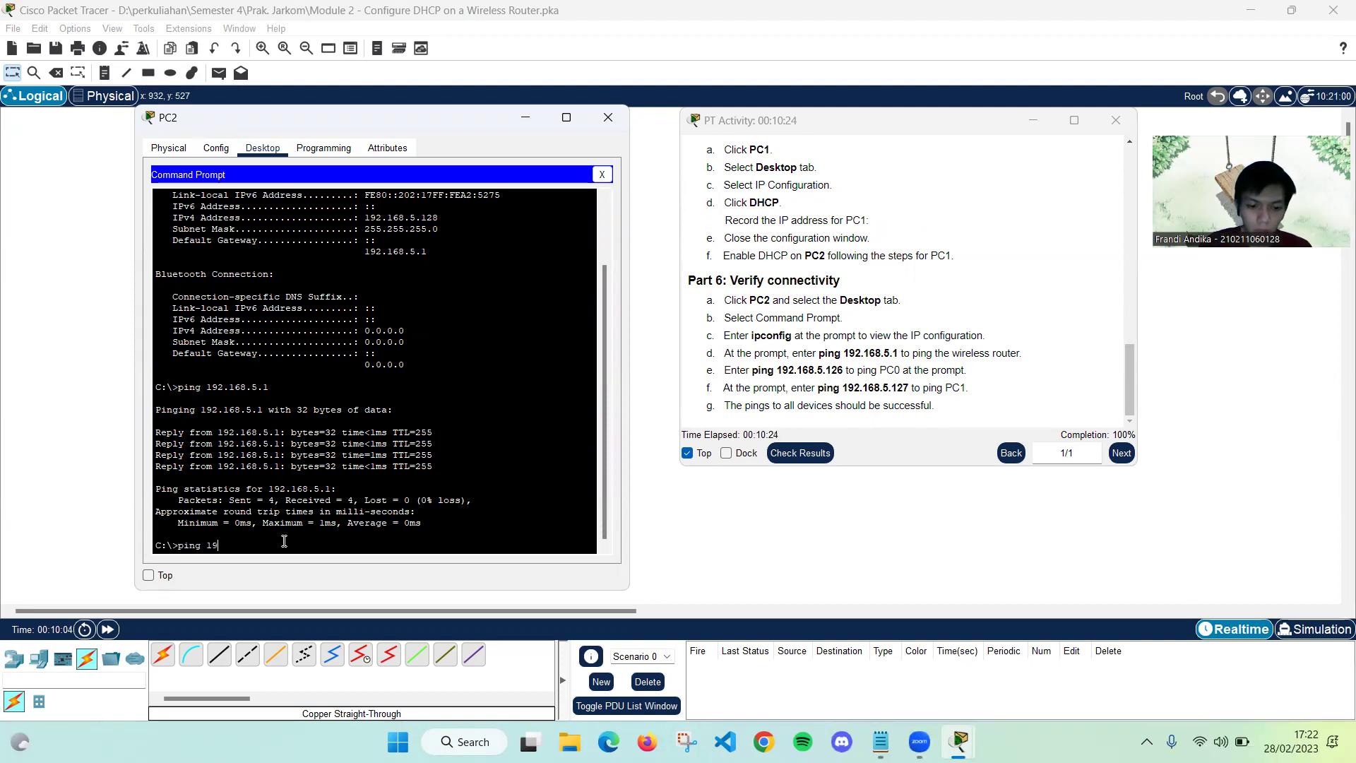